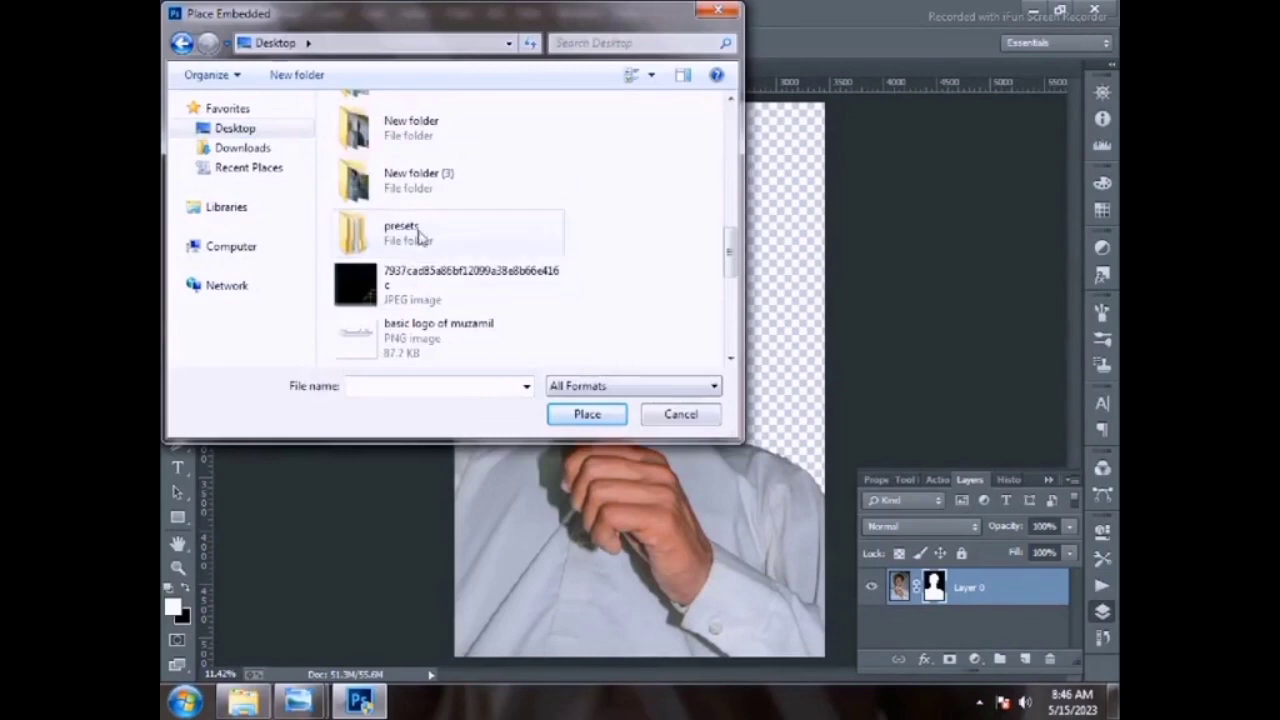
# - Place the dark brown striped background image from the inner "gift Hd Ba ckground" folder into the portrait document
pyautogui.scroll(3, 405, 232)
pyautogui.doubleClick(450, 180)
pyautogui.doubleClick(442, 138)
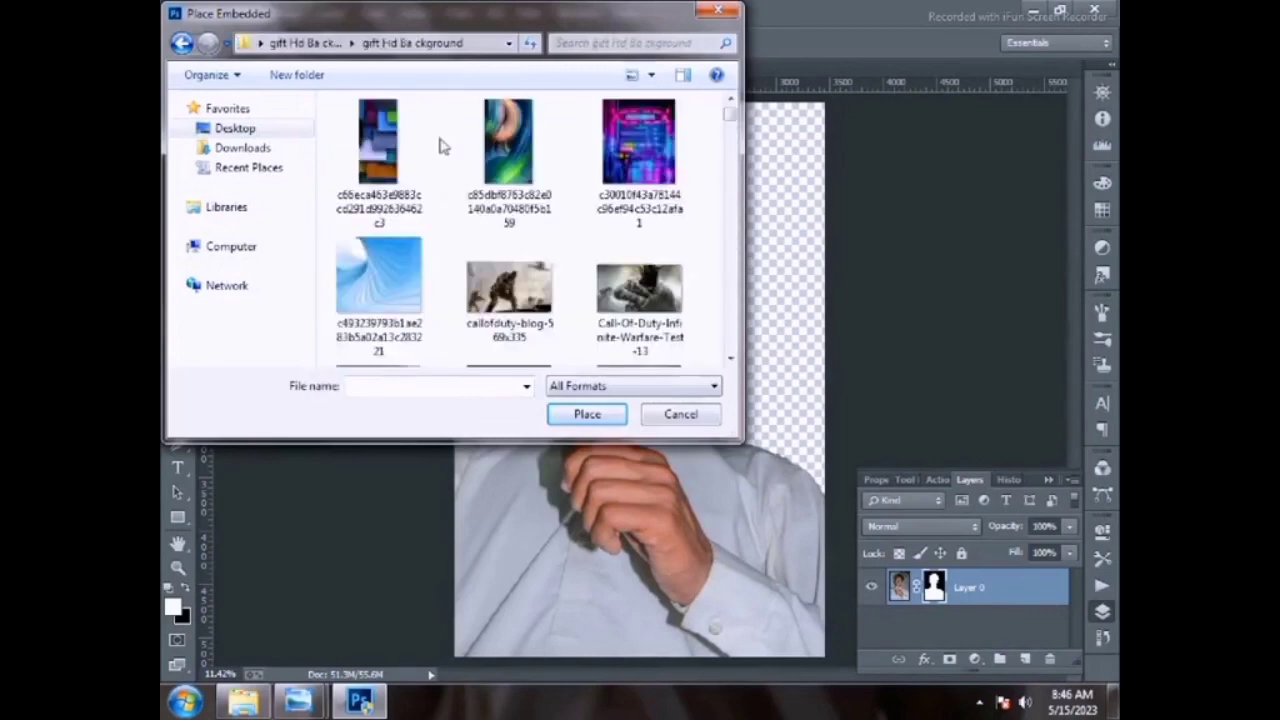
pyautogui.scroll(-1, 578, 178)
pyautogui.scroll(-2, 578, 182)
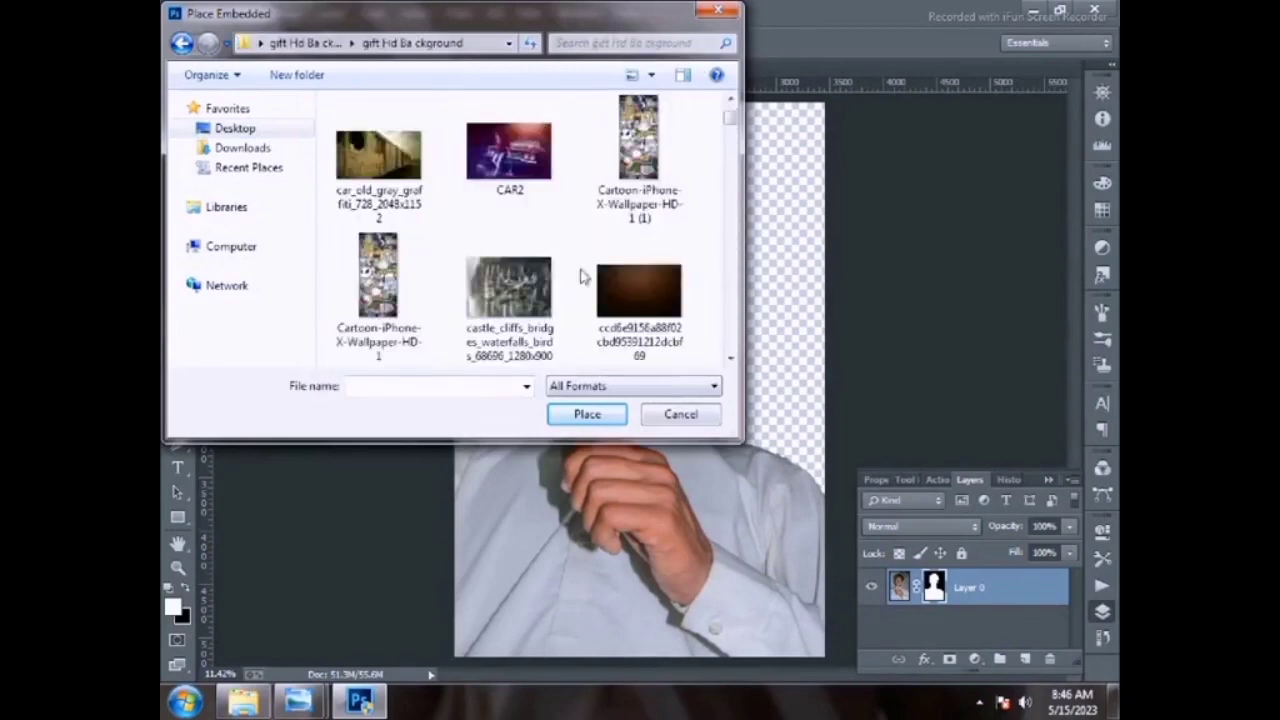
pyautogui.doubleClick(608, 282)
# - Stretch the placed striped background across the canvas width from the top edge to chest height and move it below Layer 0
pyautogui.moveTo(596, 353); pyautogui.dragTo(466, 150)
pyautogui.moveTo(698, 420); pyautogui.dragTo(852, 490)
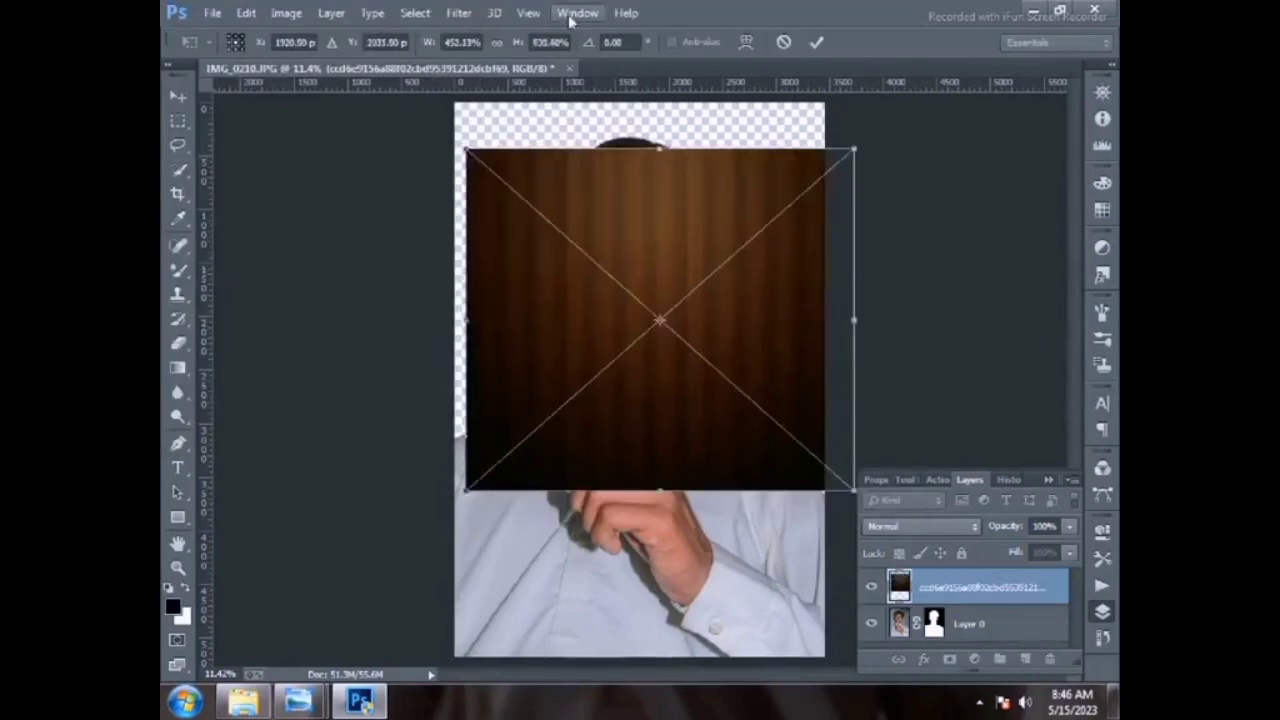
pyautogui.moveTo(660, 143); pyautogui.dragTo(660, 102)
pyautogui.moveTo(466, 293); pyautogui.dragTo(440, 298)
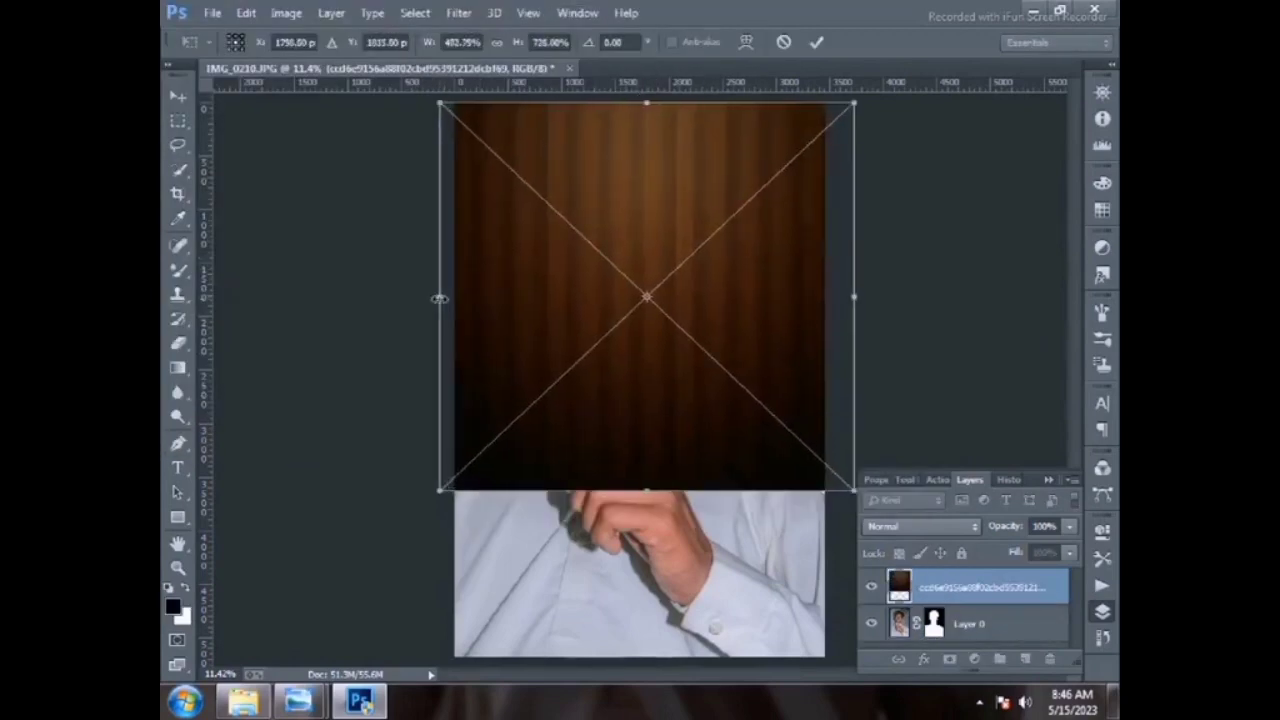
pyautogui.press('Return')
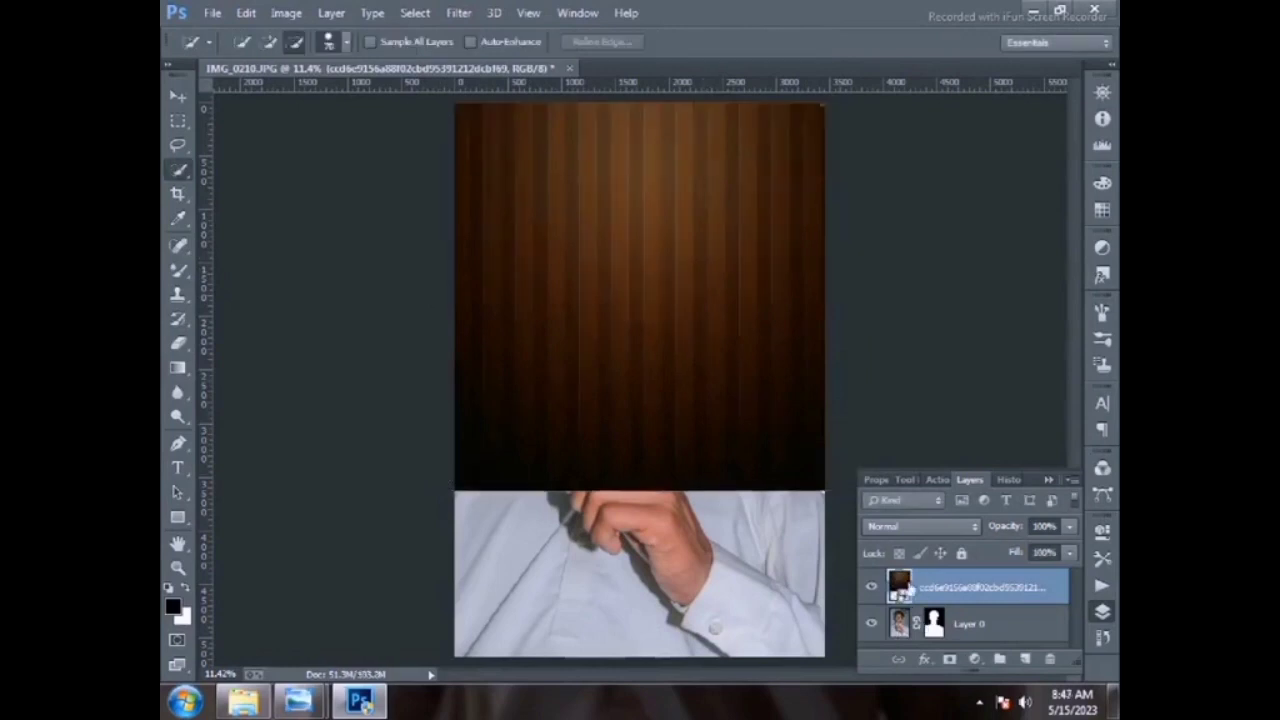
pyautogui.moveTo(908, 592); pyautogui.dragTo(908, 640)
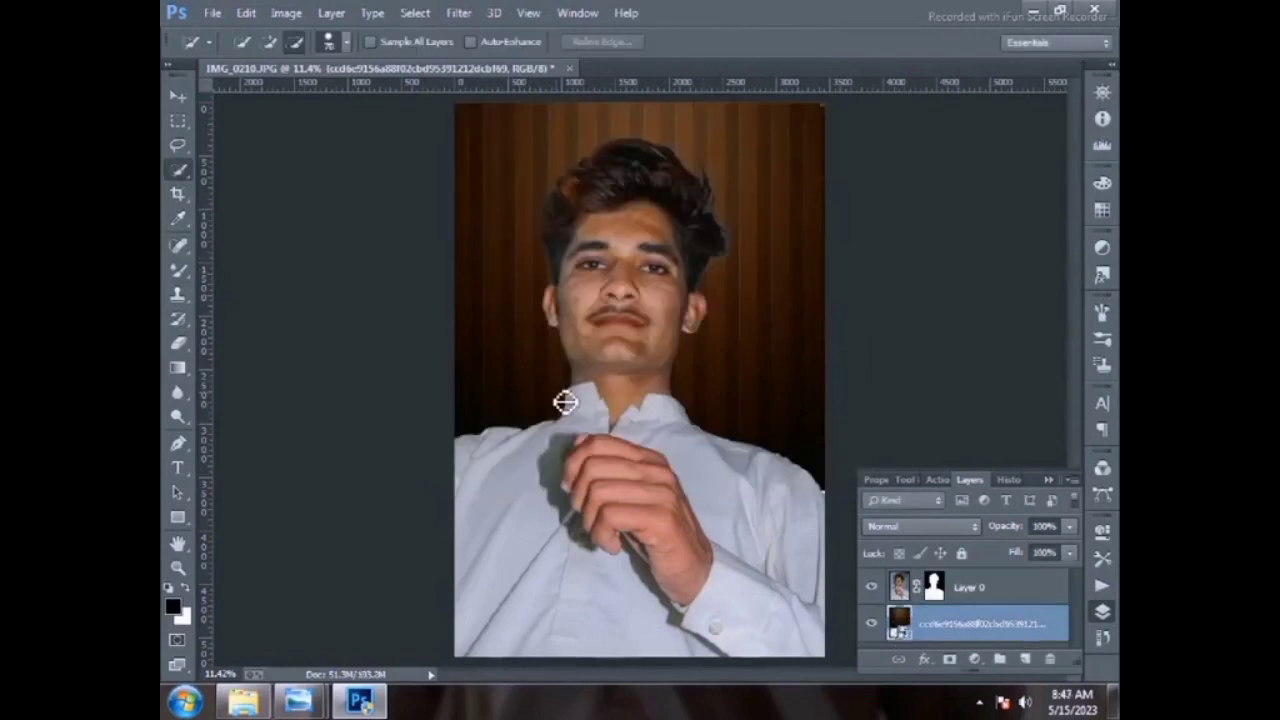
pyautogui.click(979, 703)
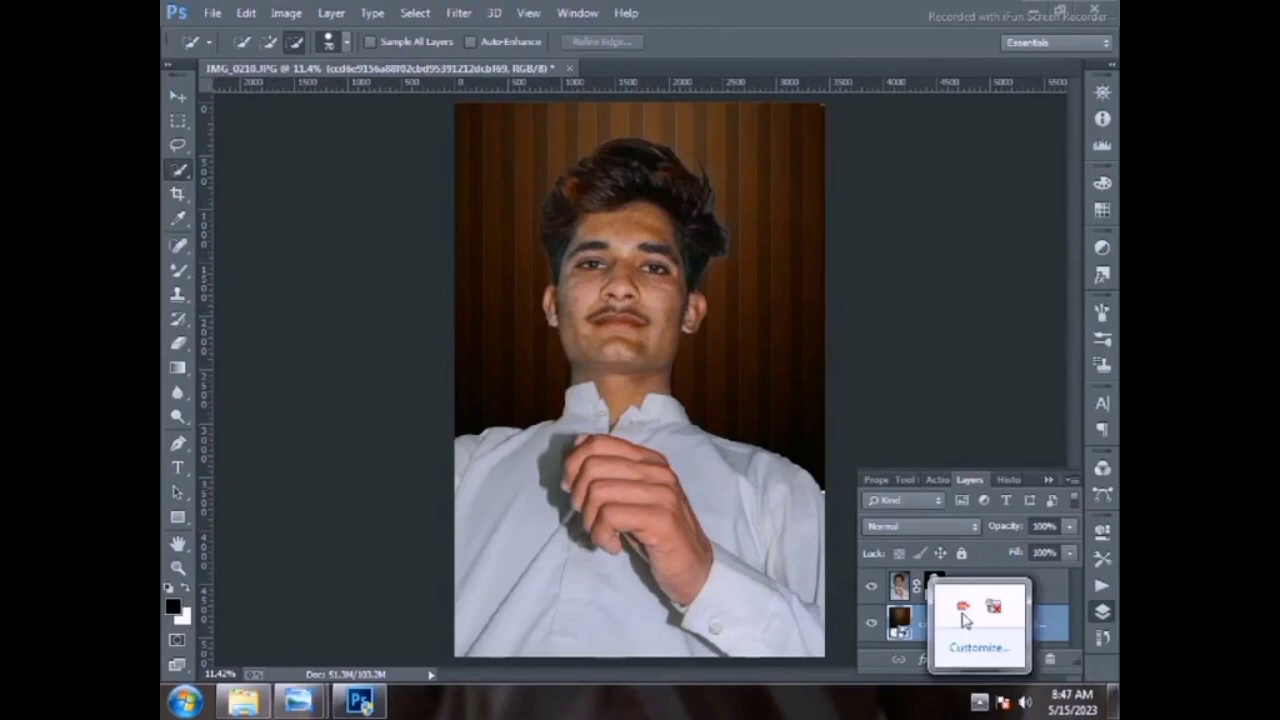
pyautogui.rightClick(961, 613)
pyautogui.click(986, 623)
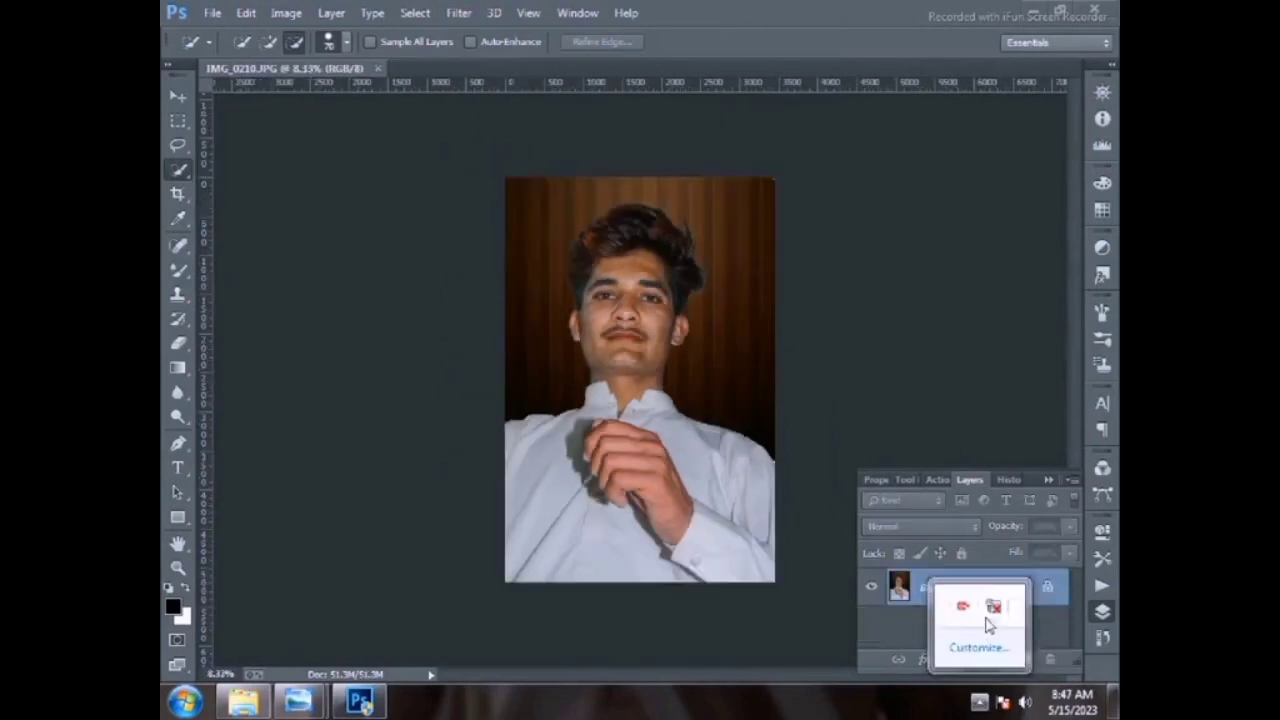
pyautogui.rightClick(961, 606)
pyautogui.press('Escape')
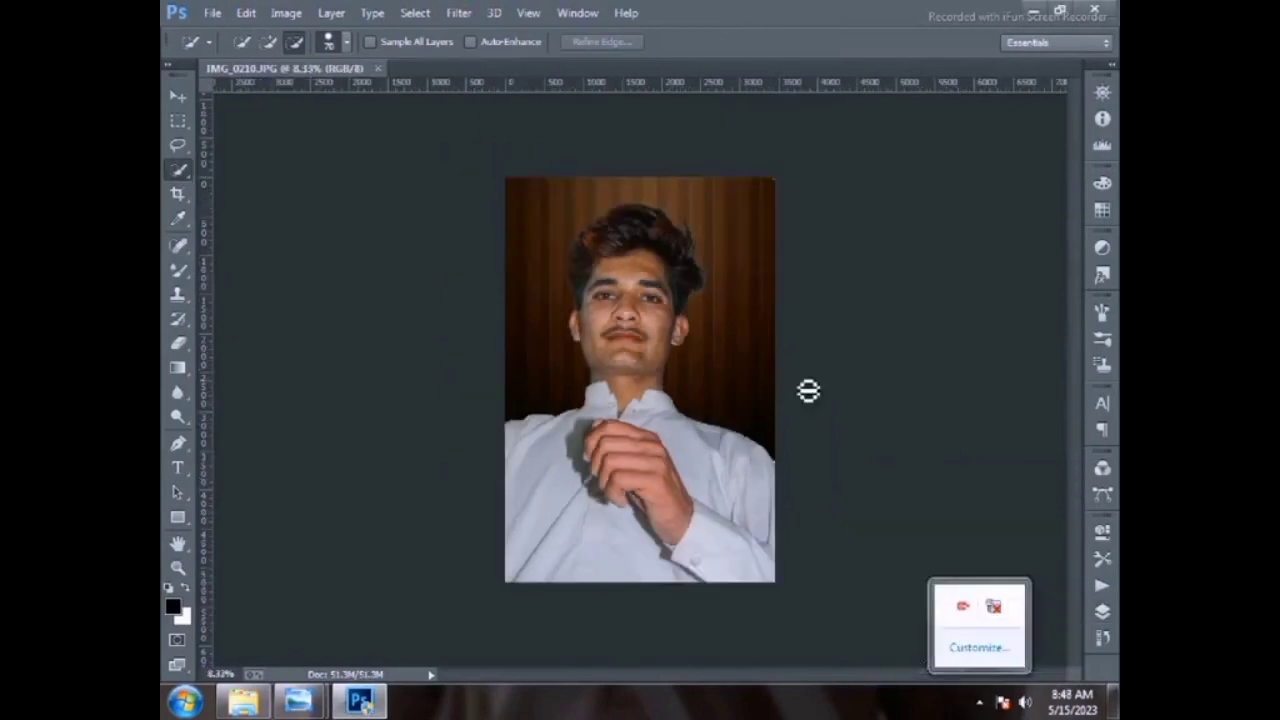
# - Apply a Camera Raw Filter with Contrast -13, Highlights -42, Shadows +36, Whites -93 and raised Blacks
pyautogui.click(459, 12)
pyautogui.click(487, 122)
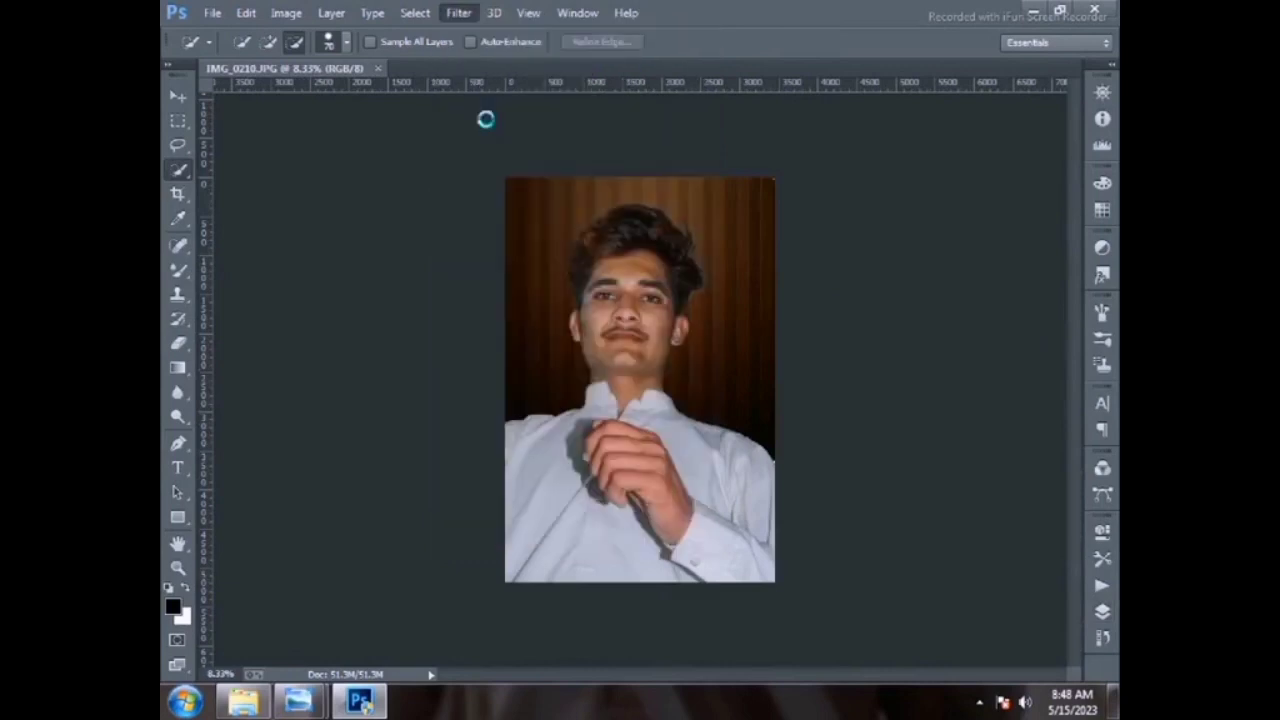
pyautogui.click(963, 486)
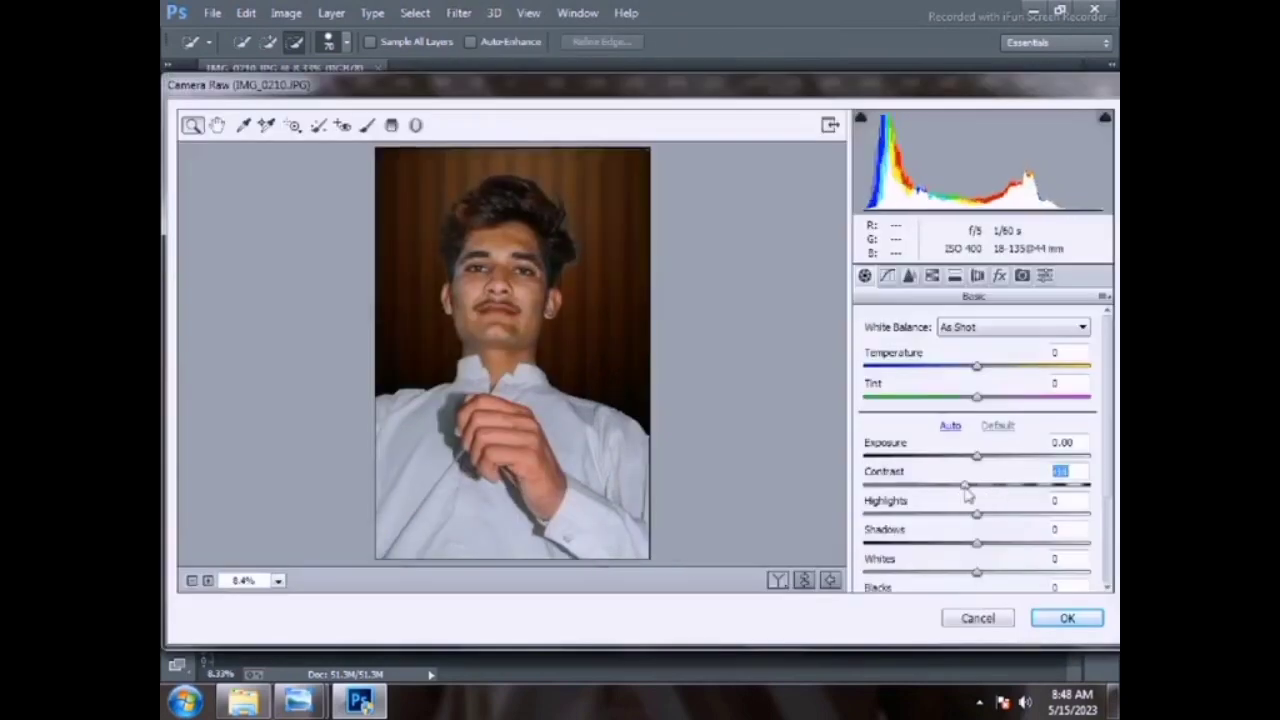
pyautogui.moveTo(978, 514); pyautogui.dragTo(1017, 544)
pyautogui.moveTo(977, 573); pyautogui.dragTo(920, 571)
pyautogui.scroll(-3, 966, 560)
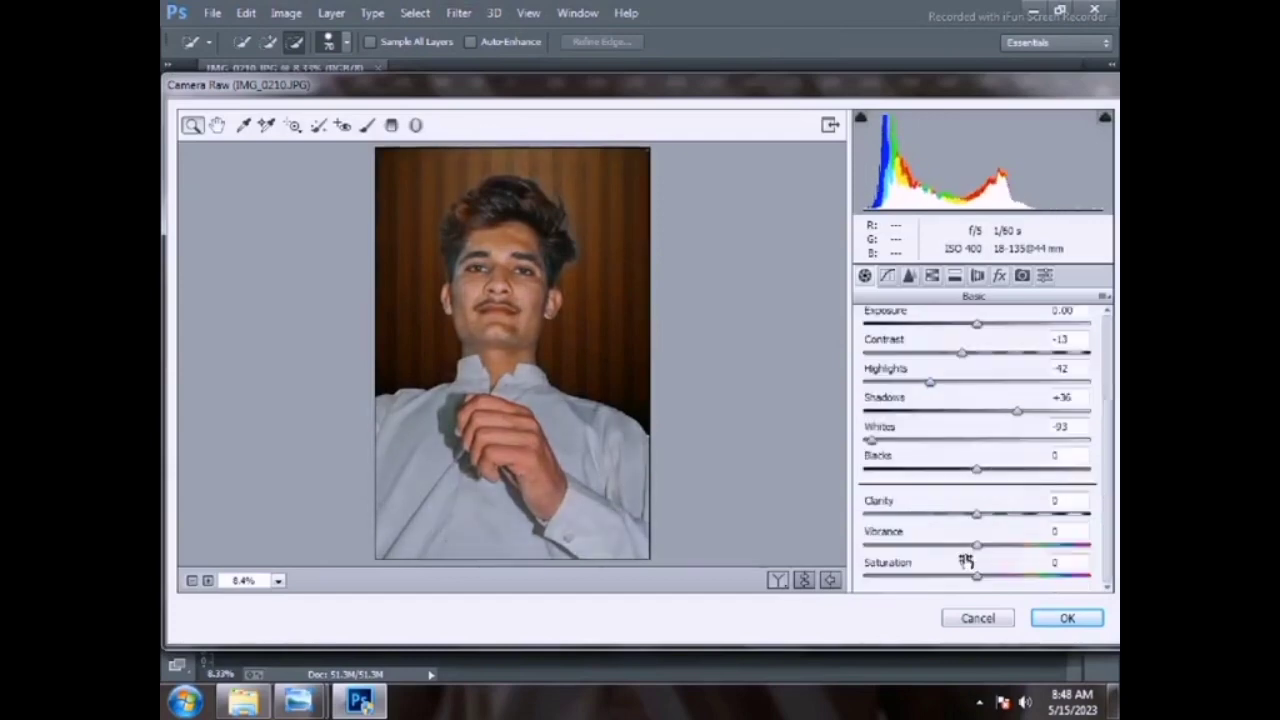
pyautogui.moveTo(980, 470); pyautogui.dragTo(1034, 469)
pyautogui.press('Return')
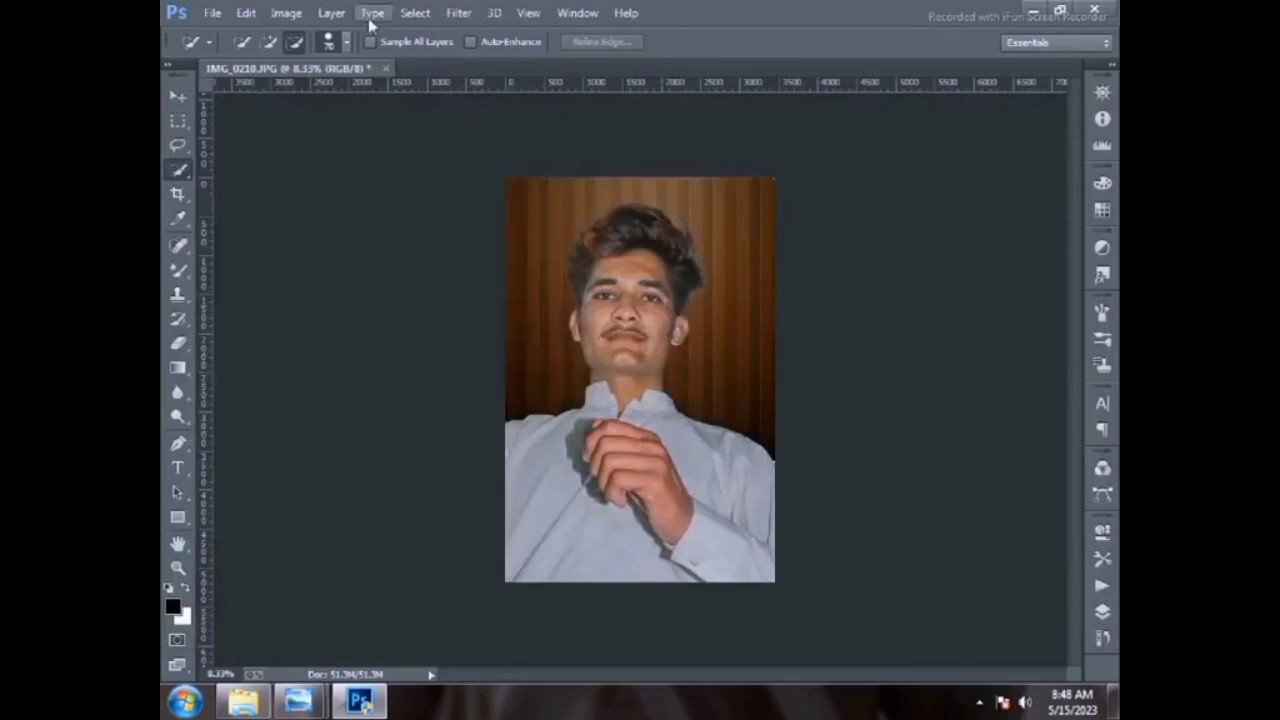
# - Reshape the upper hair outline on both sides of the head with the Liquify filter
pyautogui.click(459, 13)
pyautogui.click(535, 157)
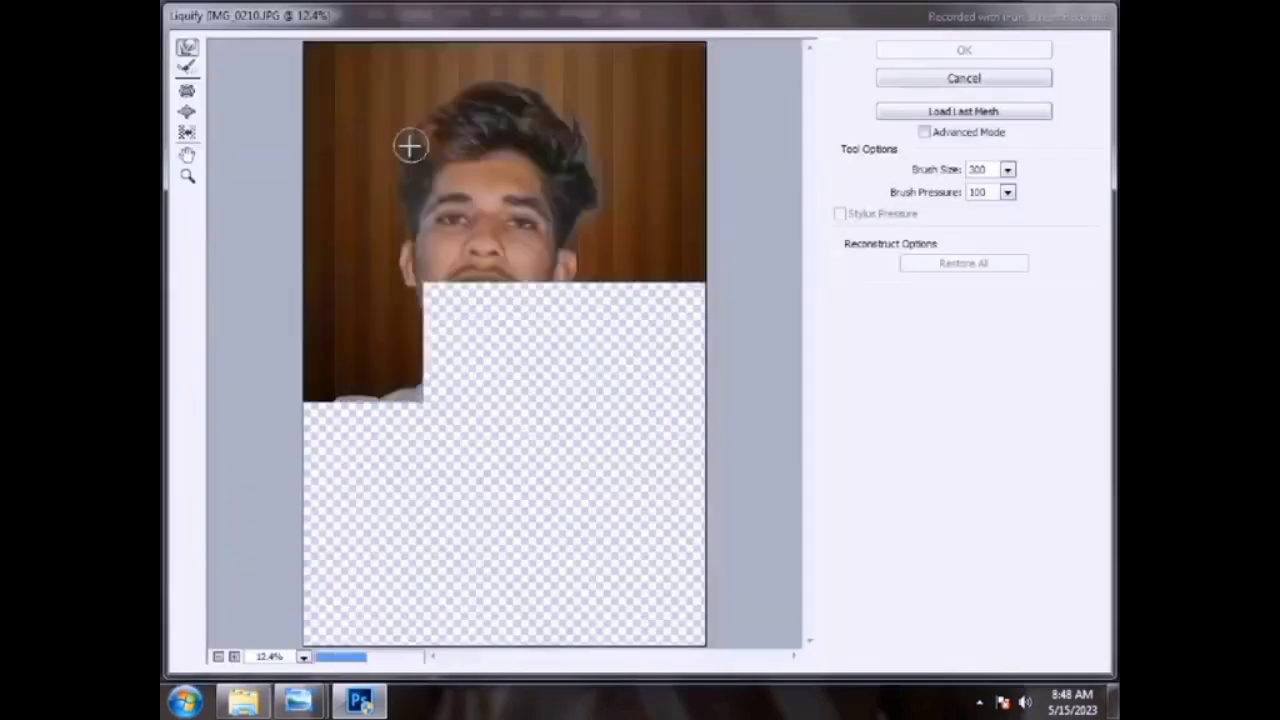
pyautogui.moveTo(416, 126); pyautogui.dragTo(425, 108)
pyautogui.moveTo(592, 126); pyautogui.dragTo(574, 110)
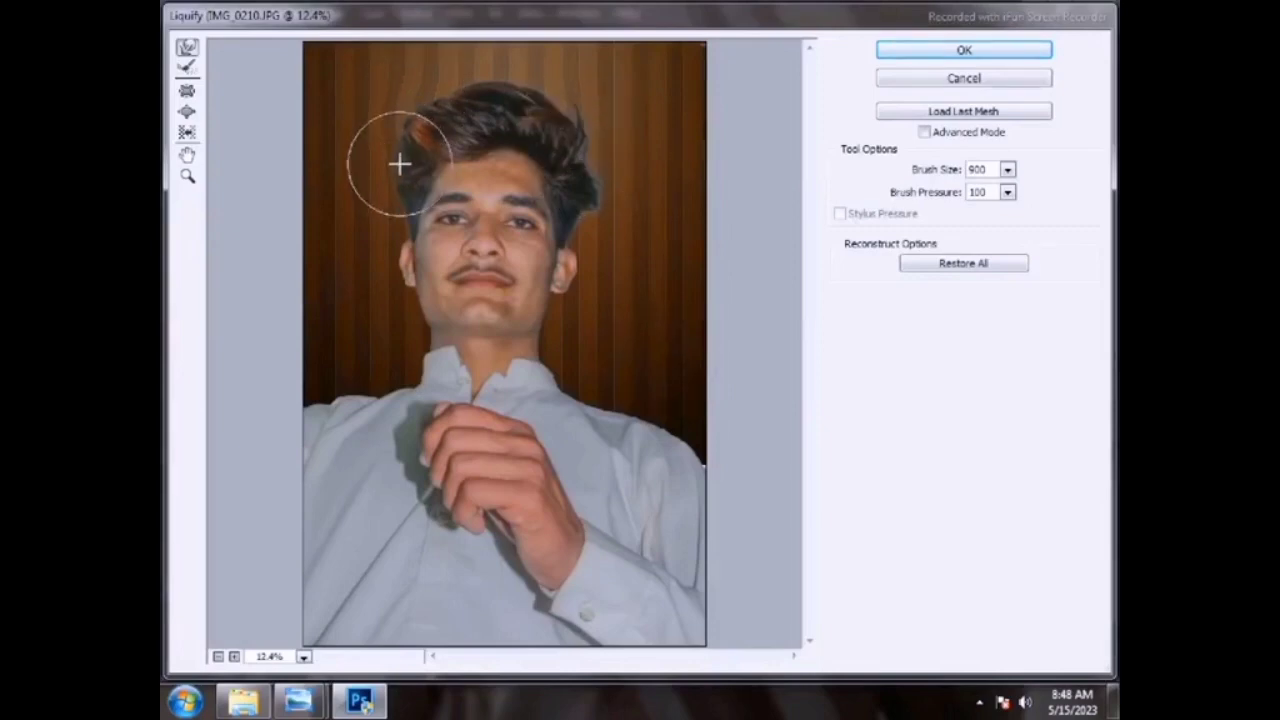
pyautogui.press('Return')
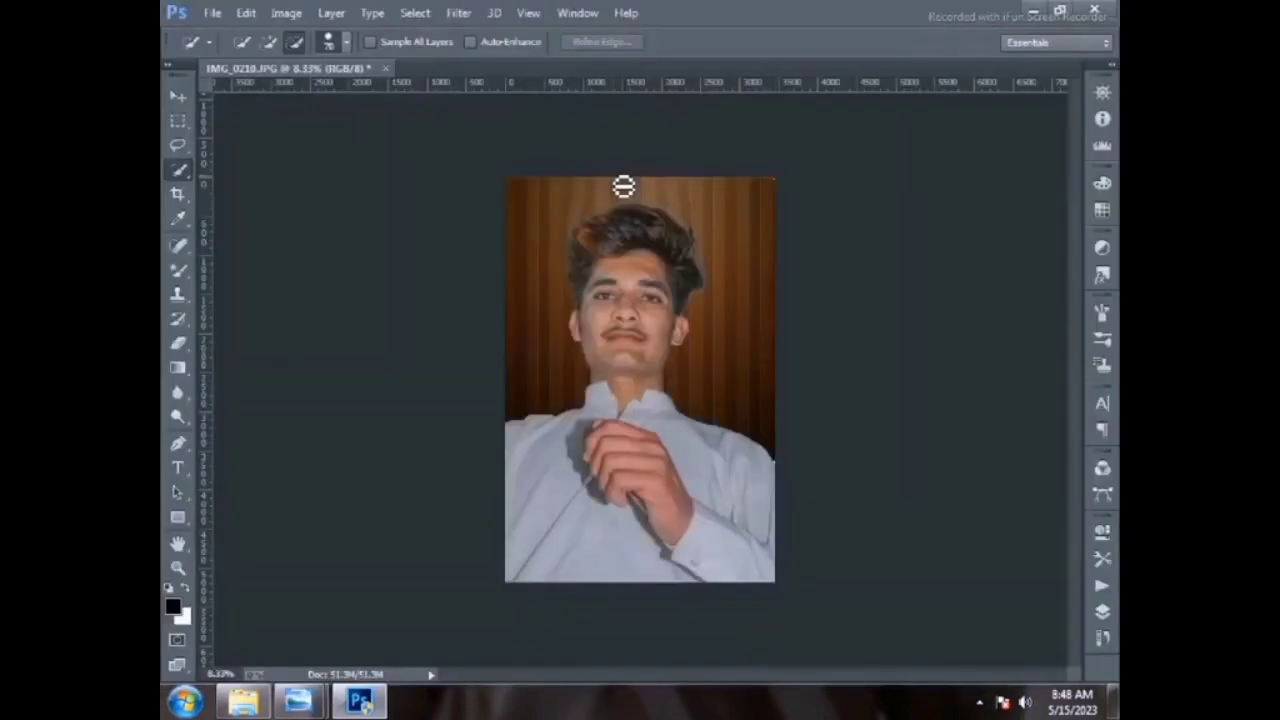
# - Delete the Liquify state from the document history
pyautogui.click(1102, 611)
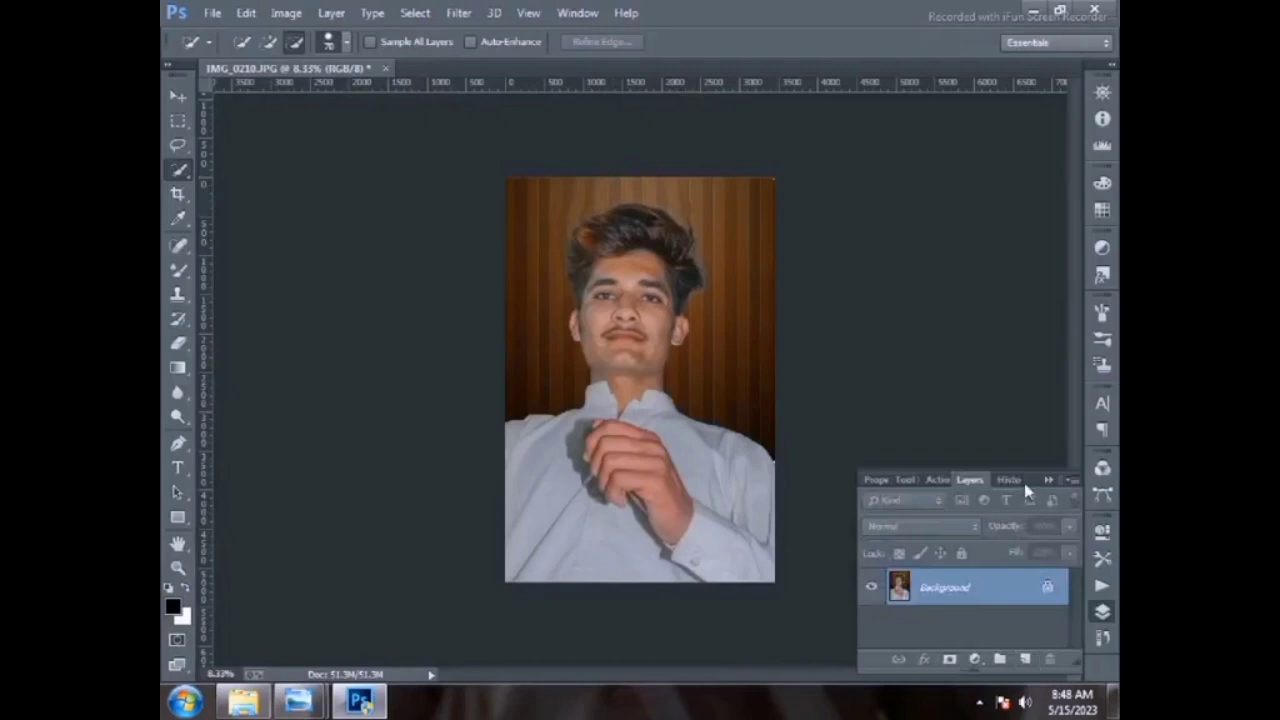
pyautogui.click(998, 481)
pyautogui.click(1048, 659)
pyautogui.click(606, 274)
# - Start Liquify on the portrait and warp the hair outline on the photo's left side with brush size 300
pyautogui.click(462, 13)
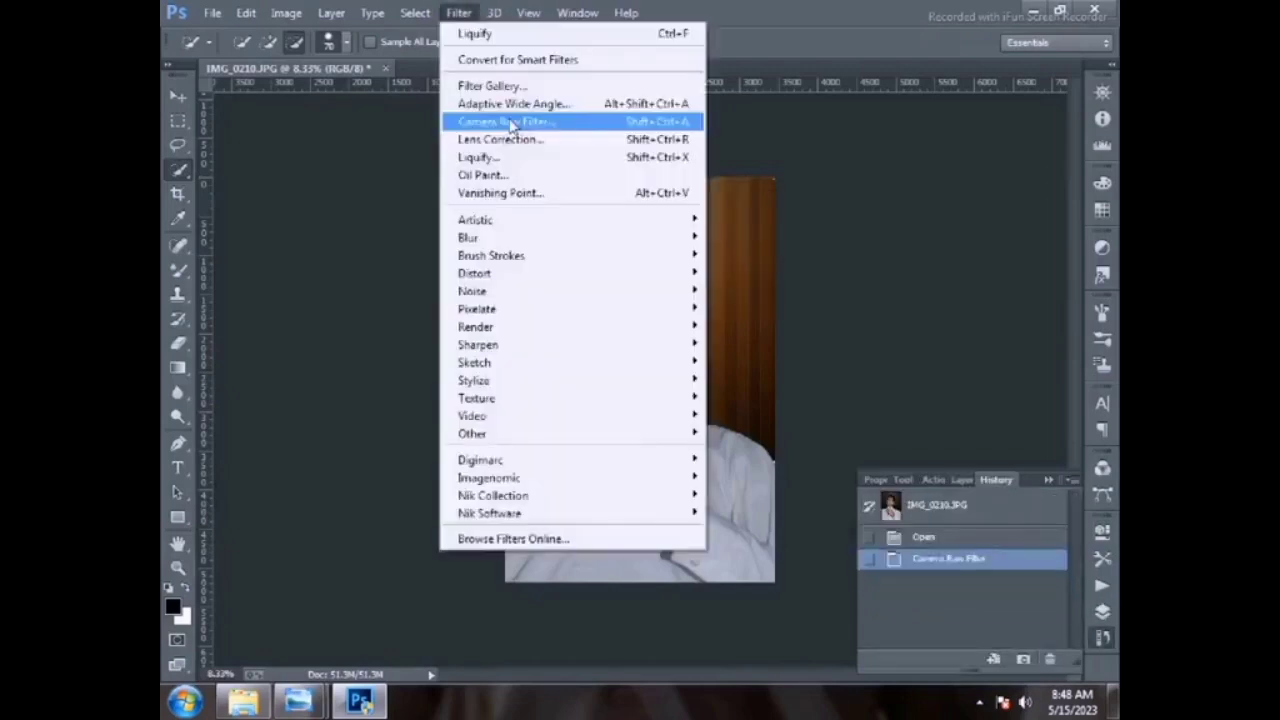
pyautogui.click(506, 160)
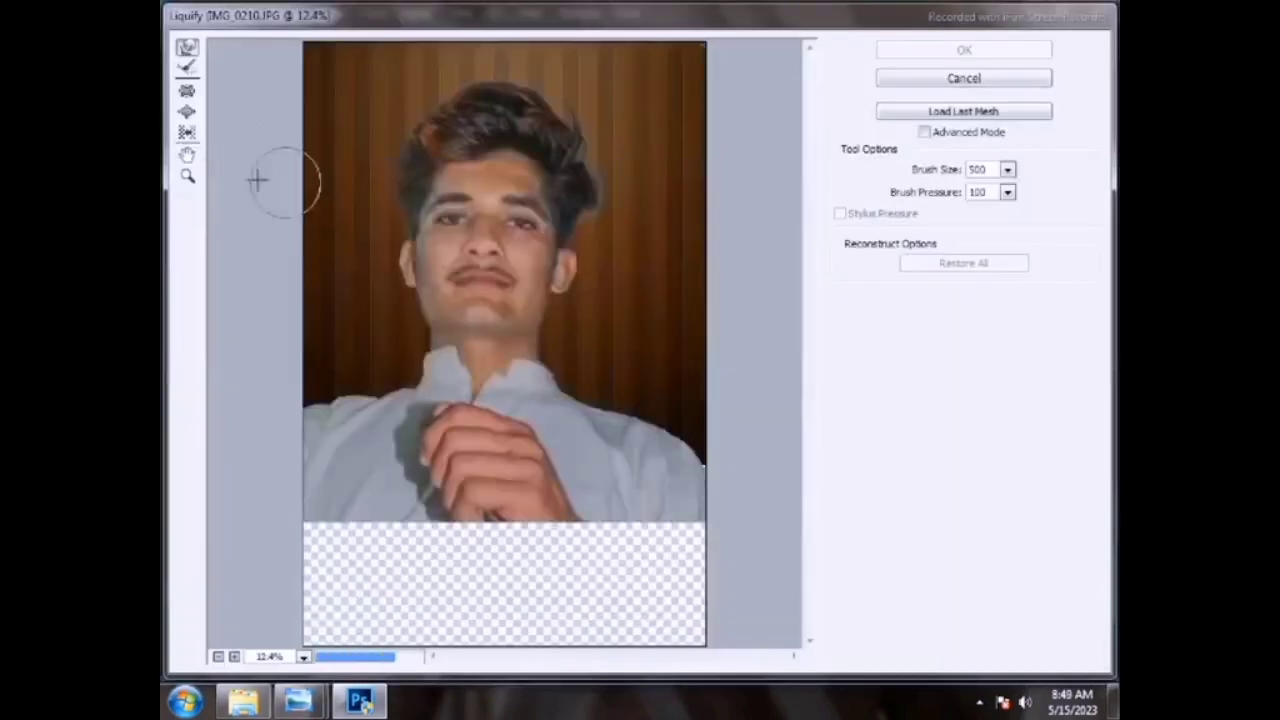
pyautogui.click(580, 186)
pyautogui.press('w')
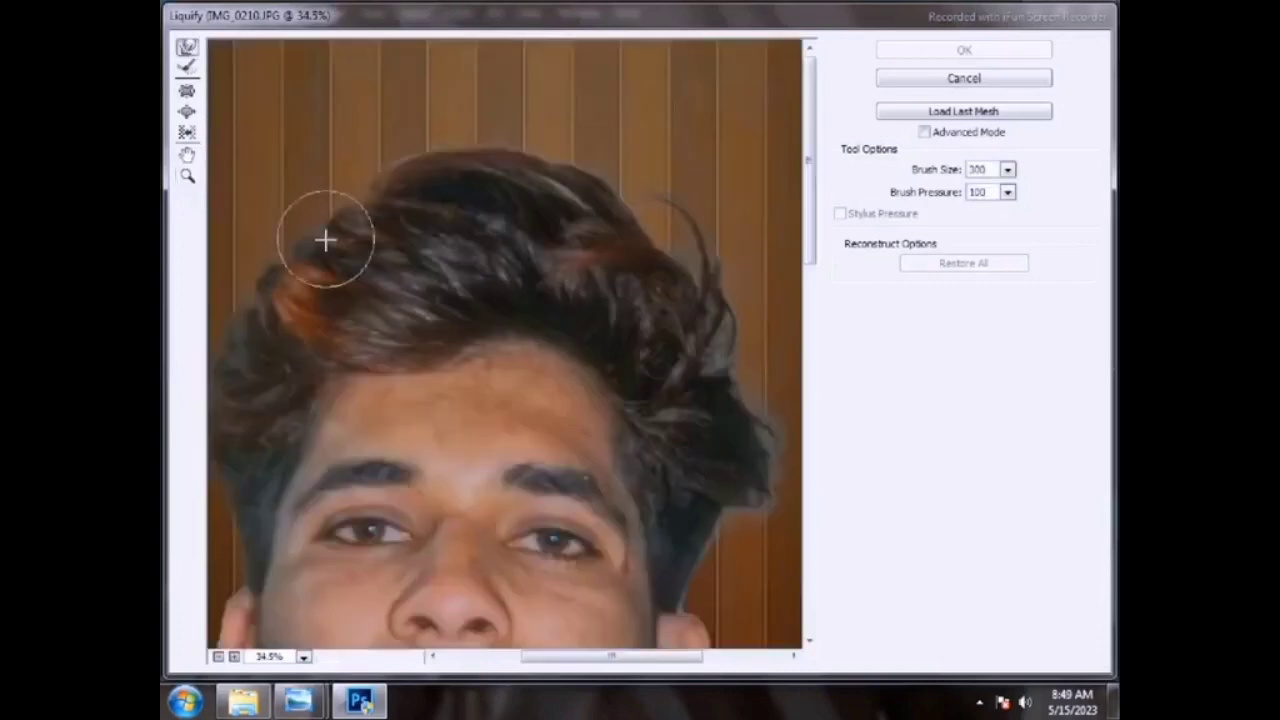
pyautogui.moveTo(305, 238)
pyautogui.mouseDown()
pyautogui.moveTo(377, 209)
pyautogui.moveTo(260, 311)
pyautogui.moveTo(251, 291)
pyautogui.mouseUp()
# - Increase the Liquify brush size to 1100, push the hair outline outward on the photo's right side, and apply the filter
pyautogui.press(']')
pyautogui.press(']')
pyautogui.press(']')
pyautogui.press(']')
pyautogui.press(']')
pyautogui.press(']')
pyautogui.press(']')
pyautogui.press(']')
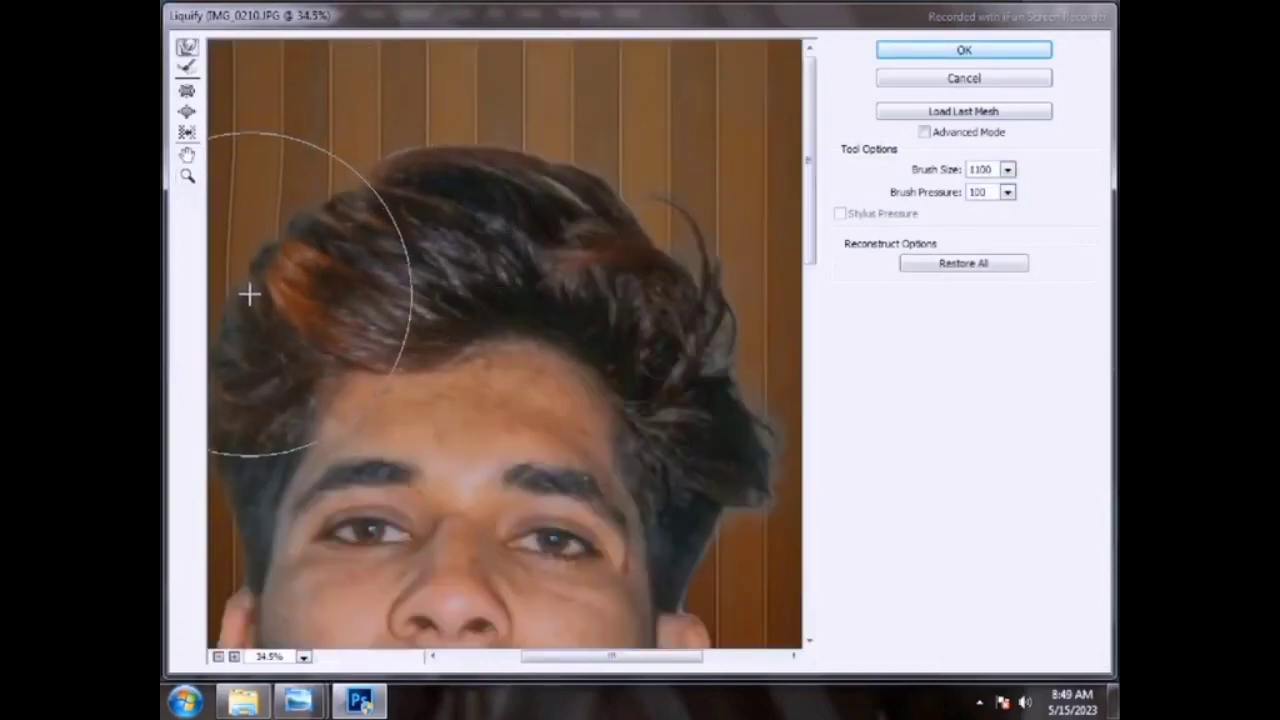
pyautogui.moveTo(694, 272); pyautogui.dragTo(712, 266)
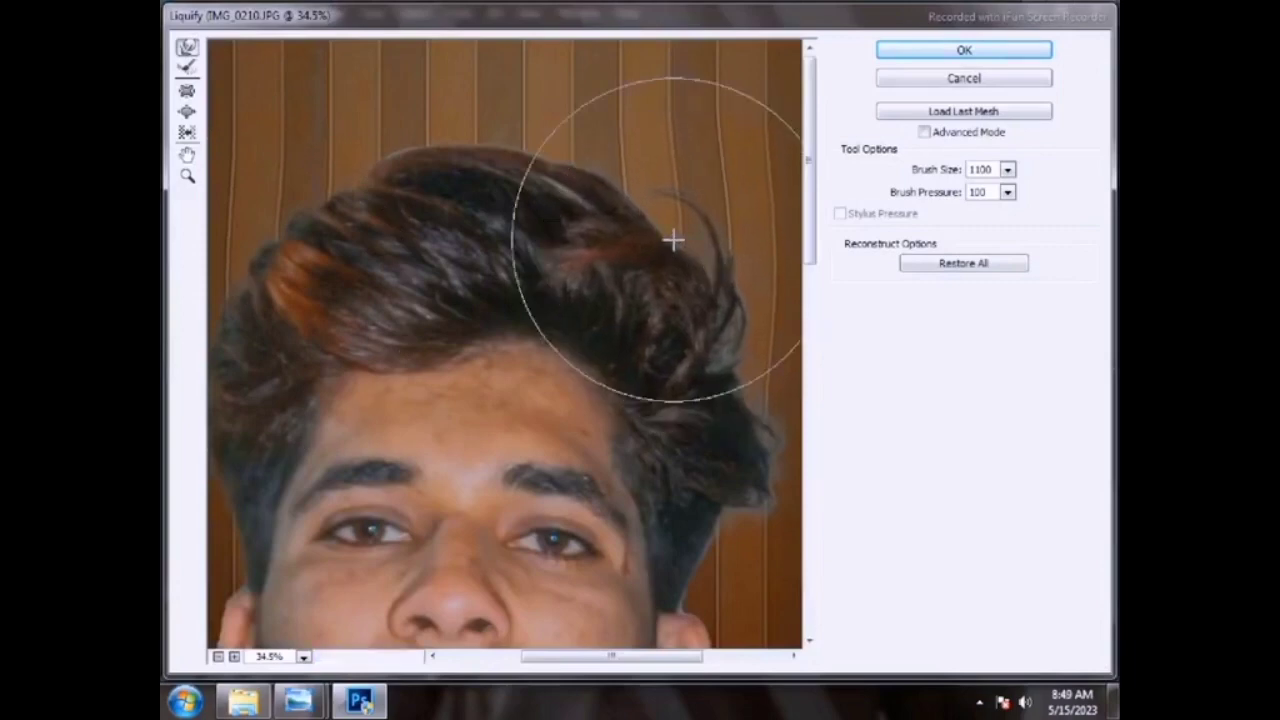
pyautogui.press('Return')
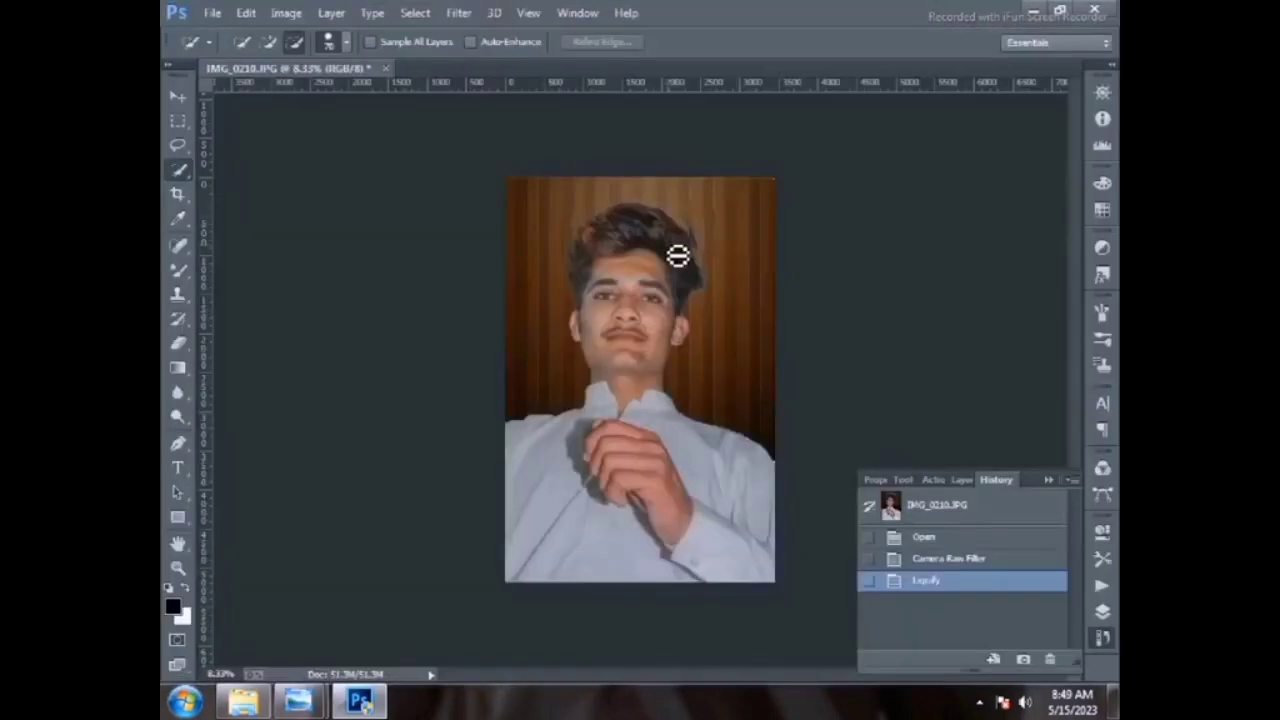
# - Smooth the skin of the cheek on the photo's left side using the Mixer Brush at size 200
pyautogui.press('z')
pyautogui.rightClick(707, 238)
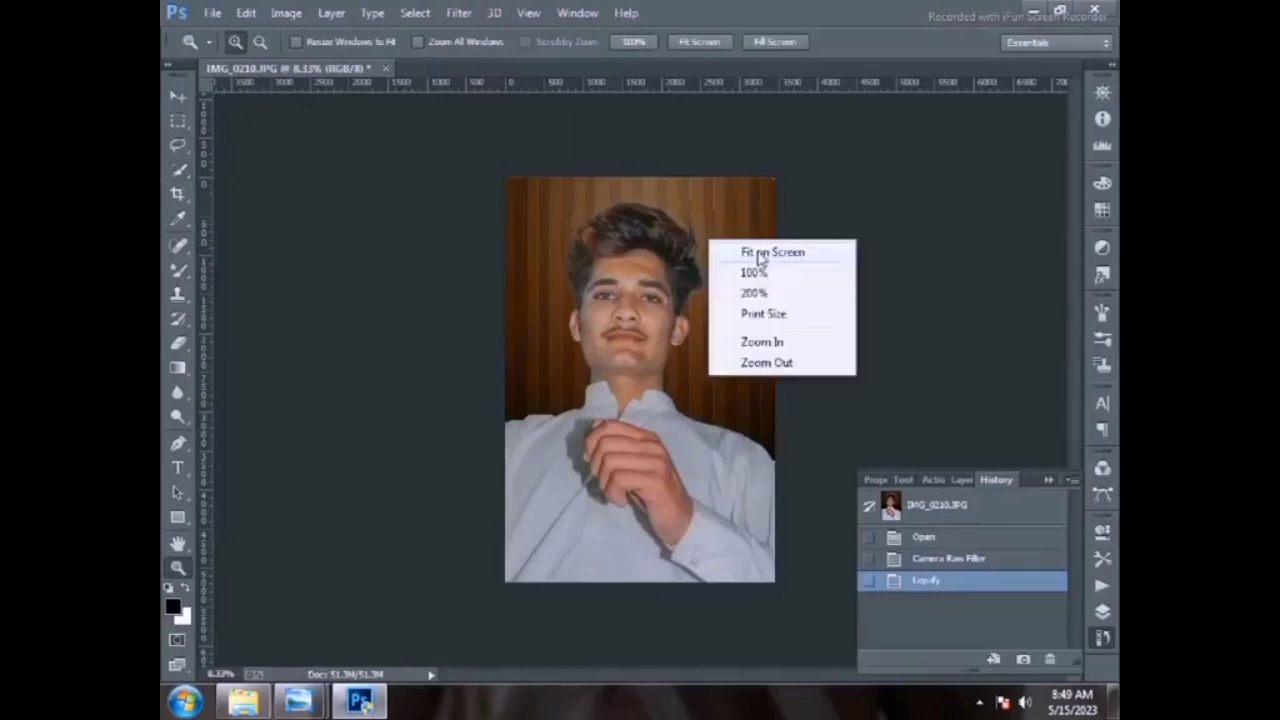
pyautogui.click(748, 251)
pyautogui.click(657, 261)
pyautogui.click(657, 261)
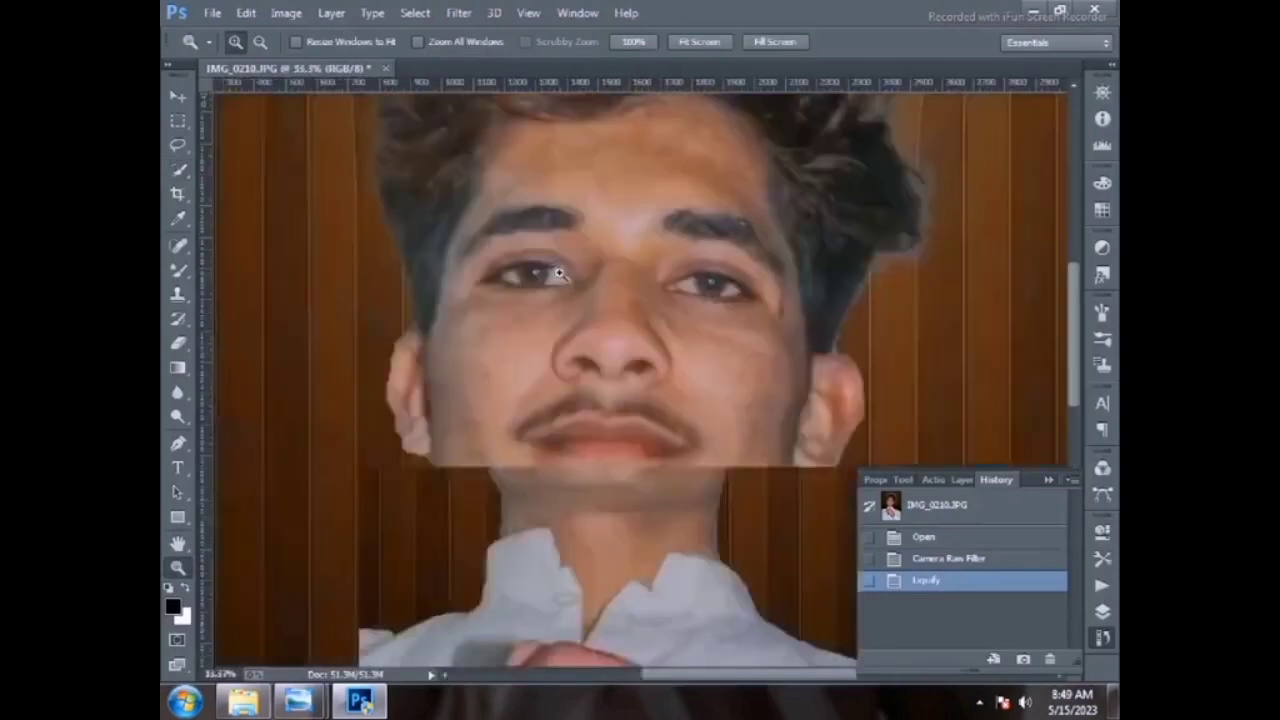
pyautogui.click(176, 272)
pyautogui.click(446, 334)
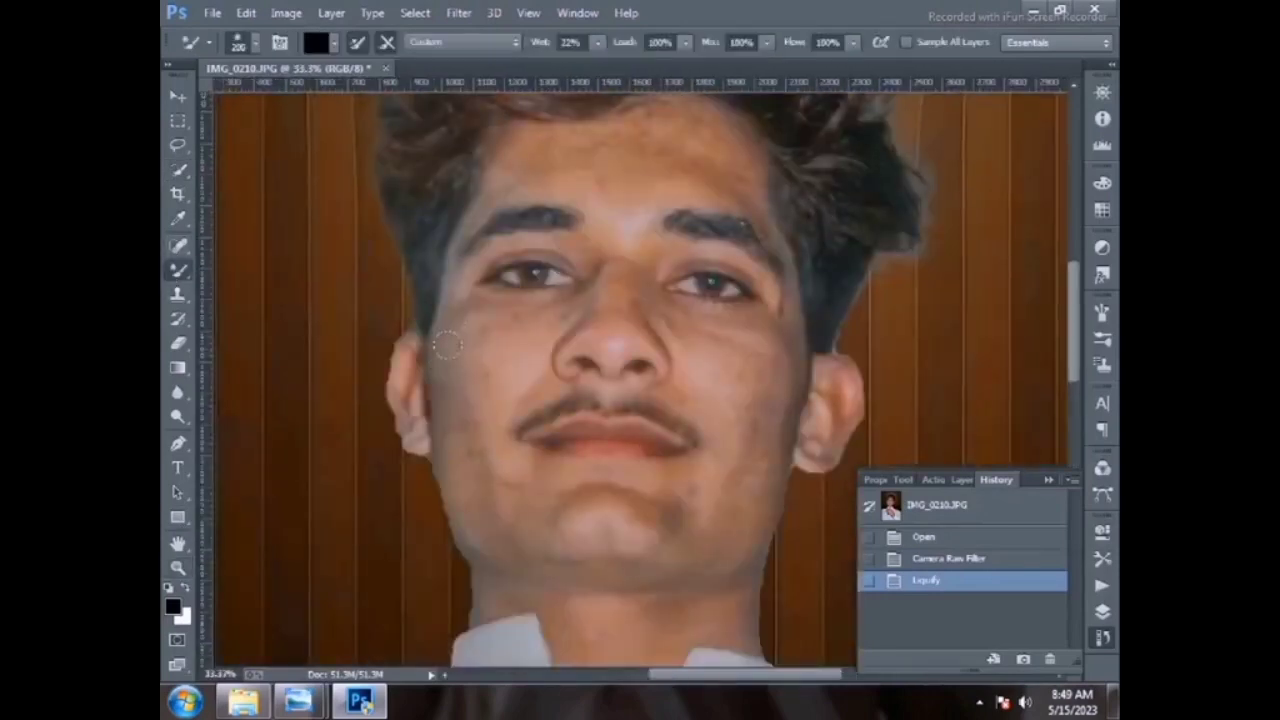
pyautogui.click(438, 350)
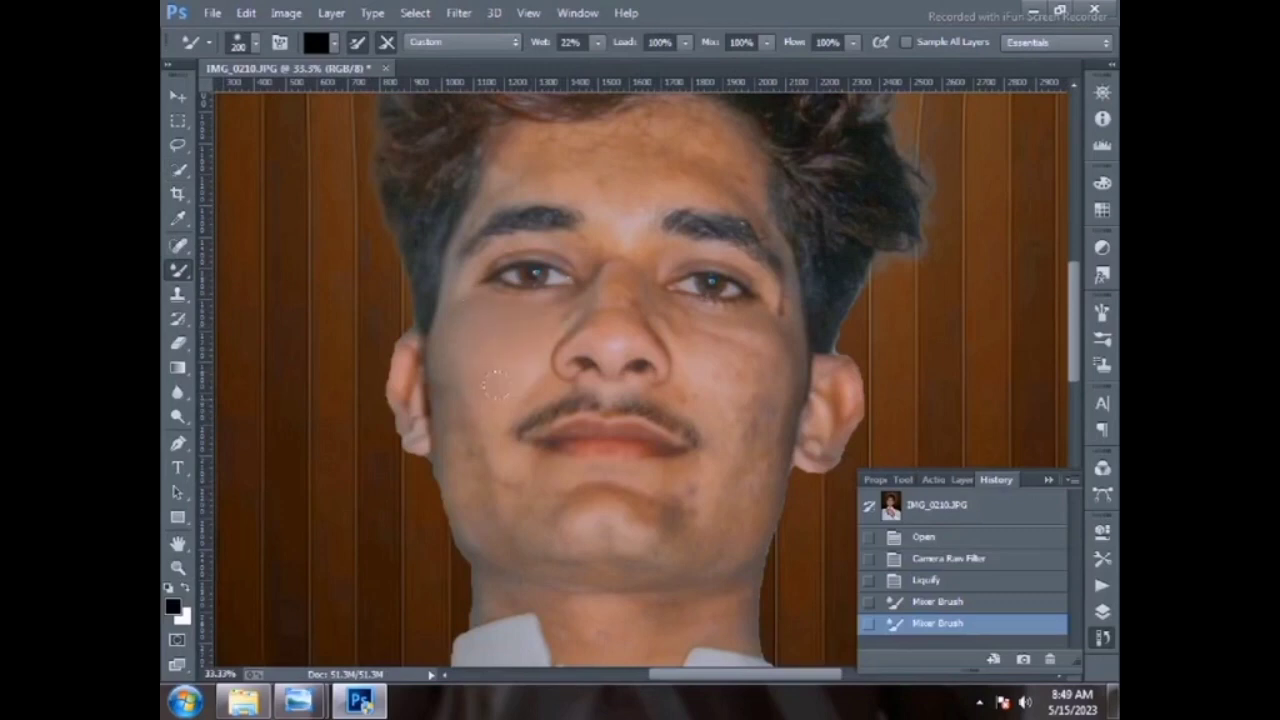
pyautogui.moveTo(459, 463); pyautogui.dragTo(540, 480)
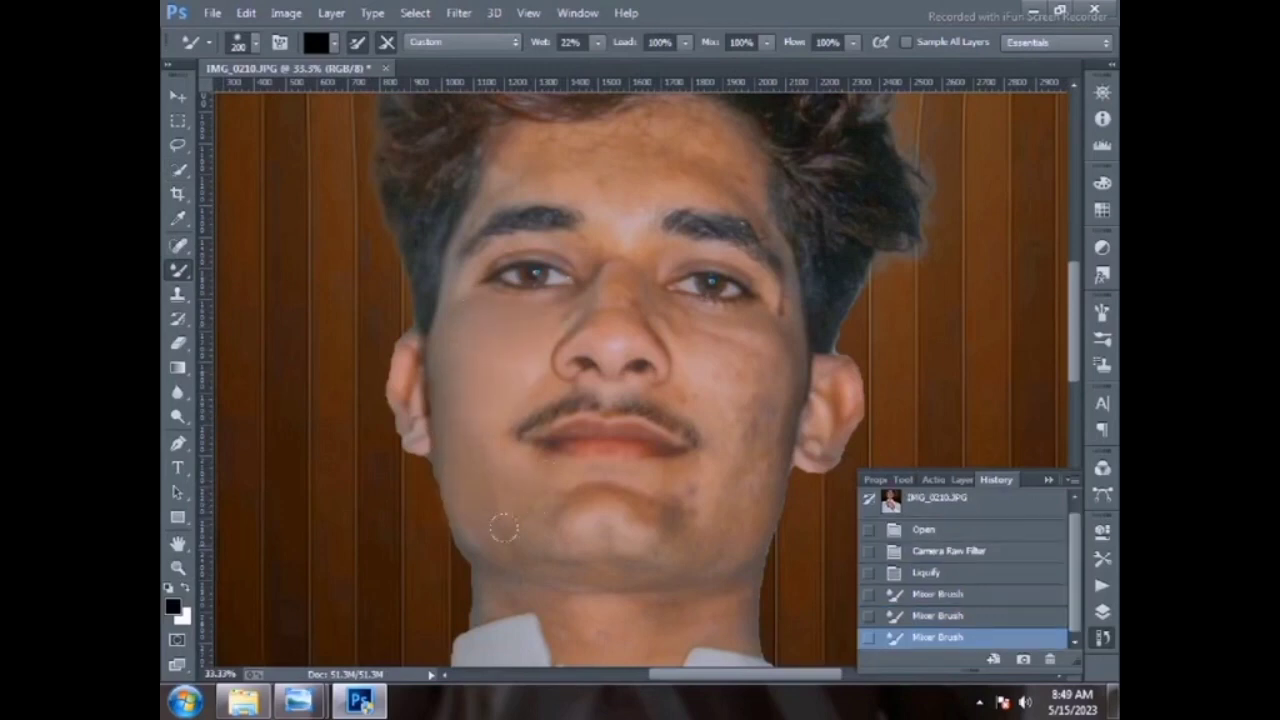
# - Blend the skin over the chin, jaw, right-hand cheek and neck with the Mixer Brush
pyautogui.moveTo(504, 527)
pyautogui.mouseDown()
pyautogui.moveTo(586, 518)
pyautogui.moveTo(643, 488)
pyautogui.mouseUp()
pyautogui.moveTo(610, 512); pyautogui.dragTo(646, 494)
pyautogui.moveTo(620, 508); pyautogui.dragTo(649, 496)
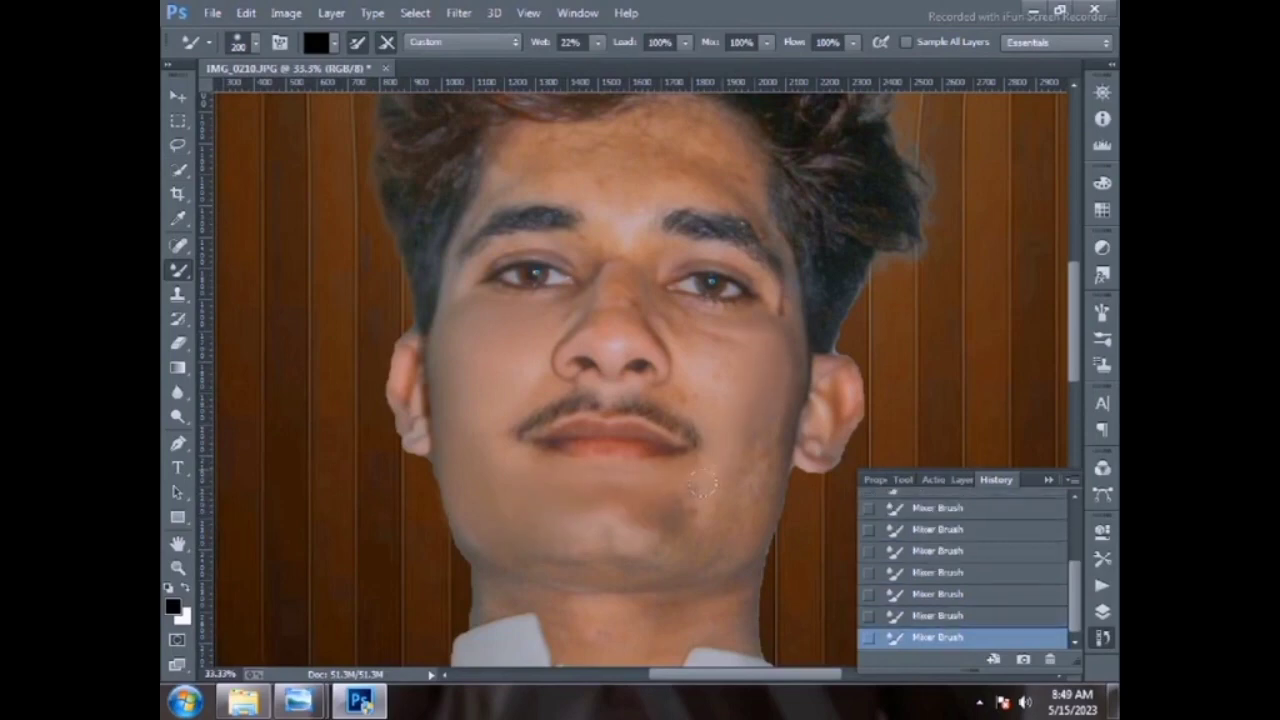
pyautogui.moveTo(706, 530); pyautogui.dragTo(646, 506)
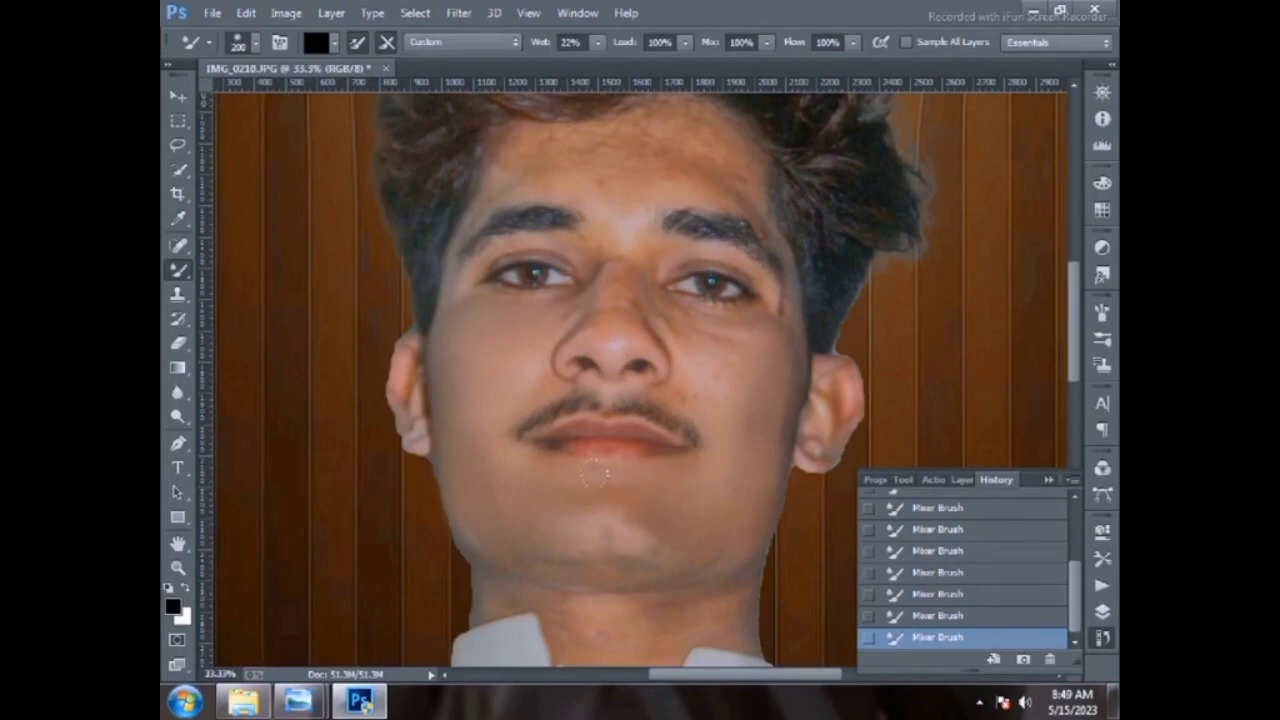
pyautogui.moveTo(595, 473)
pyautogui.mouseDown()
pyautogui.moveTo(671, 534)
pyautogui.moveTo(562, 557)
pyautogui.mouseUp()
pyautogui.scroll(-2, 689, 537)
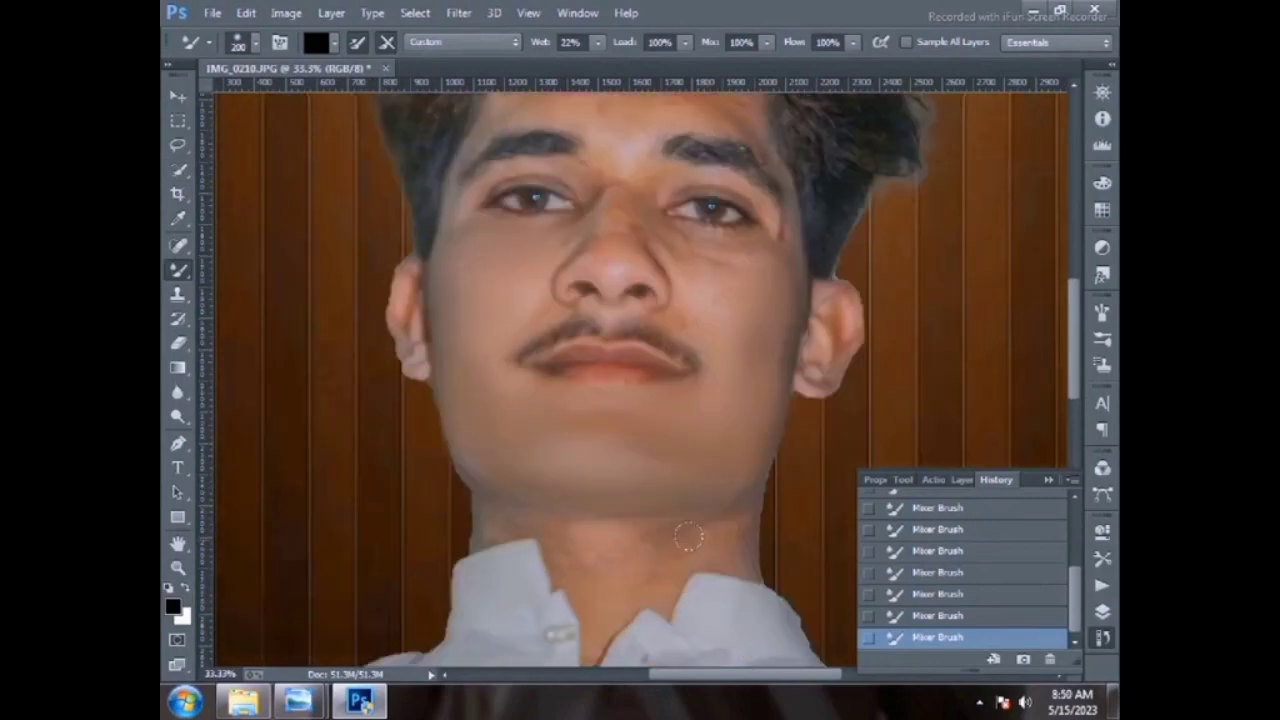
pyautogui.moveTo(485, 533)
pyautogui.mouseDown()
pyautogui.moveTo(483, 544)
pyautogui.moveTo(495, 518)
pyautogui.mouseUp()
# - Adjust the Mixer Brush size and smooth the skin beside the right-hand eye and across the forehead
pyautogui.scroll(5, 558, 484)
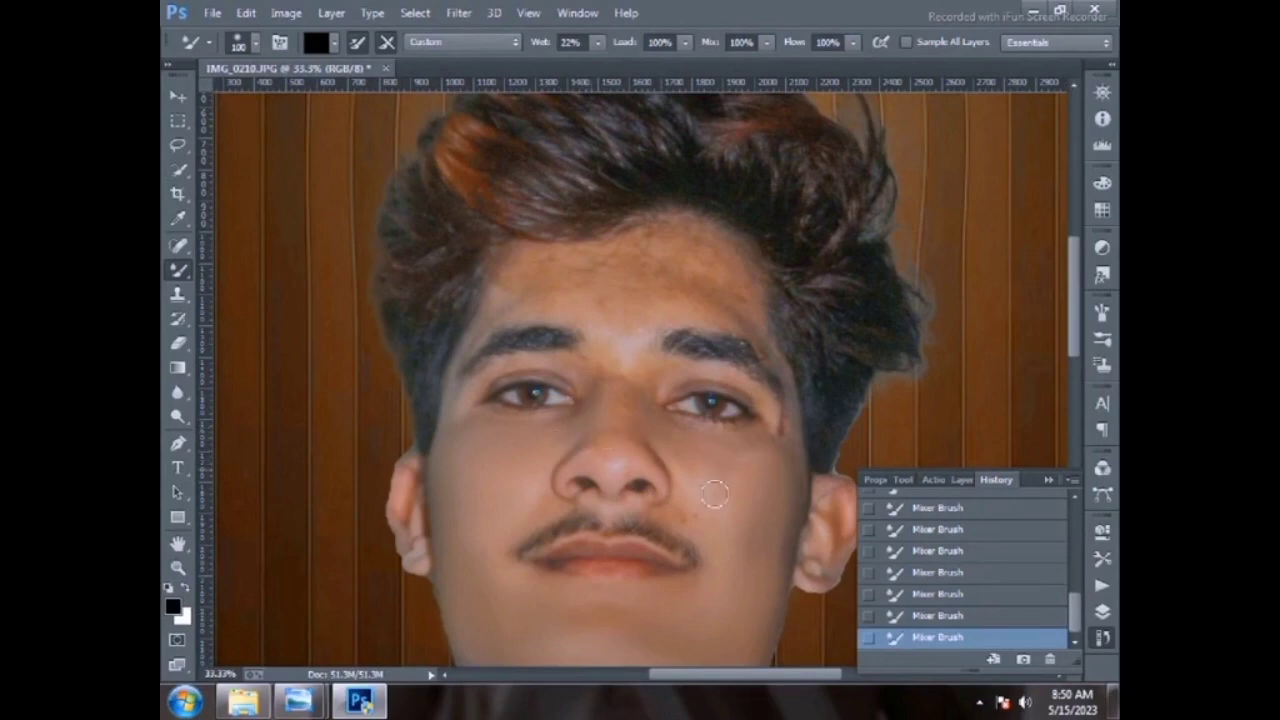
pyautogui.press(']')
pyautogui.press('[')
pyautogui.press('[')
pyautogui.press('[')
pyautogui.moveTo(776, 440); pyautogui.dragTo(776, 431)
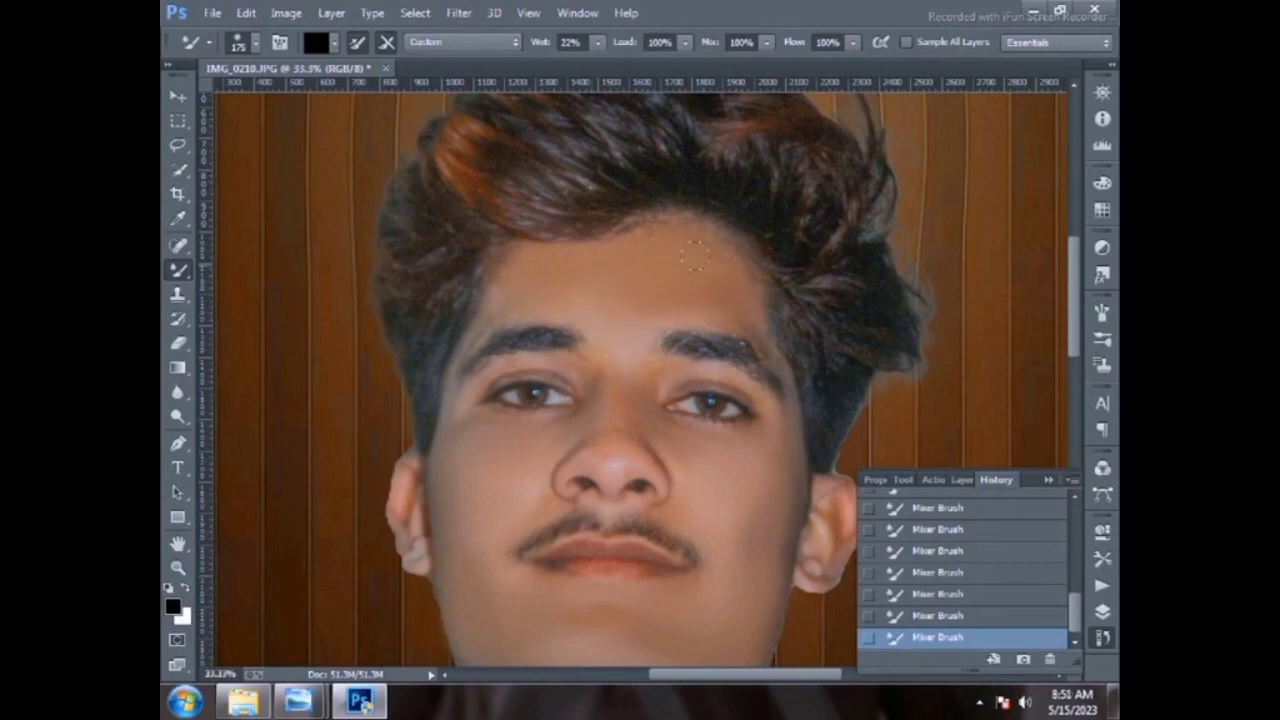
# - Reduce the Mixer Brush size to 90 and smooth the skin on the ears
pyautogui.press('[')
pyautogui.press('[')
pyautogui.press('[')
pyautogui.press('[')
pyautogui.press('[')
pyautogui.press('[')
pyautogui.press('[')
pyautogui.scroll(-2, 737, 423)
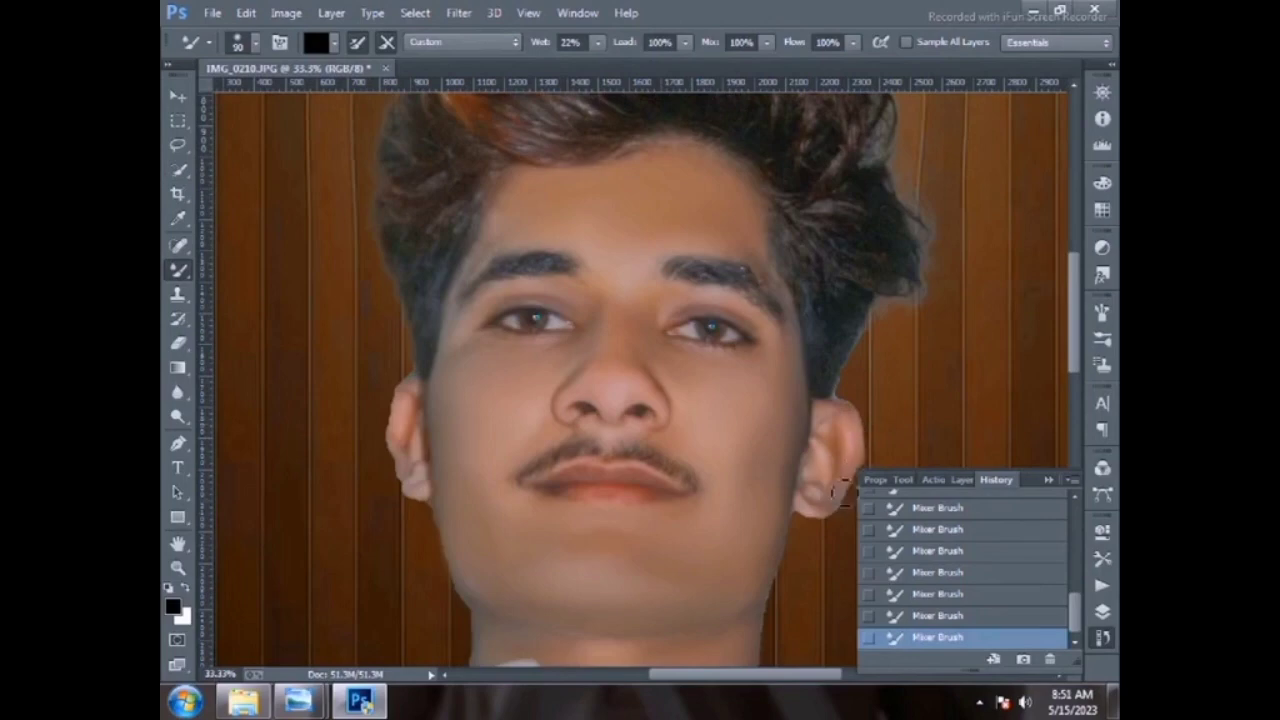
pyautogui.scroll(-3, 800, 498)
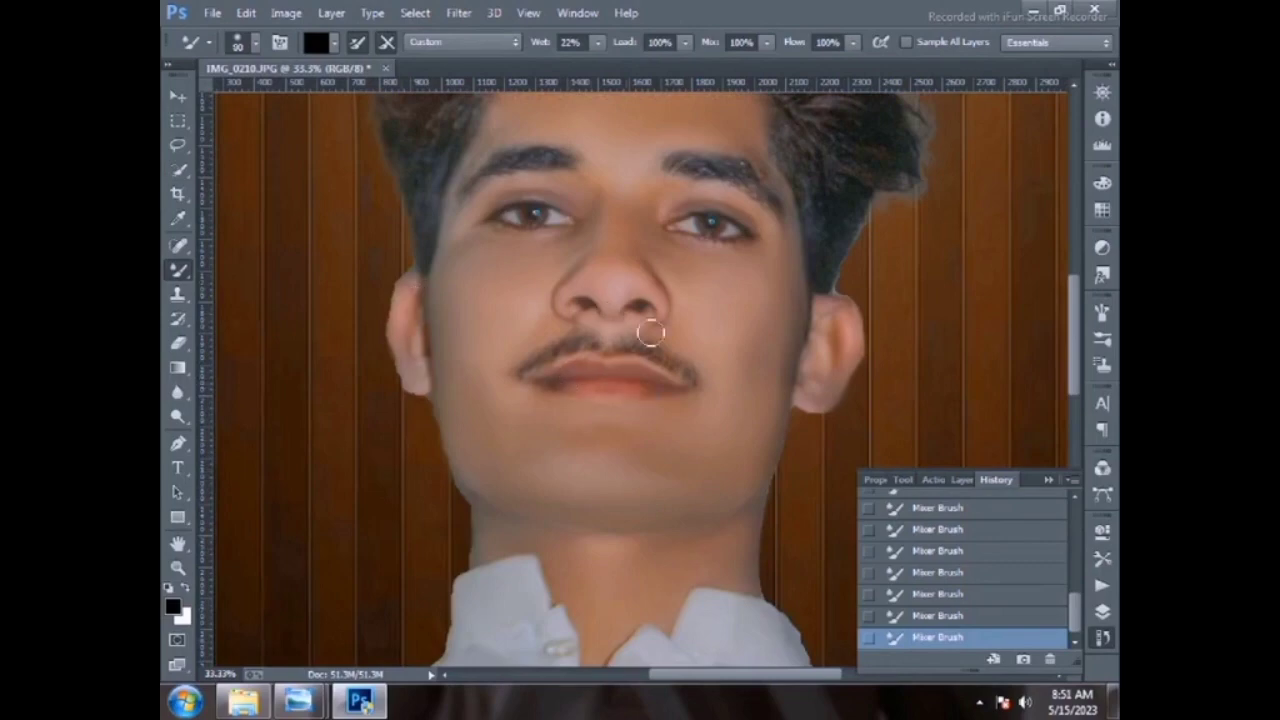
pyautogui.scroll(3, 607, 331)
pyautogui.click(458, 12)
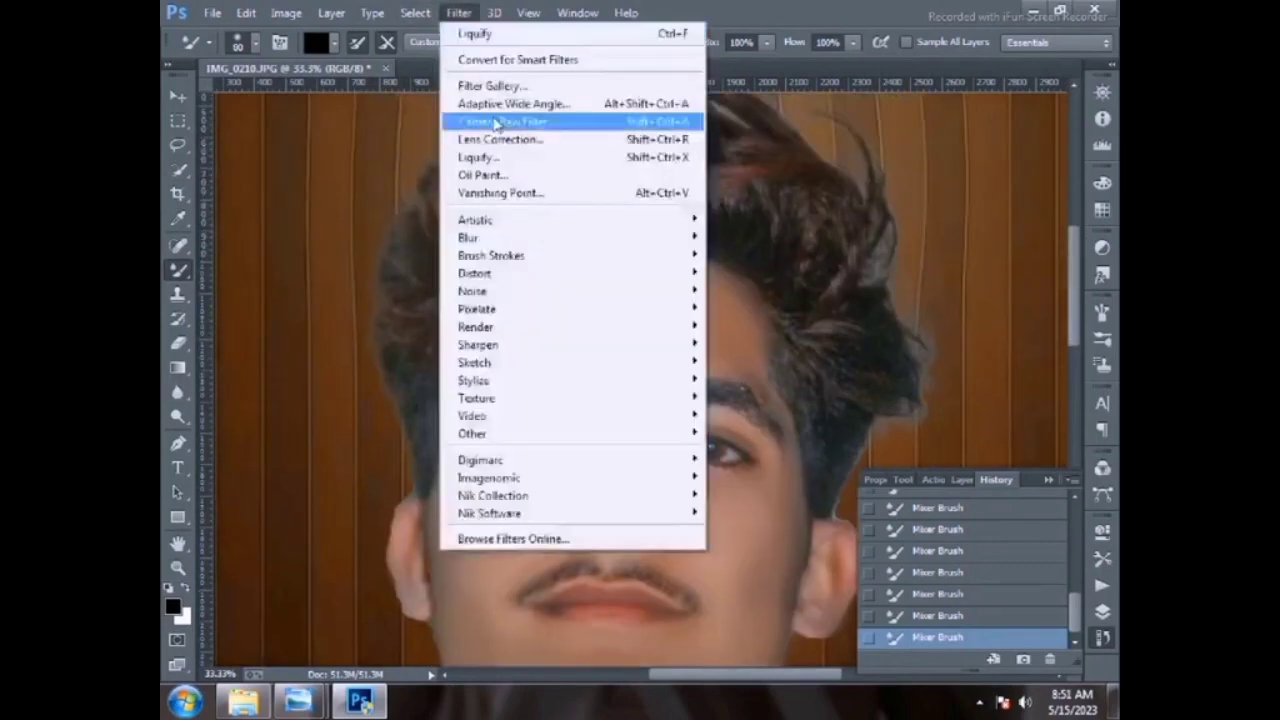
pyautogui.click(493, 122)
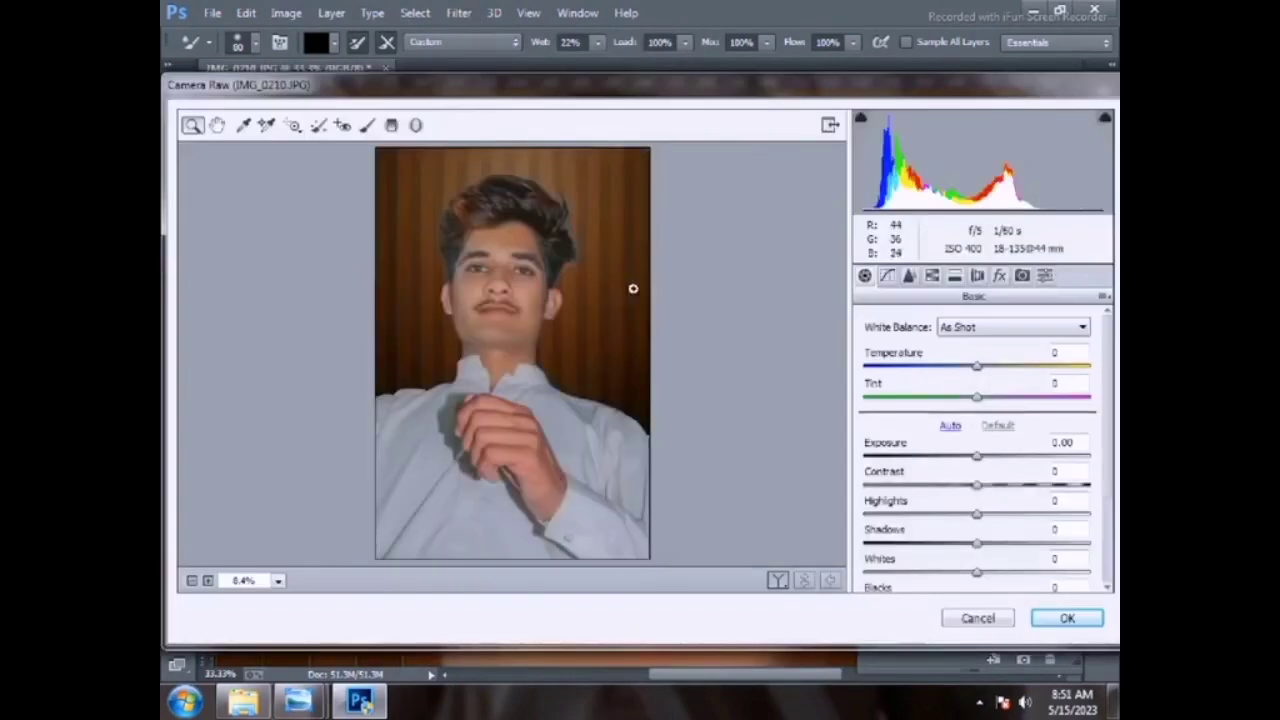
pyautogui.click(993, 619)
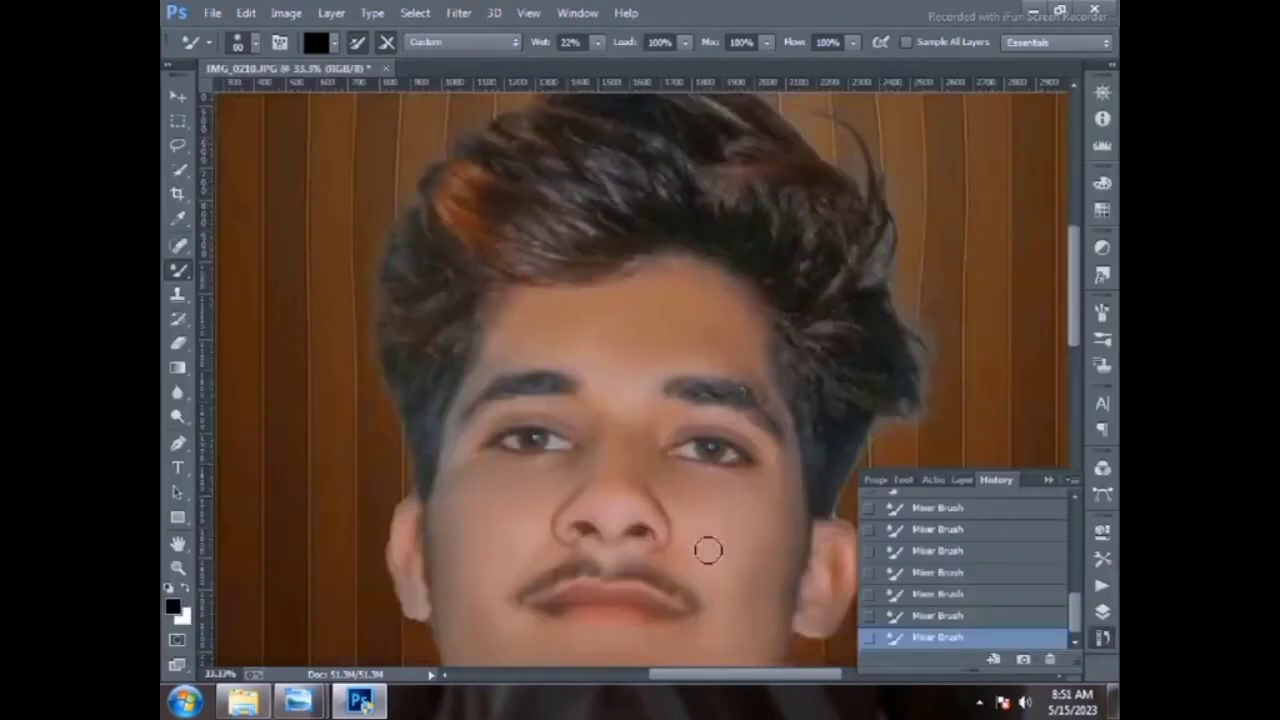
# - Apply the Lens Correction filter to the whole portrait
pyautogui.scroll(-10, 648, 525)
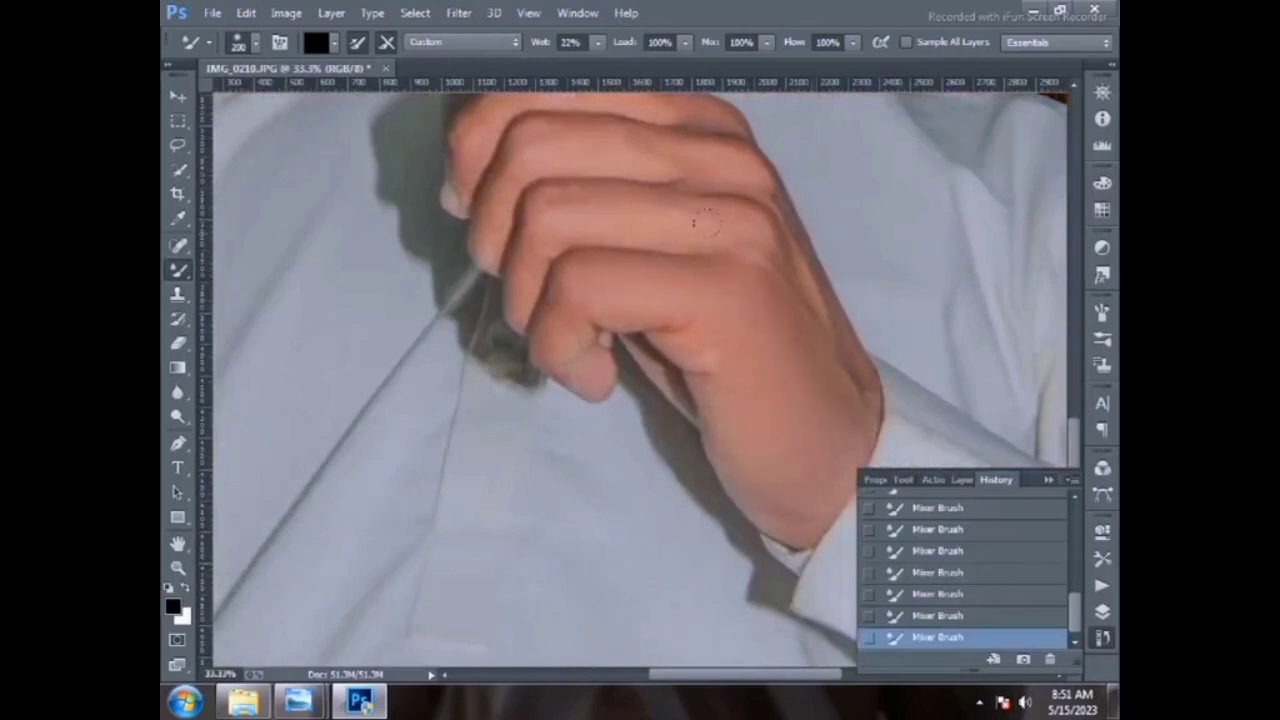
pyautogui.scroll(2, 590, 205)
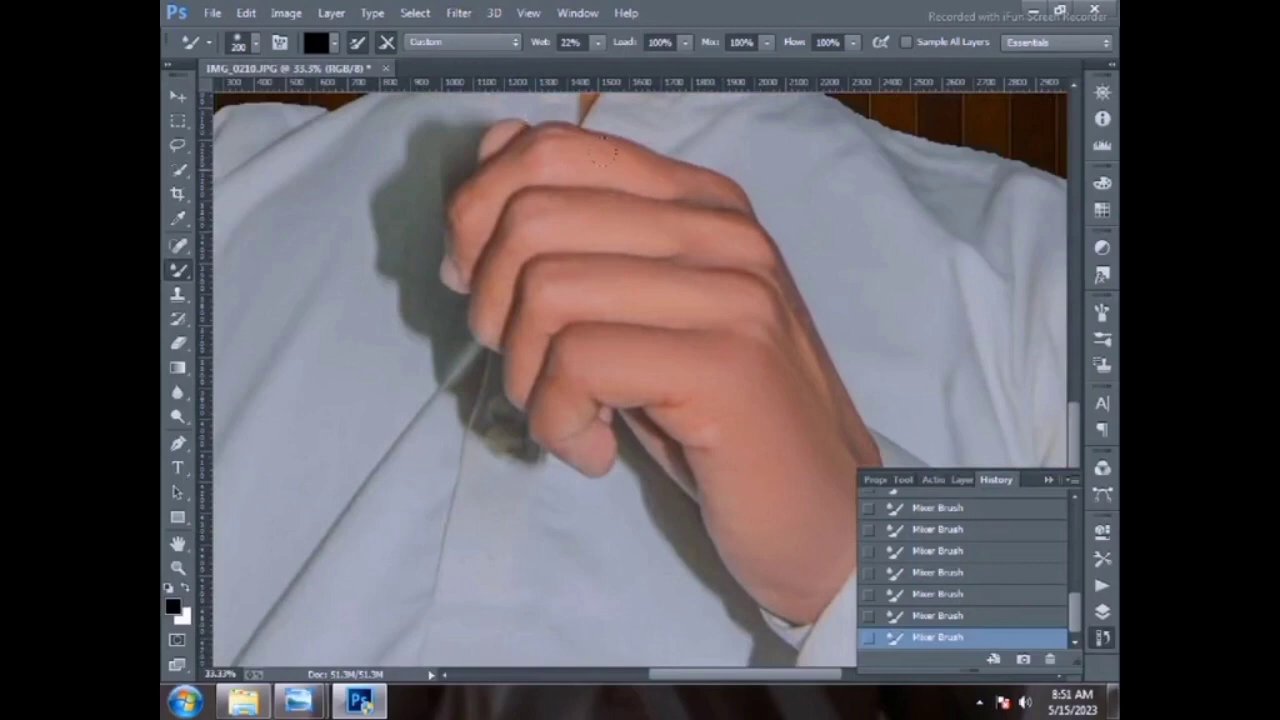
pyautogui.click(460, 12)
pyautogui.click(178, 566)
pyautogui.rightClick(563, 391)
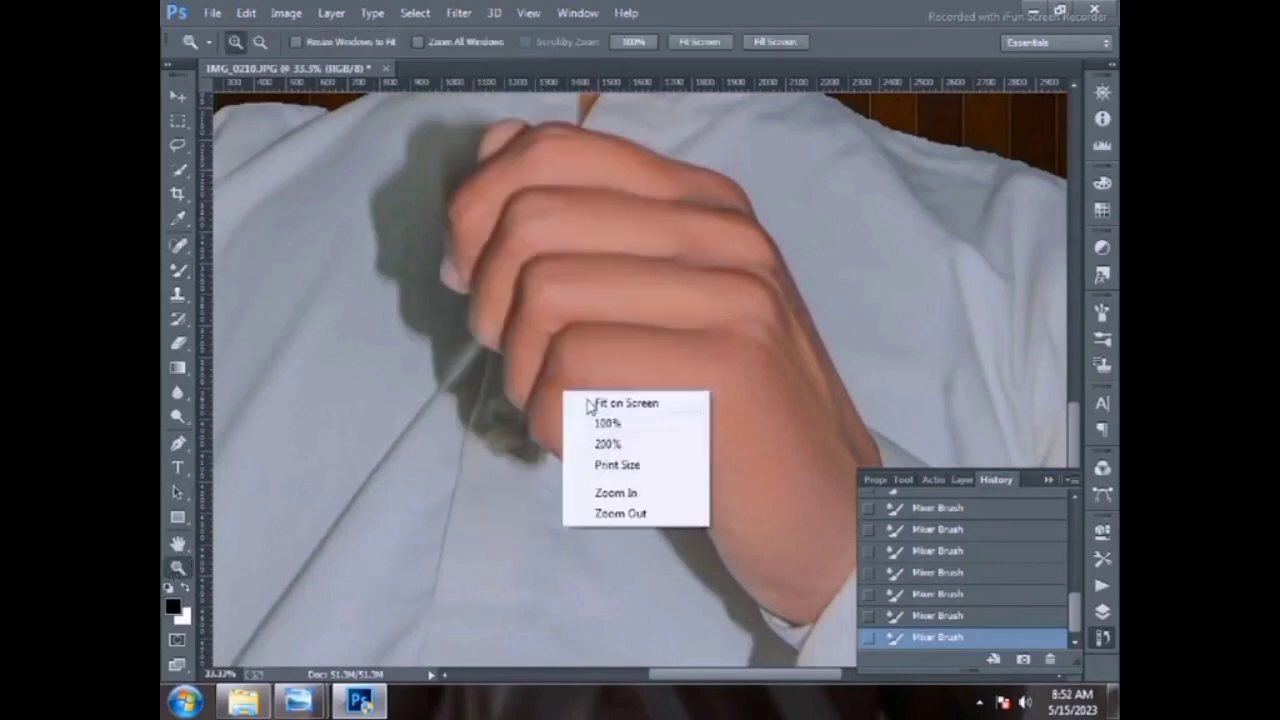
pyautogui.click(590, 403)
pyautogui.click(460, 12)
pyautogui.click(532, 140)
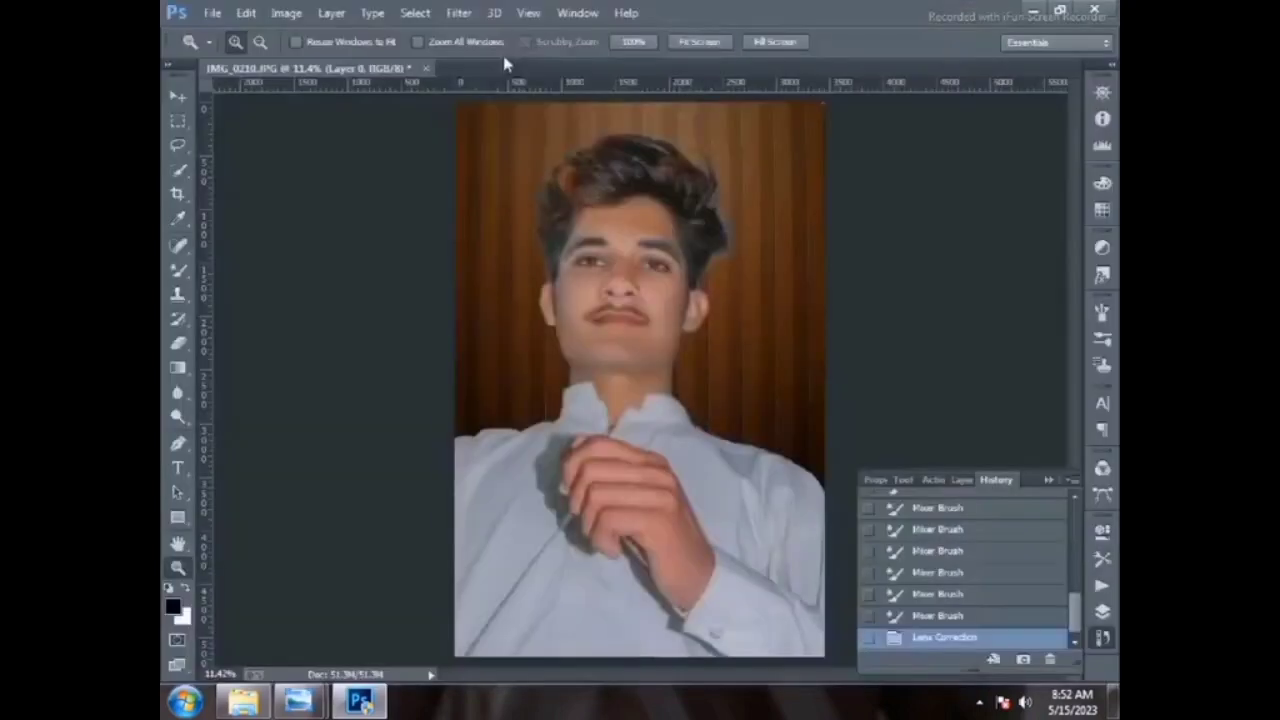
# - Lower the saturation of the Oranges slightly in the Camera Raw Filter and apply the adjustment
pyautogui.click(458, 12)
pyautogui.click(503, 122)
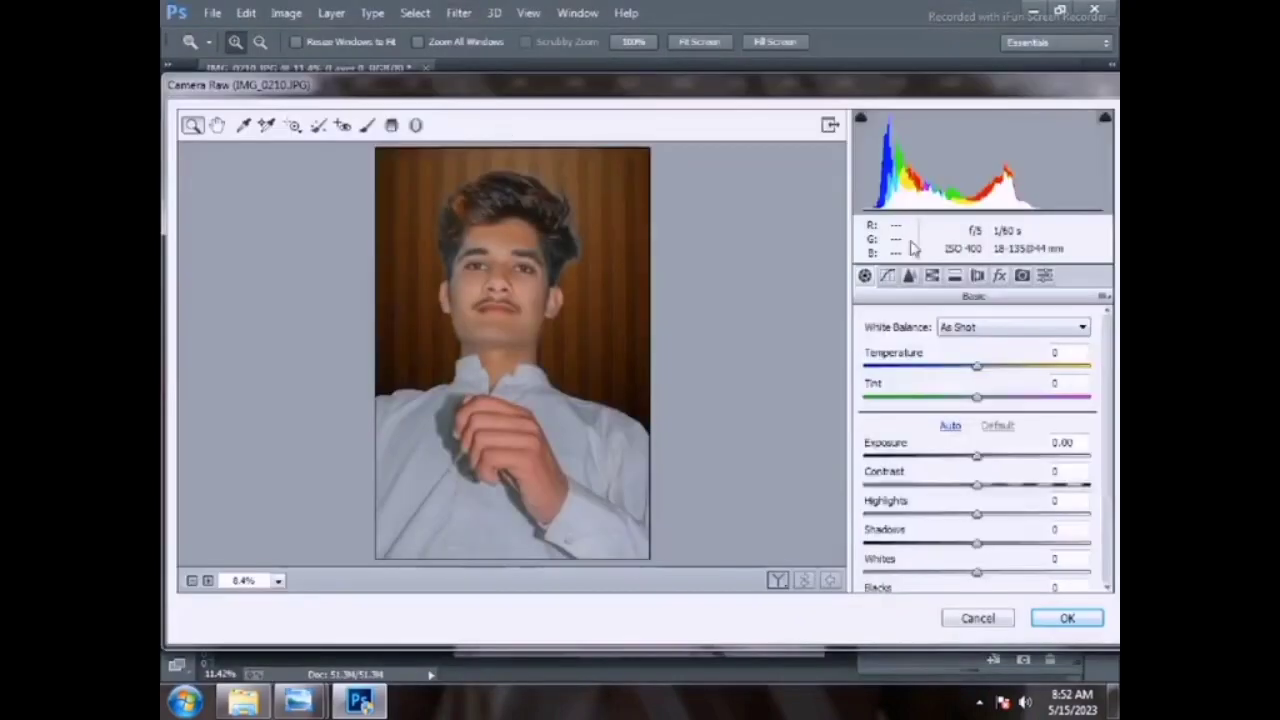
pyautogui.click(933, 276)
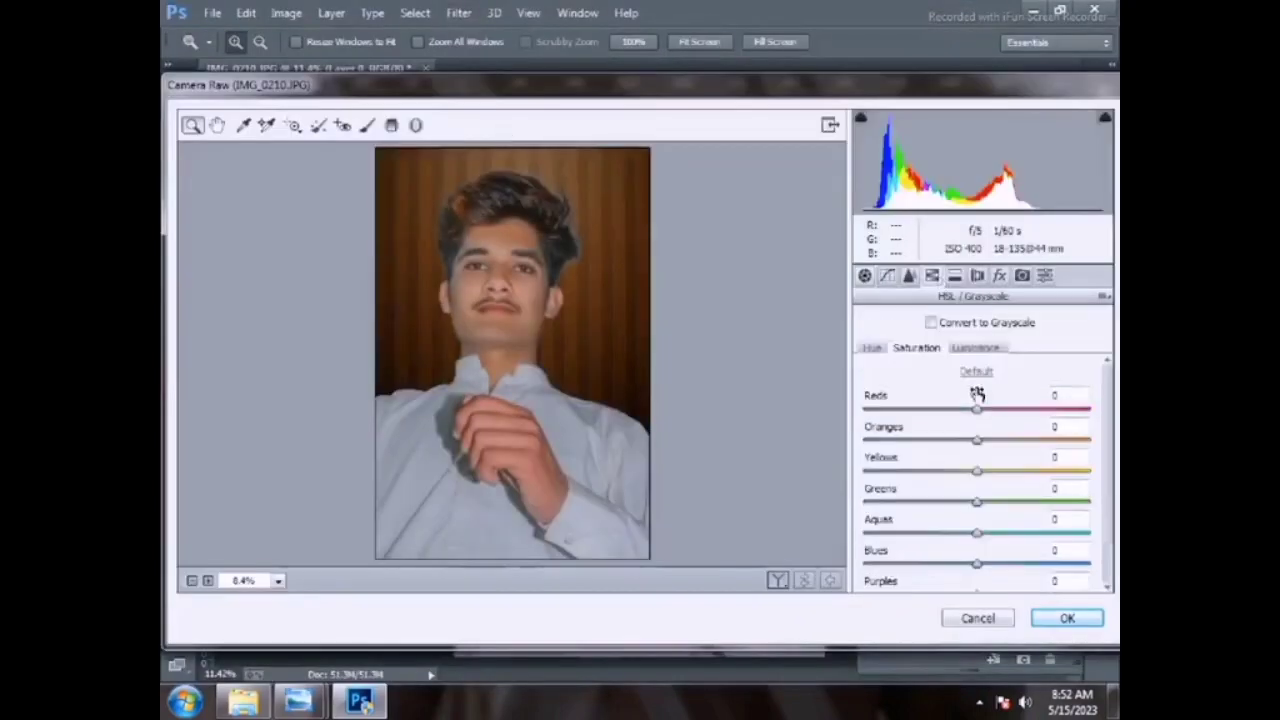
pyautogui.click(970, 348)
pyautogui.moveTo(977, 409); pyautogui.dragTo(955, 441)
pyautogui.click(916, 348)
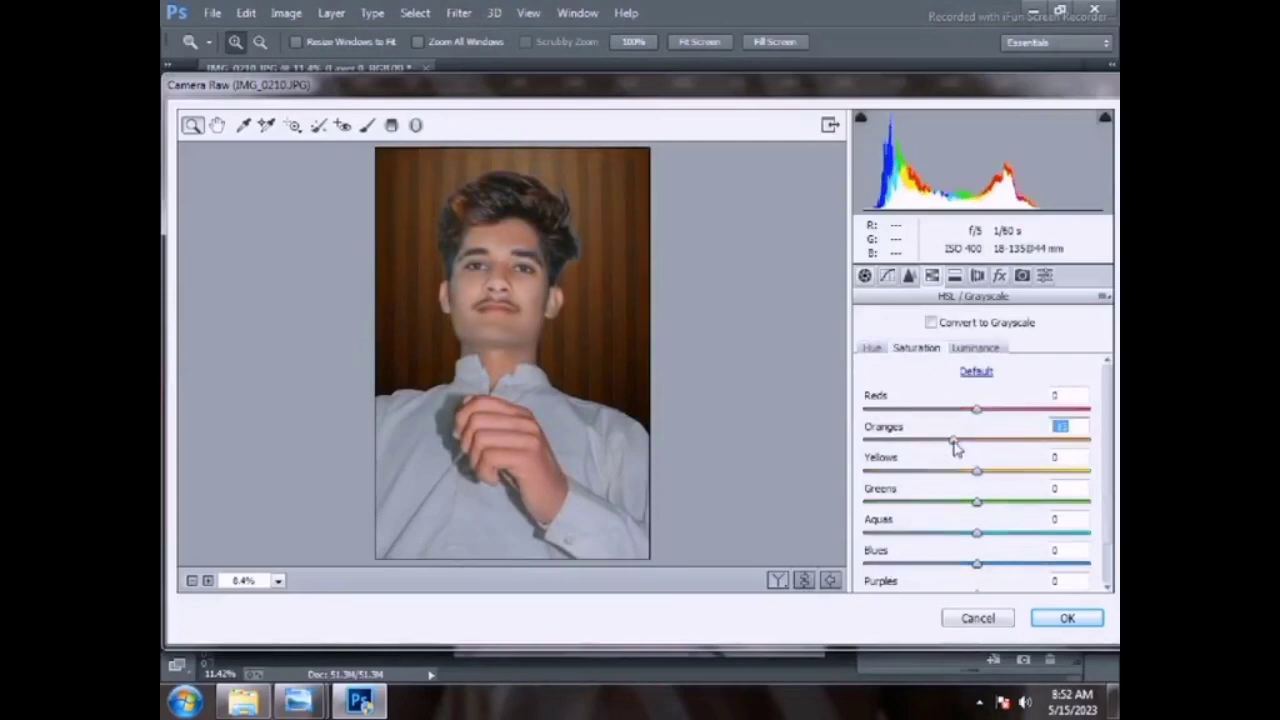
pyautogui.click(1037, 624)
# - Smooth both cheeks and the lower face with the Mixer Brush
pyautogui.click(646, 323)
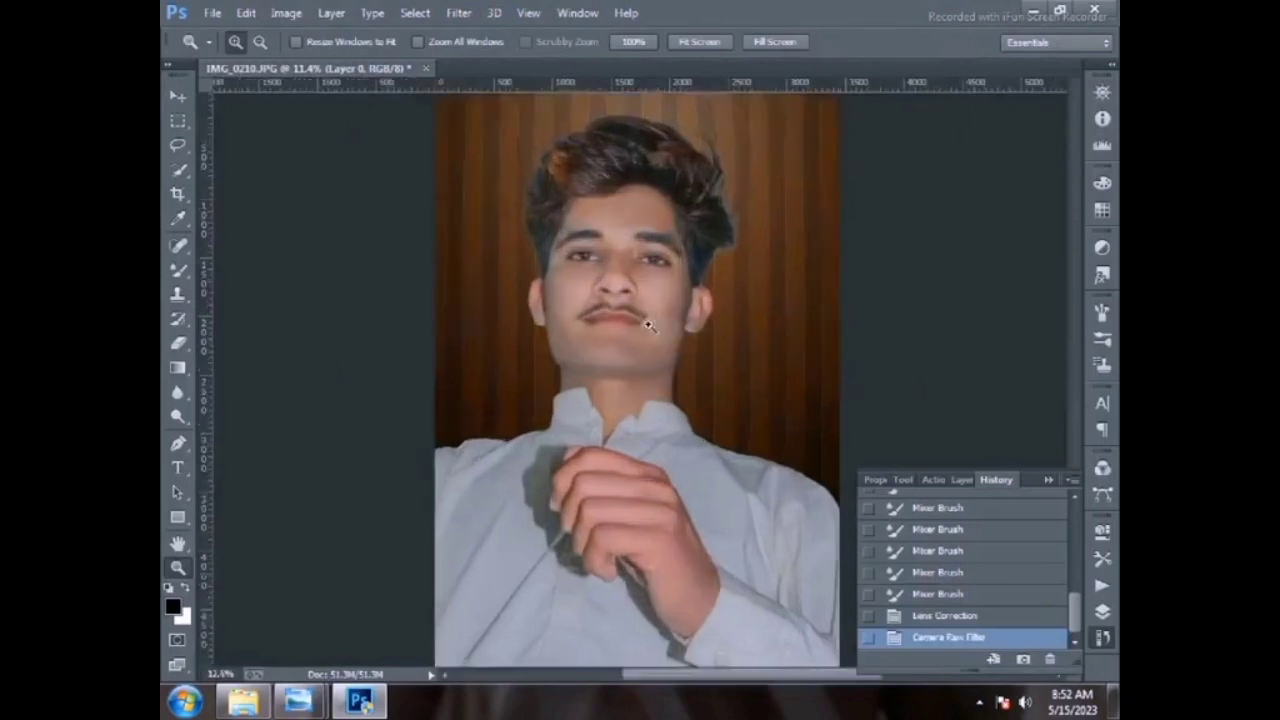
pyautogui.click(521, 352)
pyautogui.press('b')
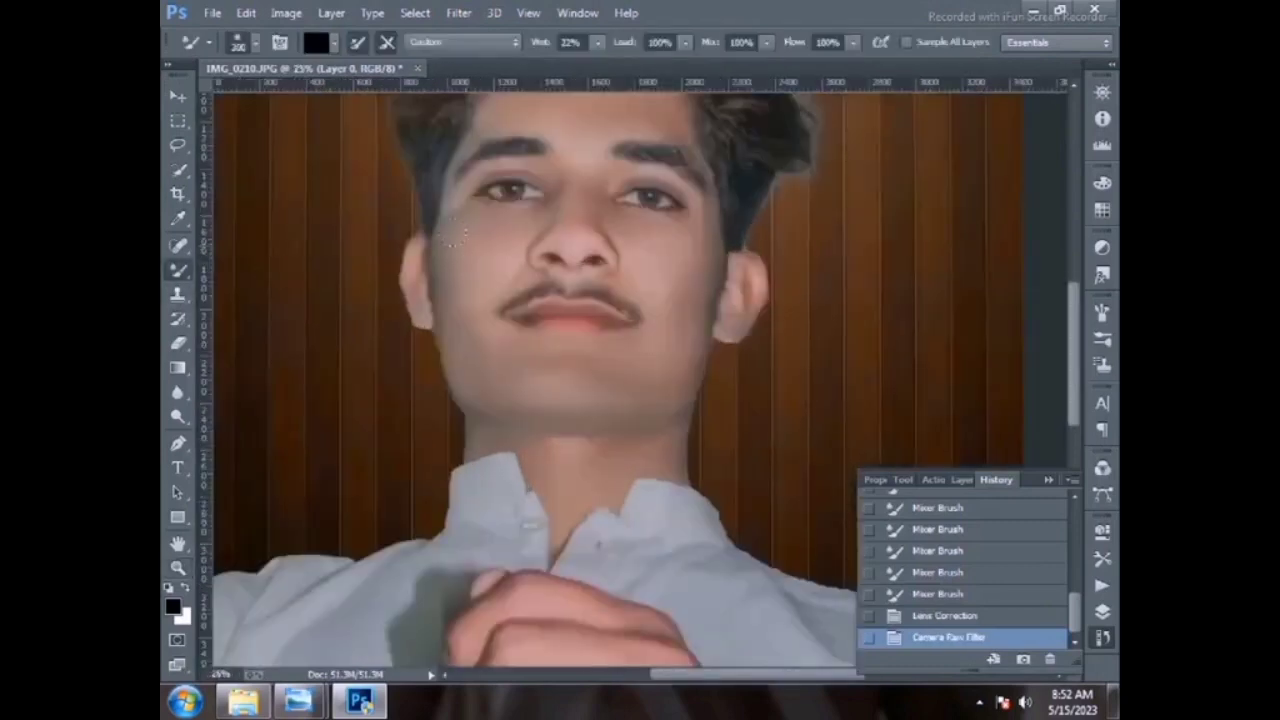
pyautogui.moveTo(455, 236)
pyautogui.mouseDown()
pyautogui.moveTo(487, 213)
pyautogui.moveTo(470, 238)
pyautogui.mouseUp()
pyautogui.moveTo(462, 245); pyautogui.dragTo(453, 322)
pyautogui.click(600, 358)
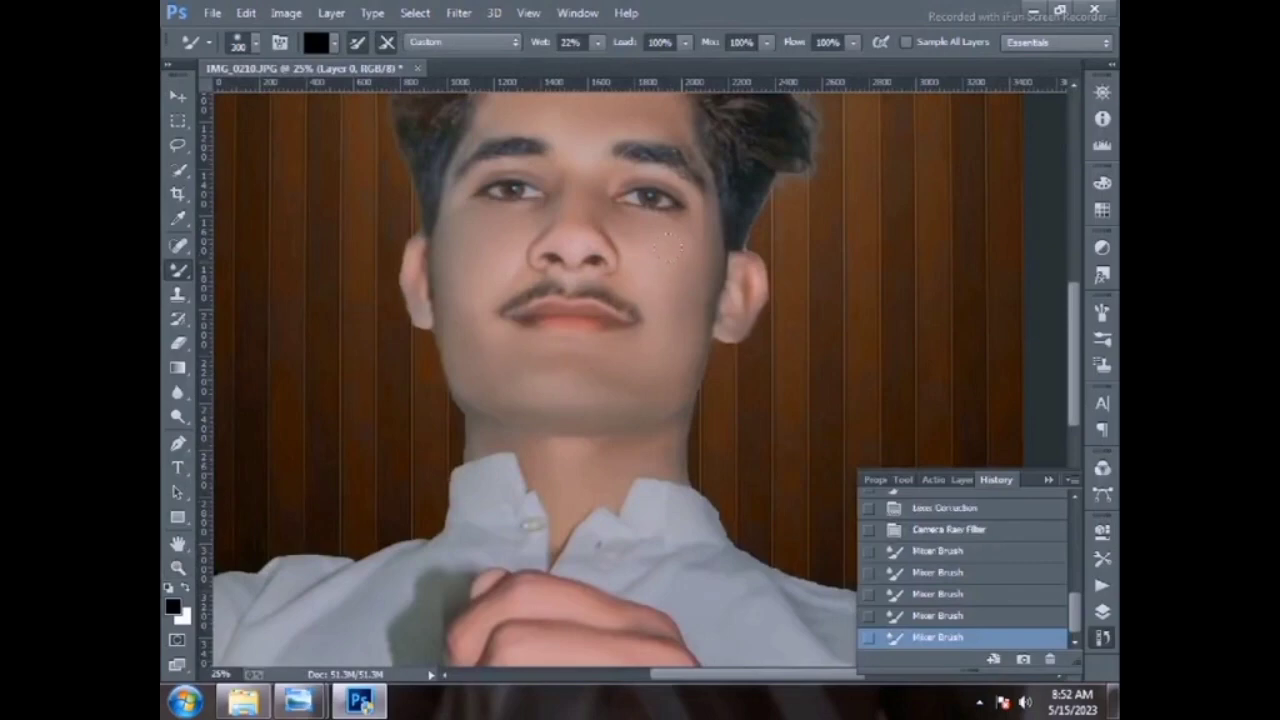
pyautogui.click(665, 320)
# - Reduce the Mixer Brush size to 150 and smooth the forehead near the temple on the photo's left side
pyautogui.scroll(3, 557, 241)
pyautogui.press('[')
pyautogui.press('[')
pyautogui.press('[')
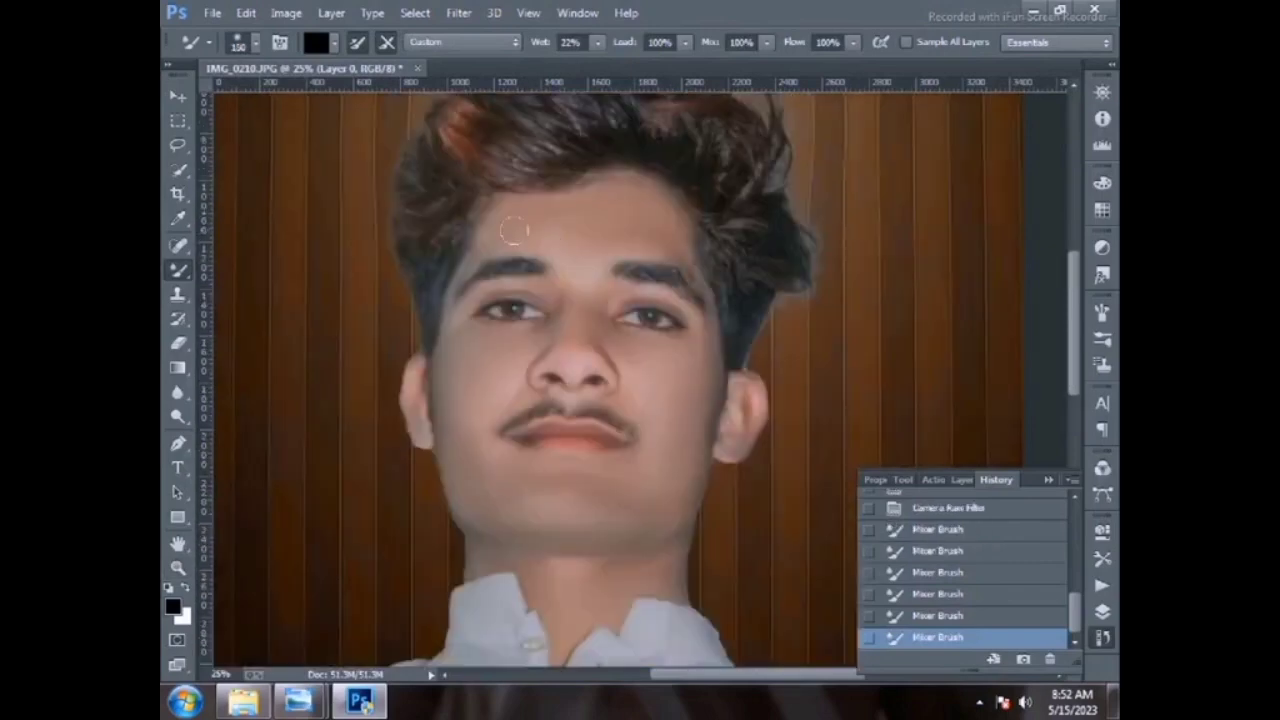
pyautogui.click(469, 261)
# - Refine the shape of the hair in the Liquify filter with a size 500 brush and apply it
pyautogui.click(458, 13)
pyautogui.click(491, 149)
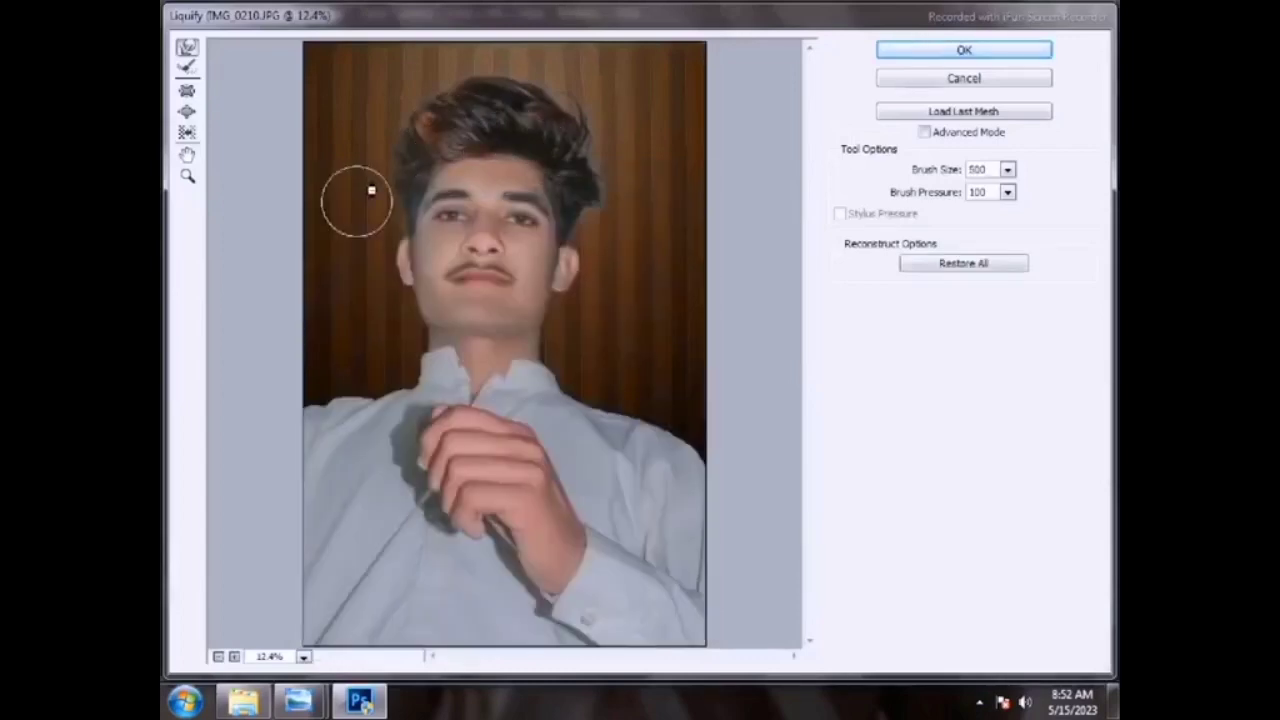
pyautogui.press('Return')
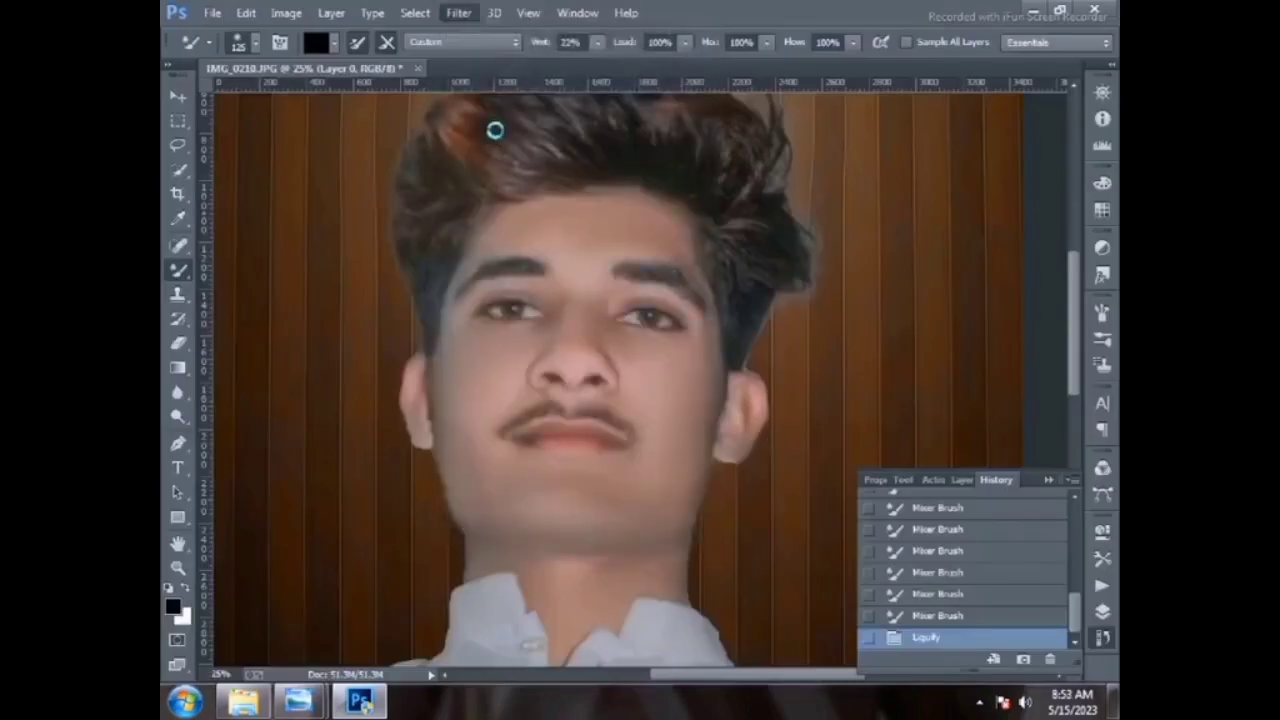
# - Open the Camera Raw Filter and preview the saved presets numbered 1 and 10 through 15 on the portrait
pyautogui.hotkey('ctrl', 'shift', 'a')
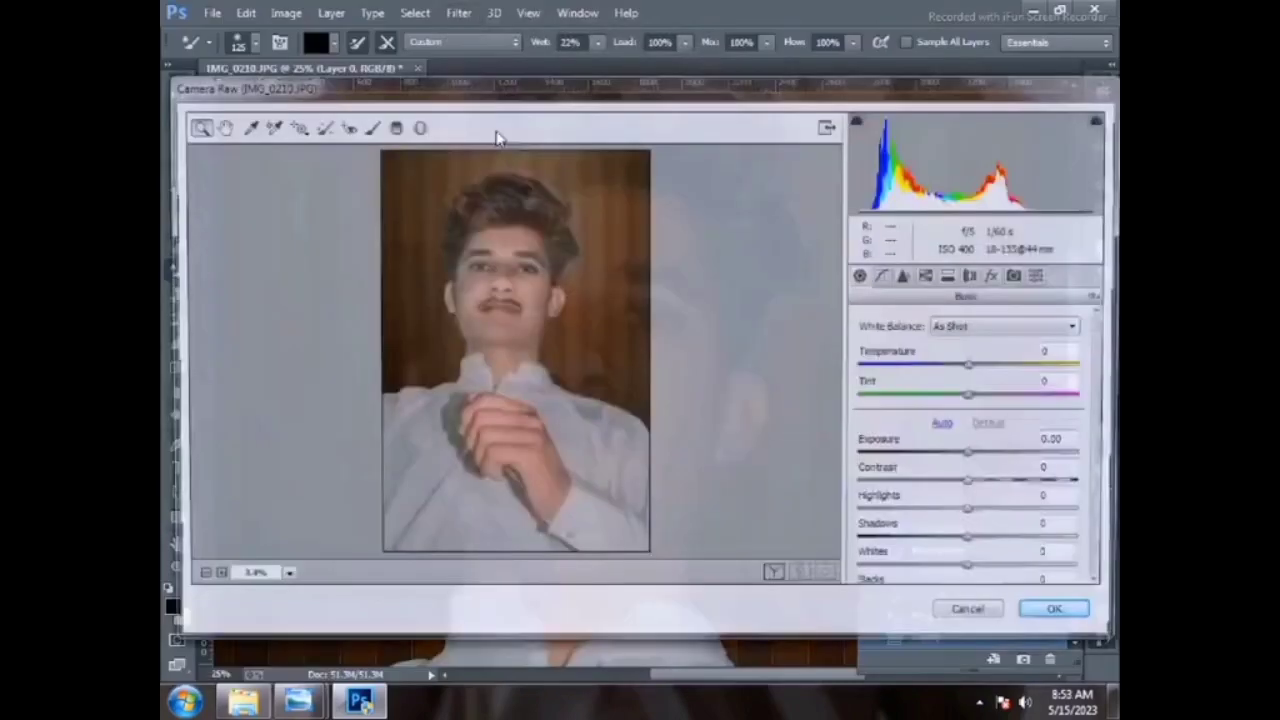
pyautogui.click(1044, 275)
pyautogui.click(912, 313)
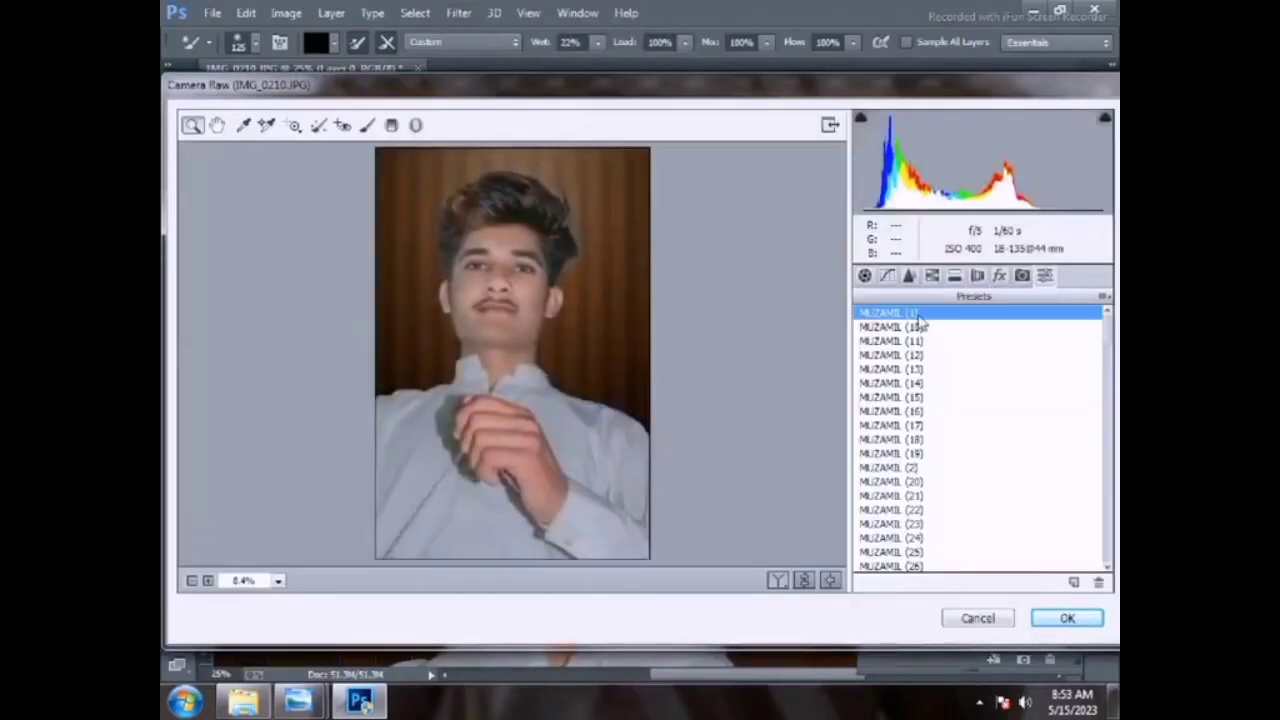
pyautogui.click(912, 327)
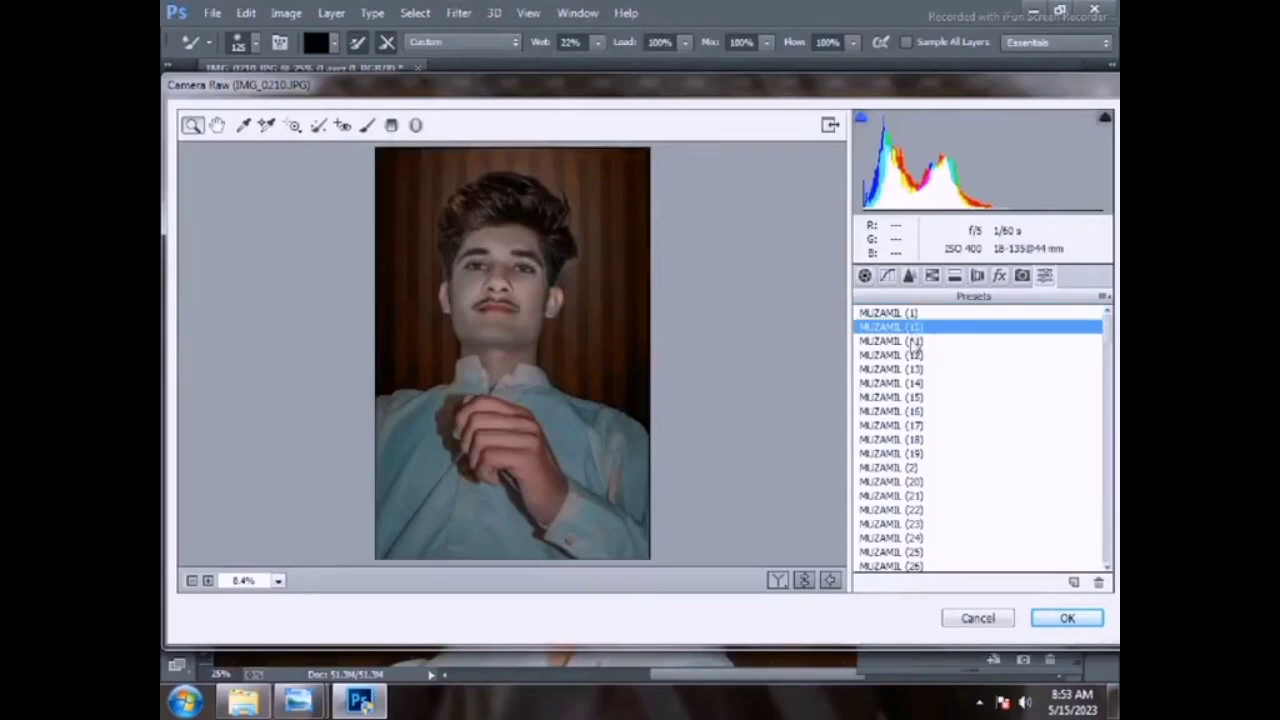
pyautogui.click(912, 341)
pyautogui.click(912, 355)
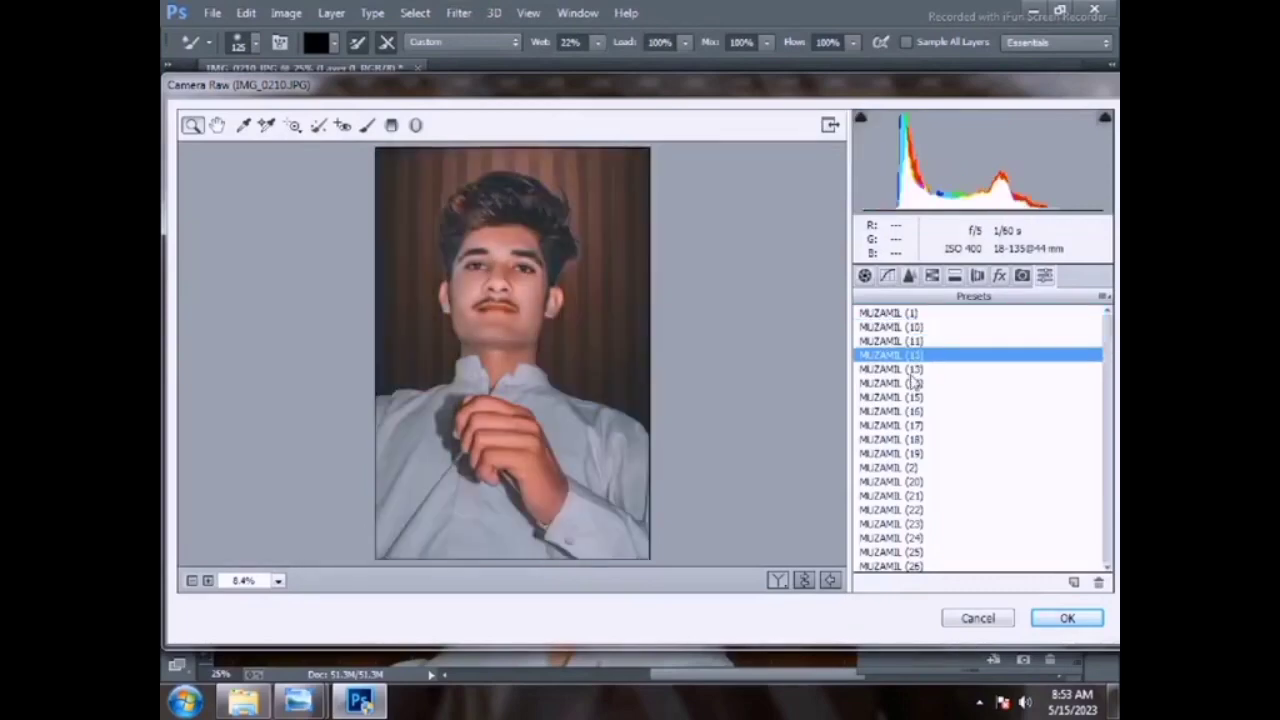
pyautogui.click(913, 376)
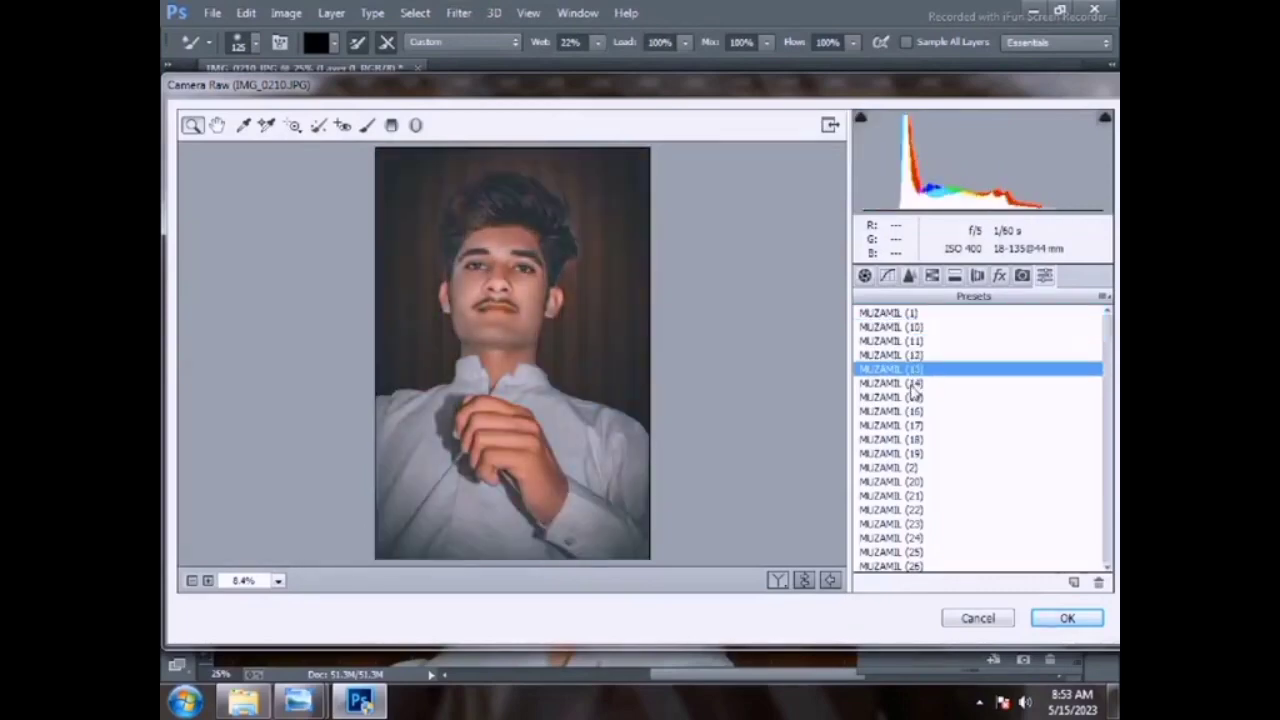
pyautogui.click(913, 384)
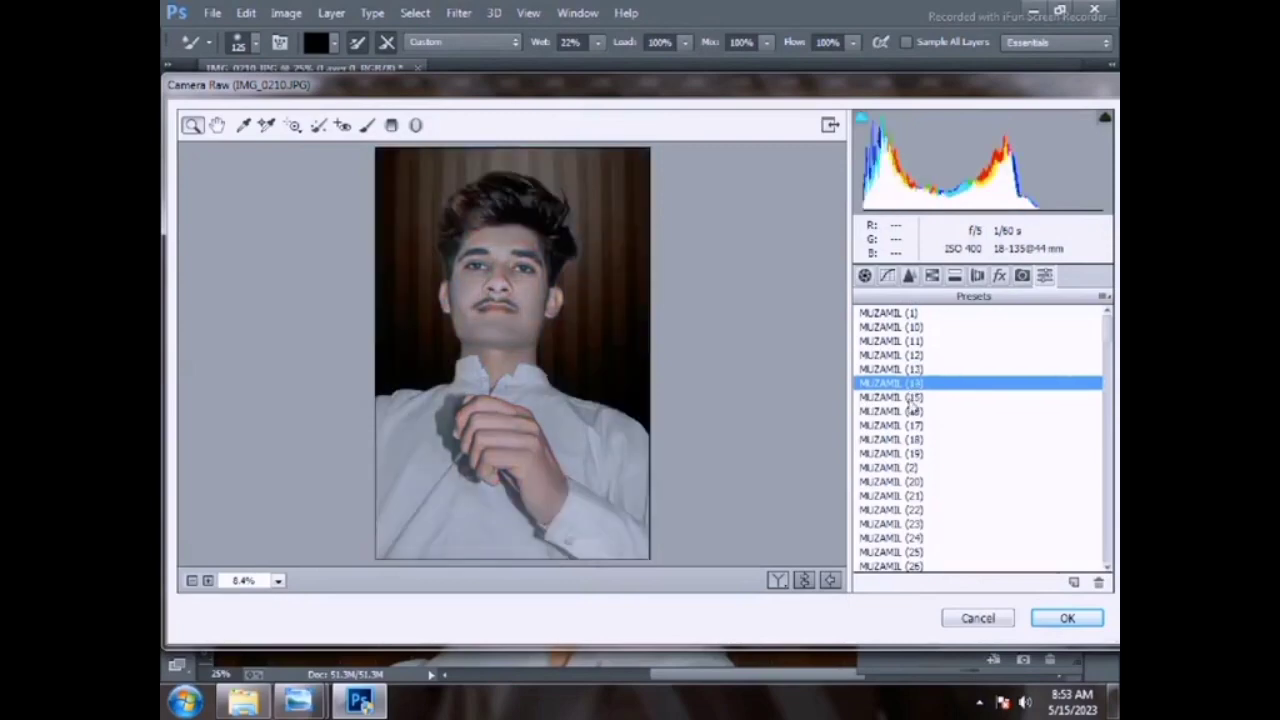
pyautogui.click(913, 397)
# - Preview the saved Camera Raw presets numbered 16 through 19, 2, 20 and 21
pyautogui.scroll(-2, 913, 381)
pyautogui.click(905, 328)
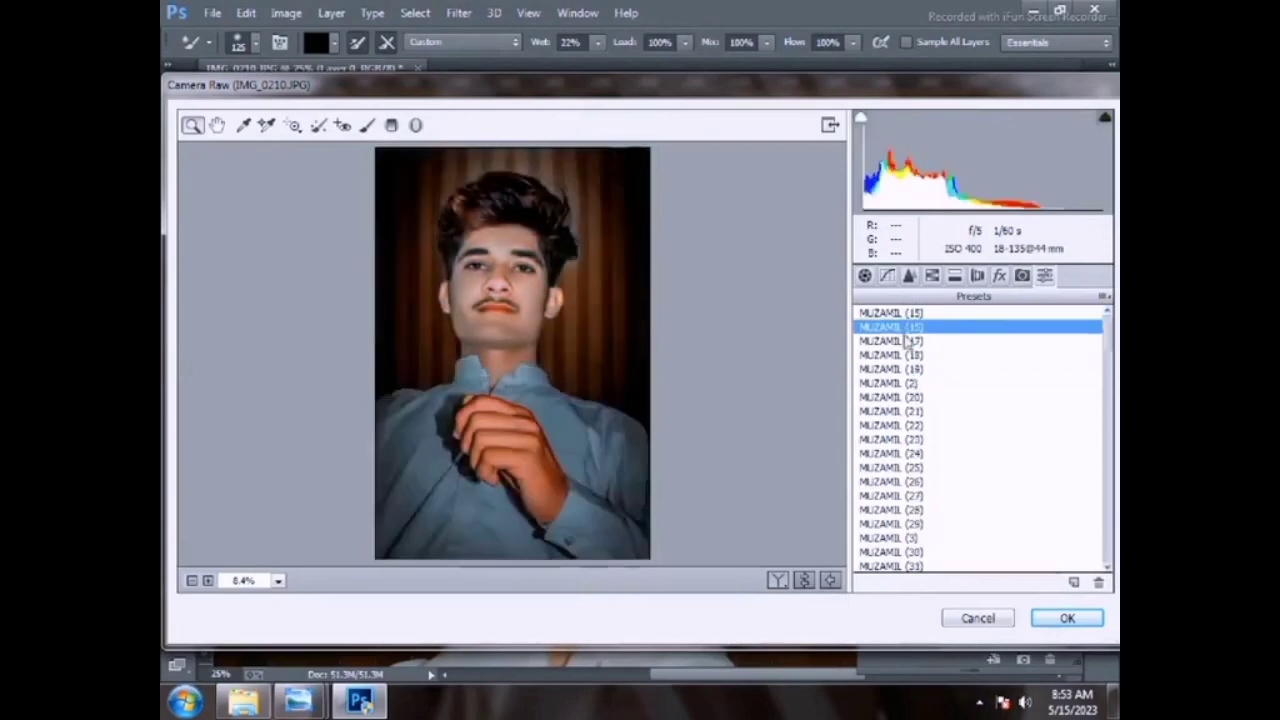
pyautogui.click(910, 341)
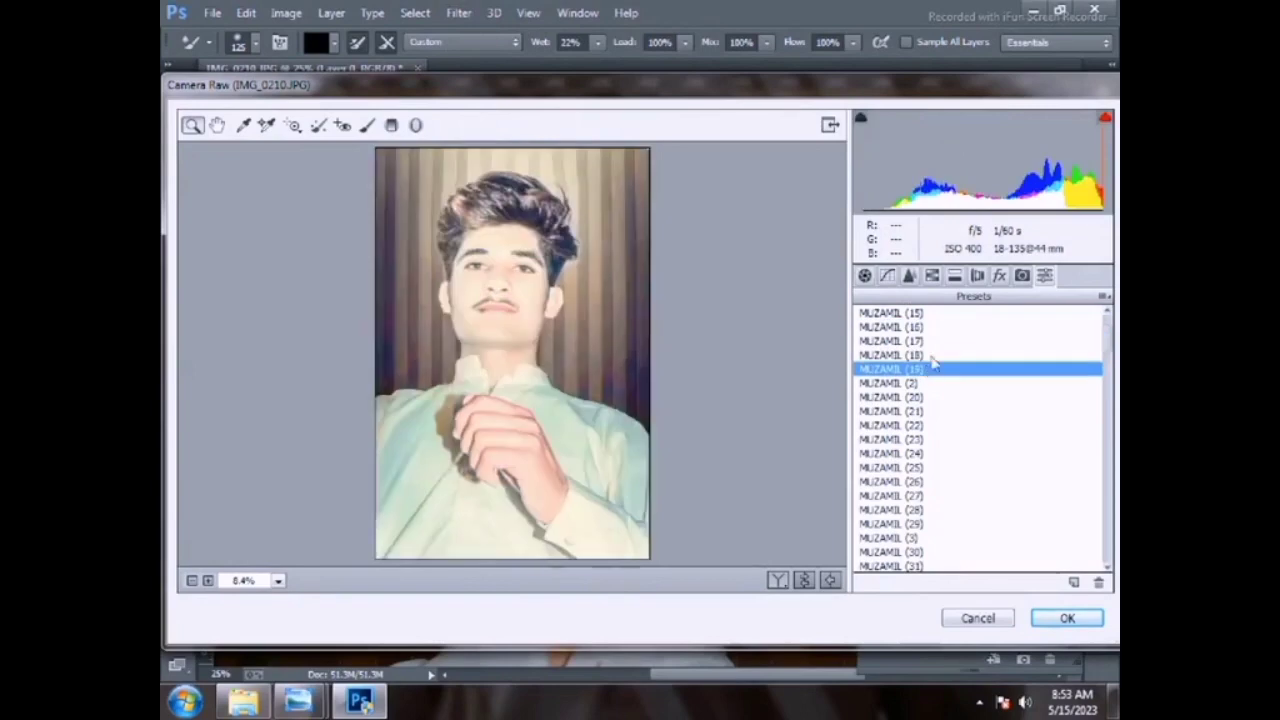
pyautogui.click(922, 356)
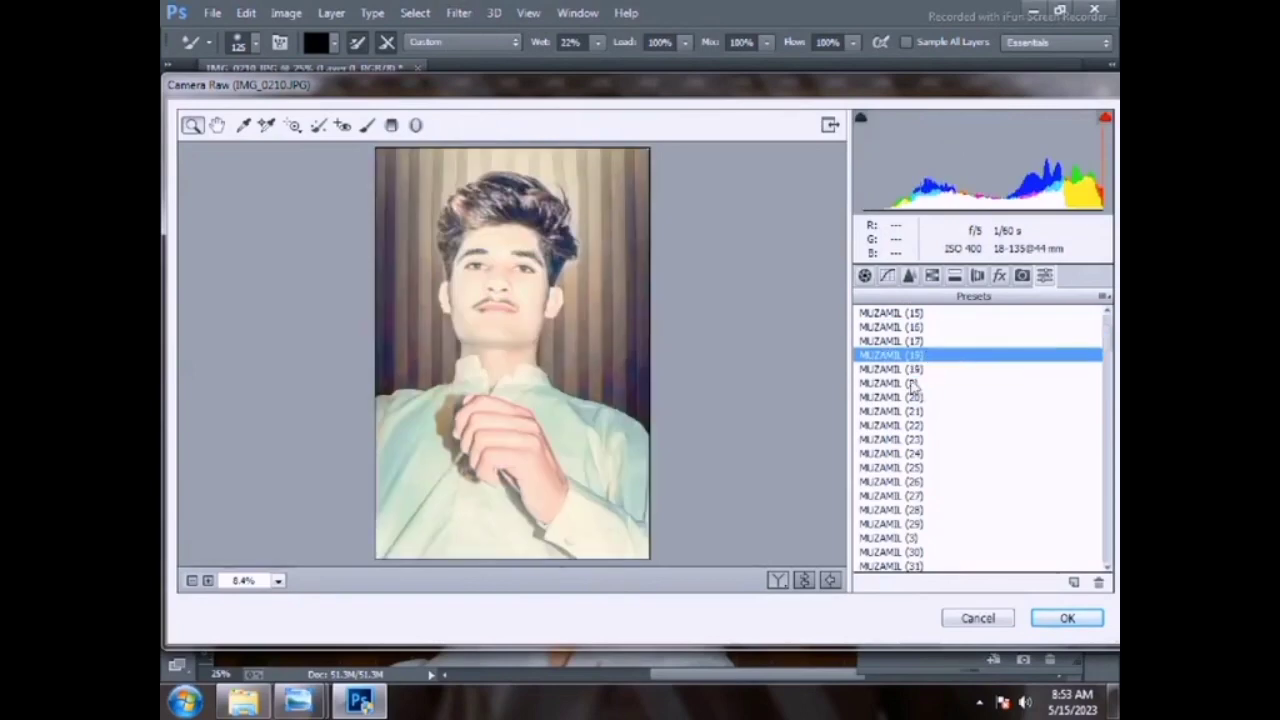
pyautogui.click(912, 384)
pyautogui.click(910, 398)
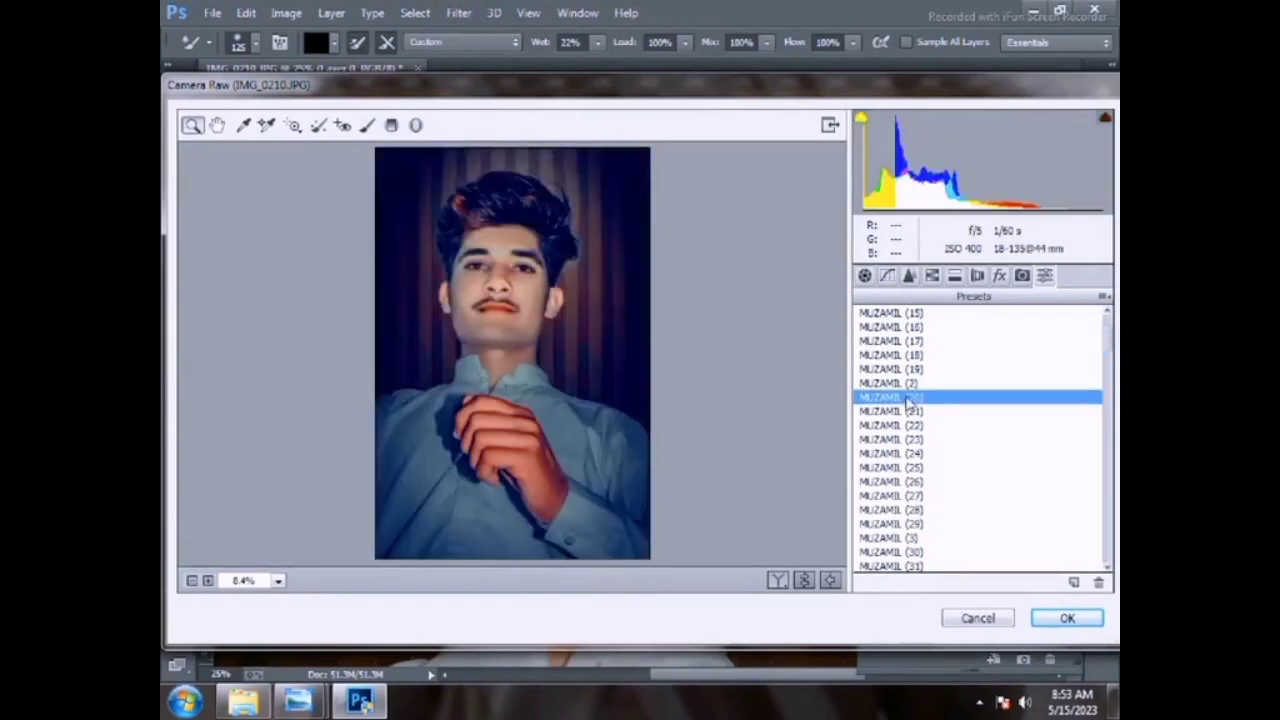
pyautogui.click(908, 413)
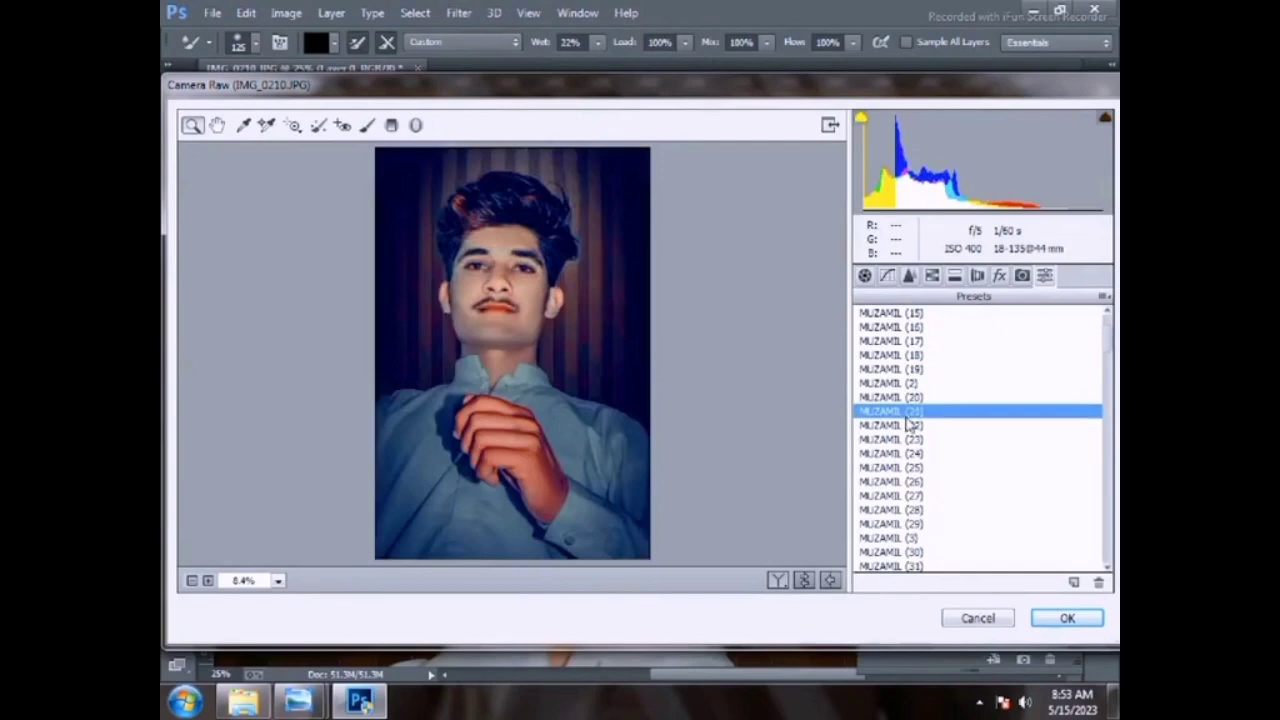
# - Compare the looks of the saved Camera Raw presets numbered 22 through 24, 26 through 29, and 3
pyautogui.click(908, 426)
pyautogui.click(910, 439)
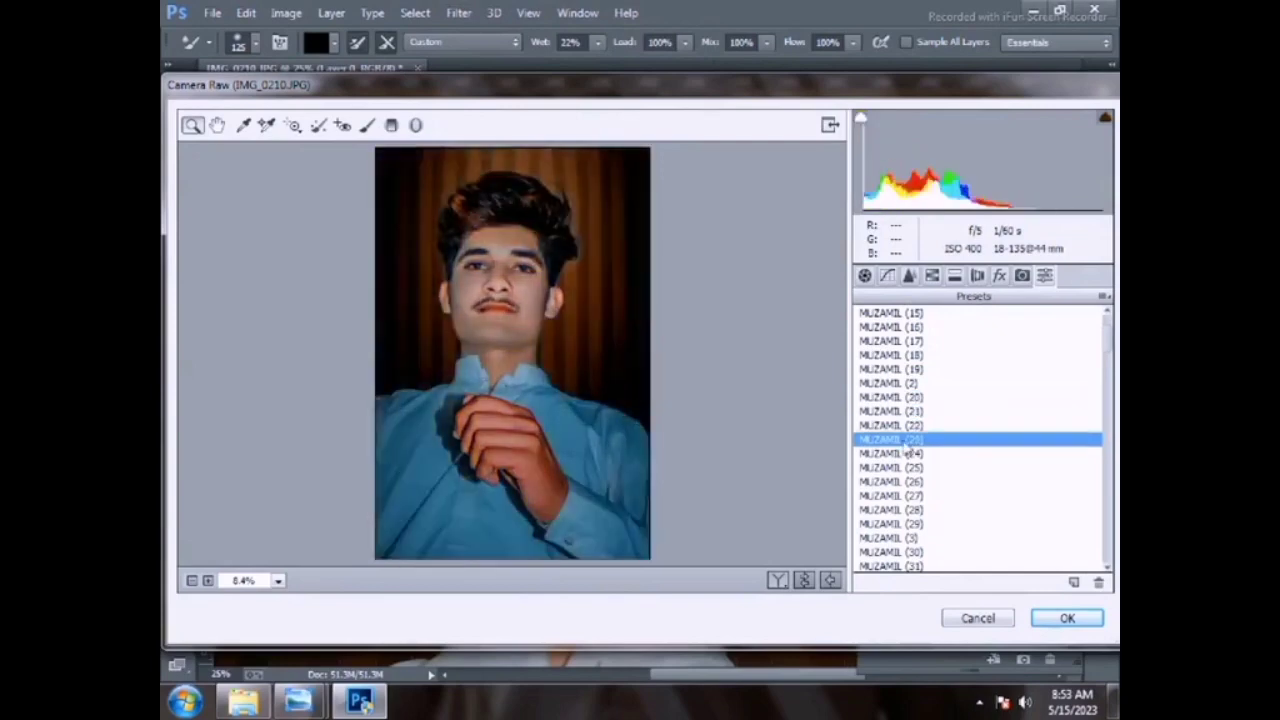
pyautogui.click(910, 453)
pyautogui.click(912, 481)
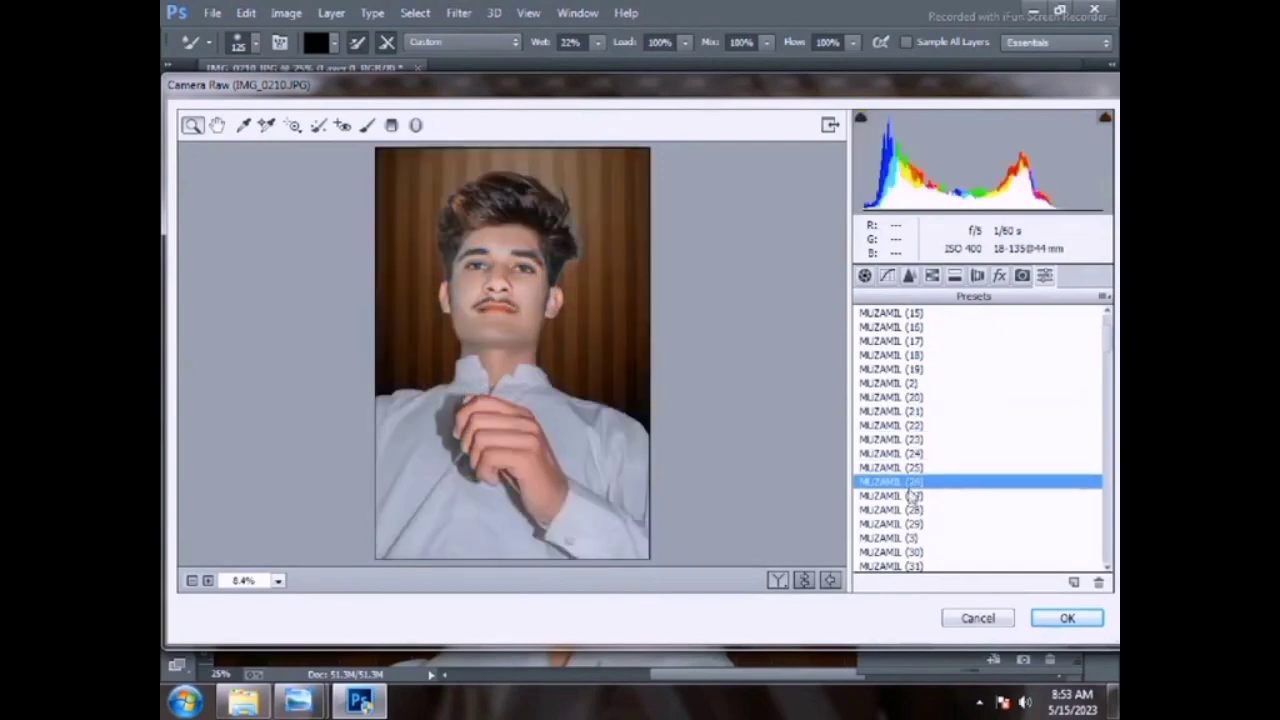
pyautogui.click(912, 495)
pyautogui.scroll(-4, 912, 495)
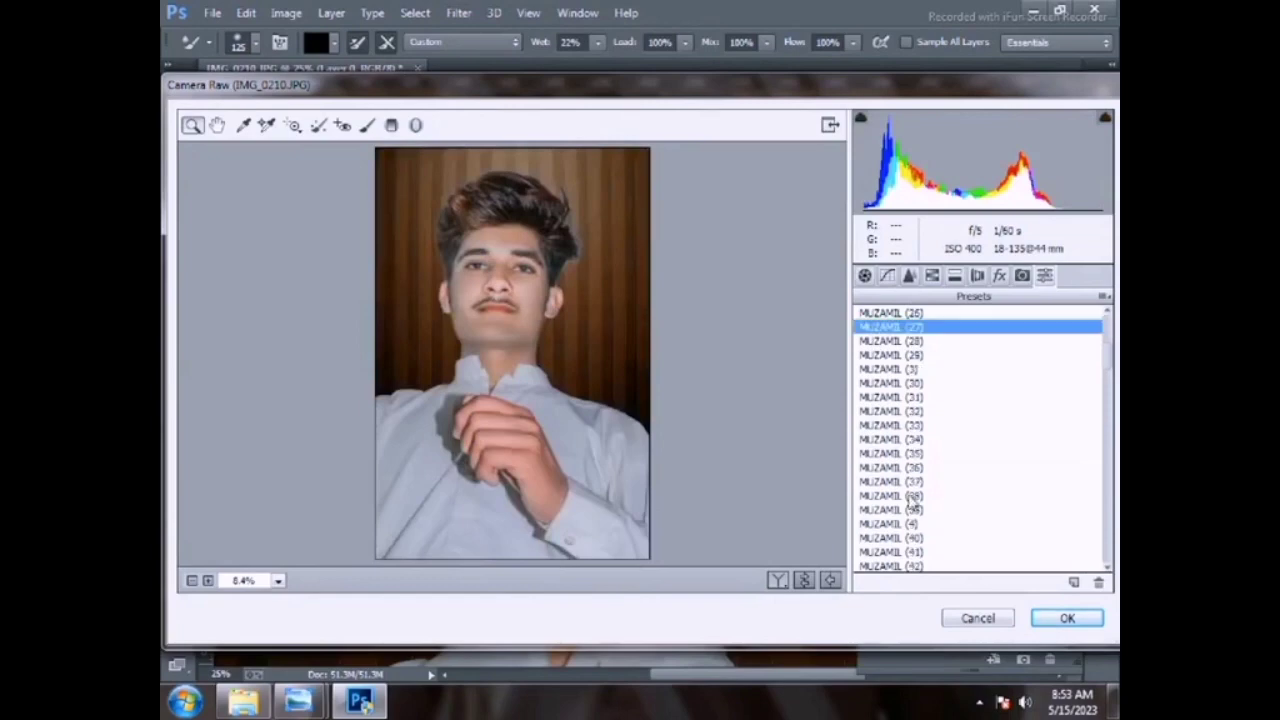
pyautogui.click(900, 344)
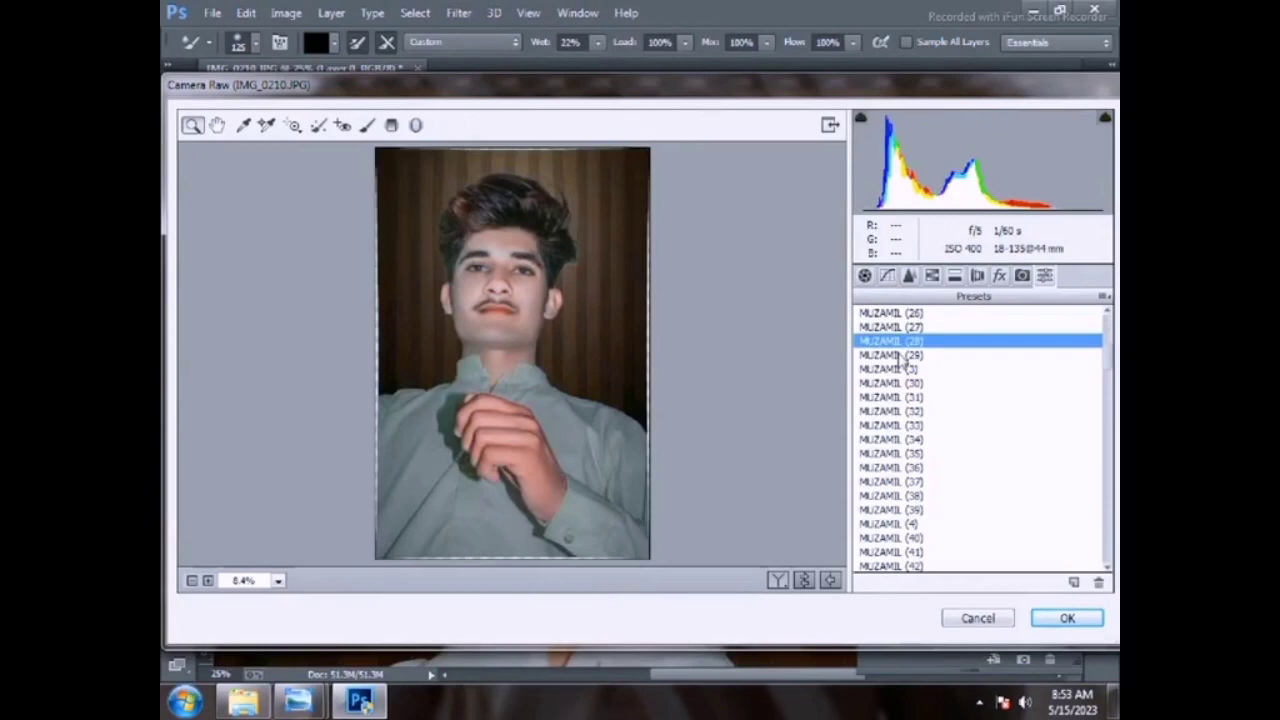
pyautogui.click(895, 355)
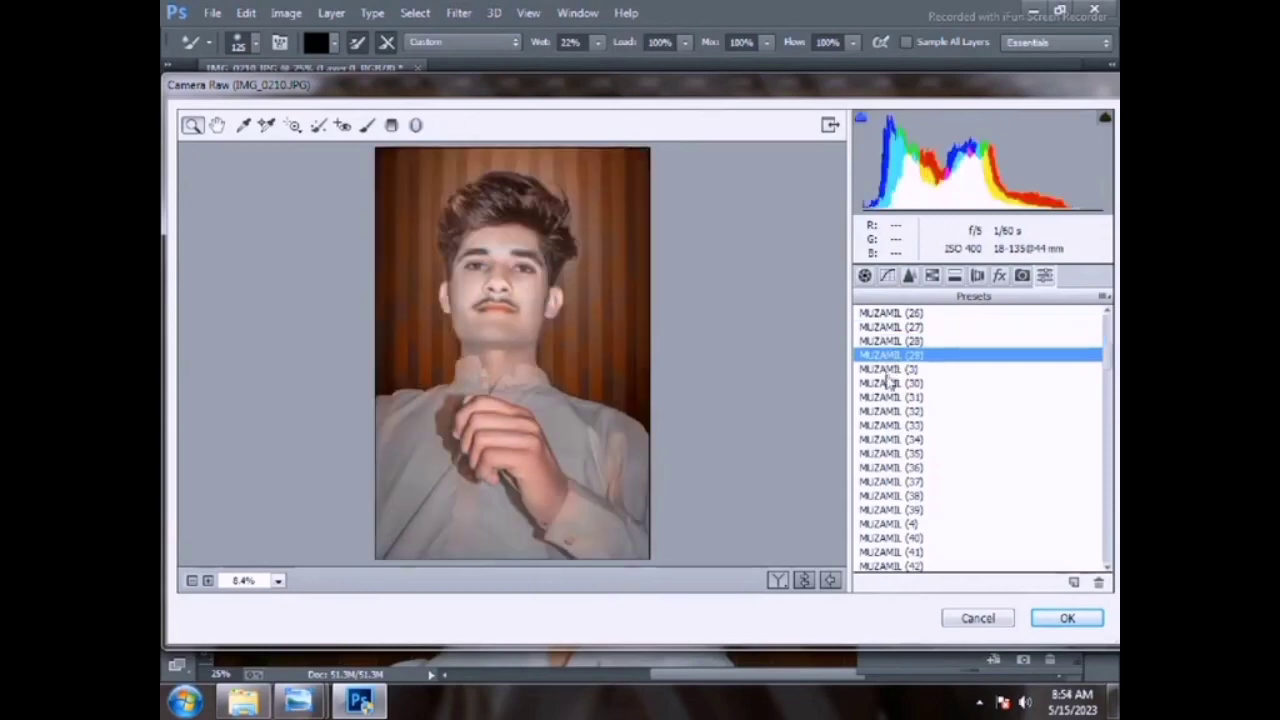
pyautogui.click(889, 369)
# - Preview the second series of saved Camera Raw presets on the portrait, trying numbers 1, 10 through 16, and 18
pyautogui.scroll(-13, 895, 385)
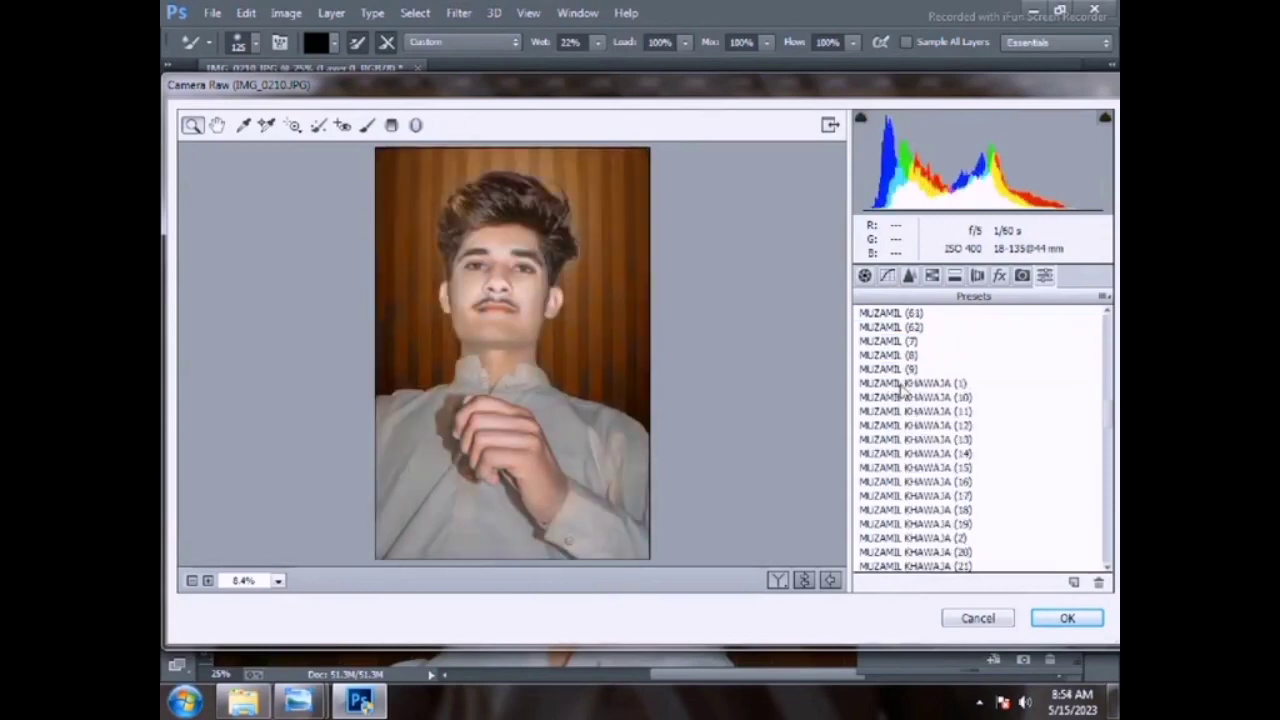
pyautogui.click(900, 386)
pyautogui.click(903, 399)
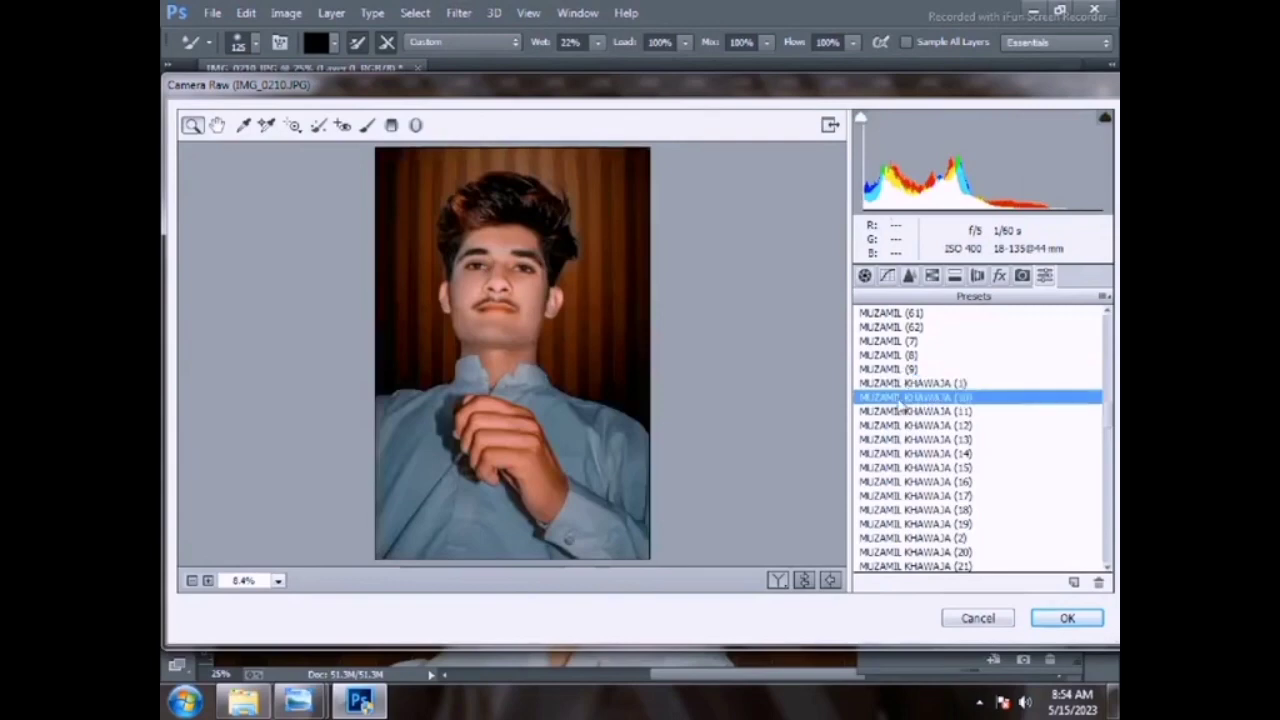
pyautogui.click(900, 412)
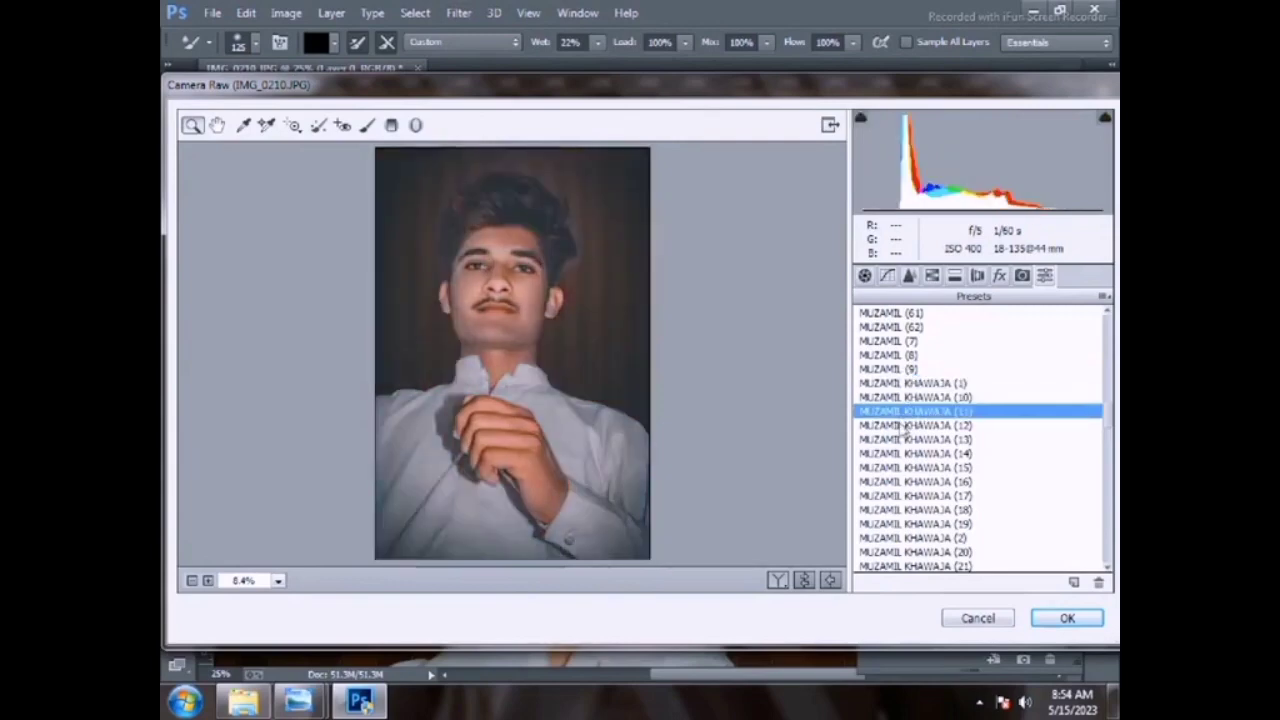
pyautogui.click(900, 425)
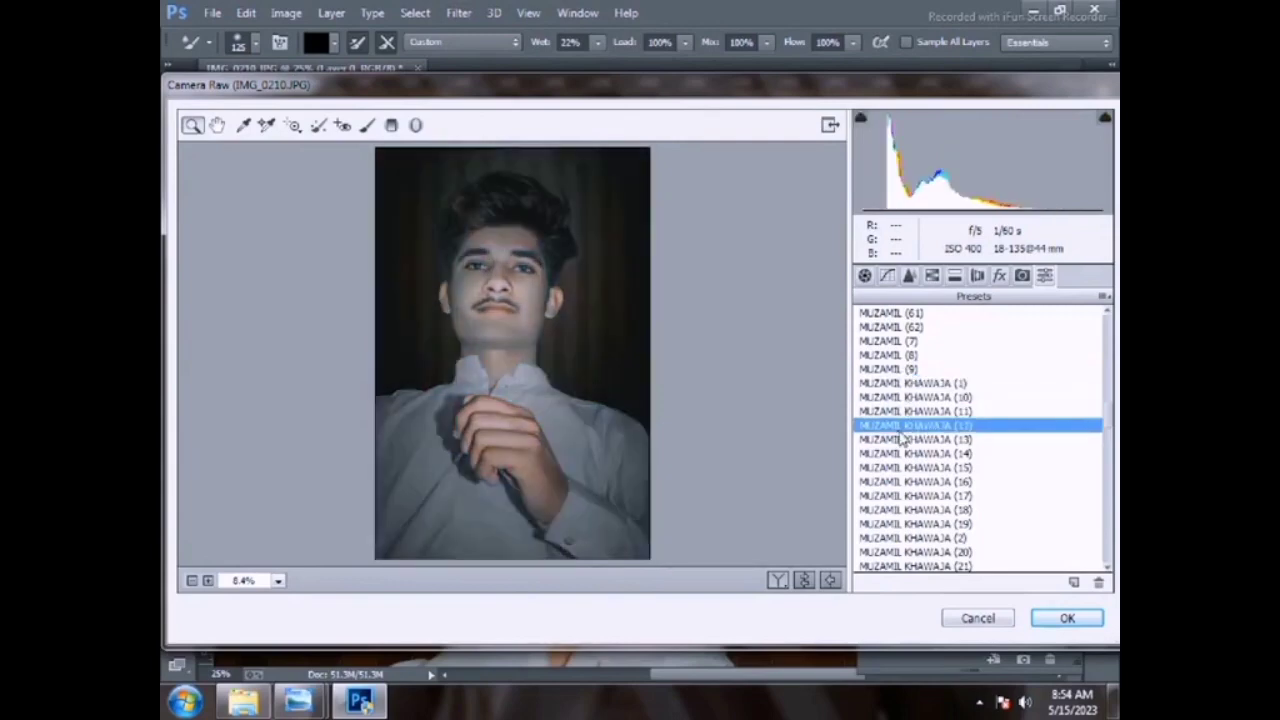
pyautogui.click(902, 440)
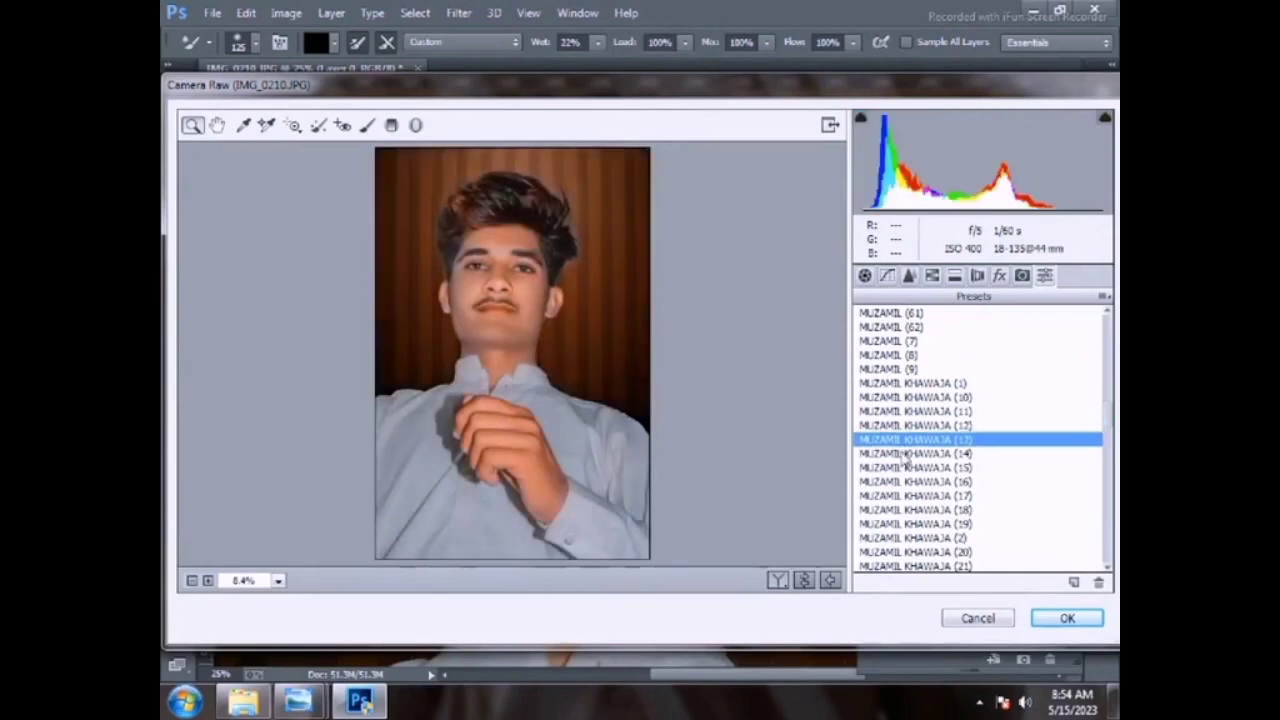
pyautogui.click(905, 455)
pyautogui.click(905, 468)
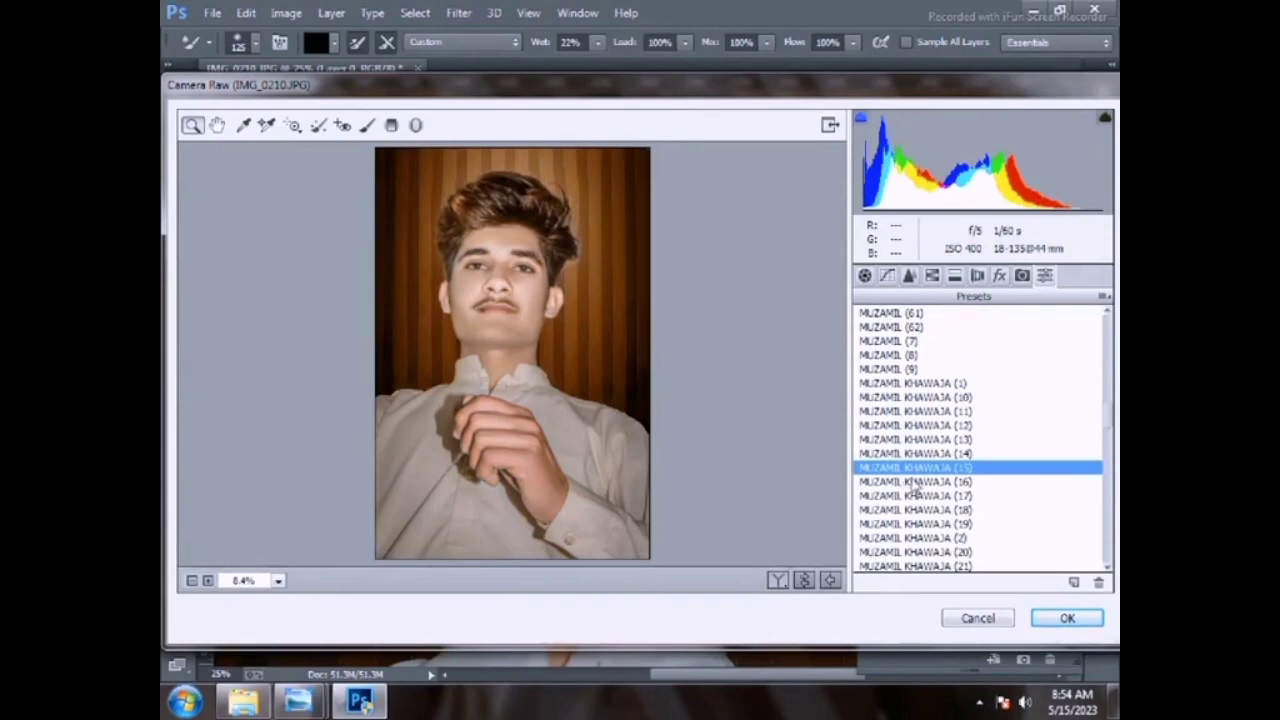
pyautogui.click(912, 484)
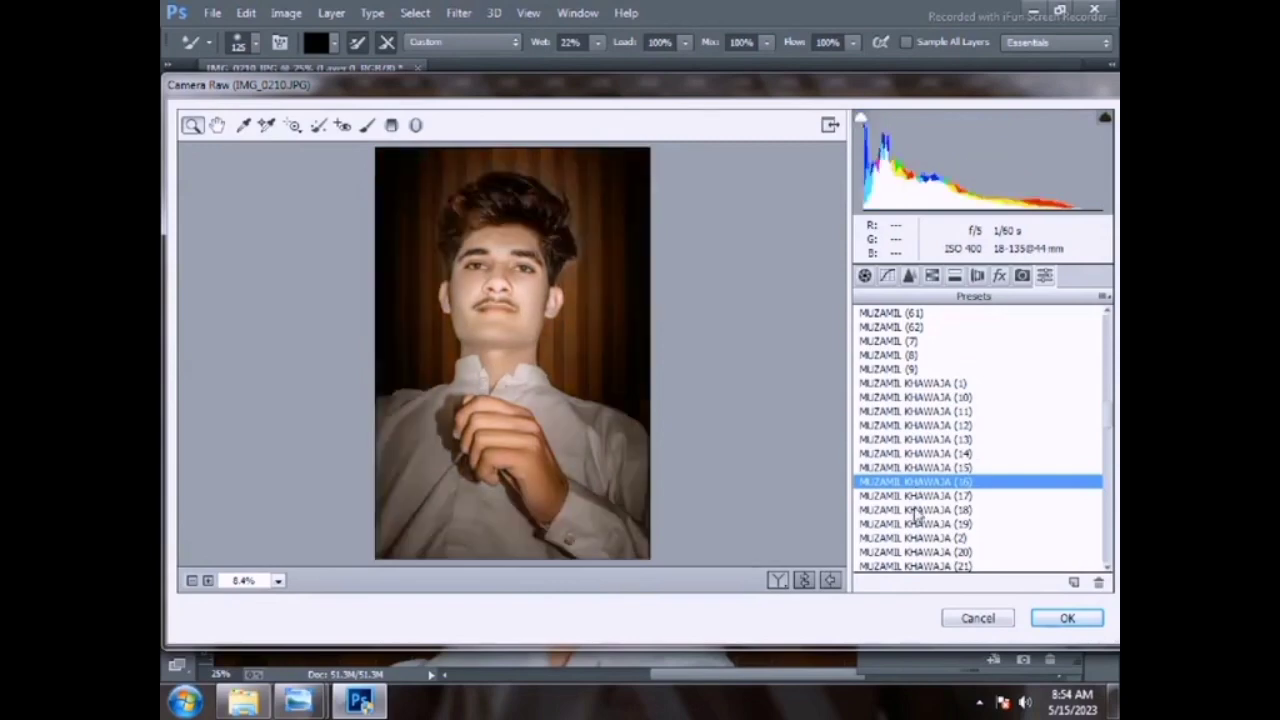
pyautogui.click(916, 508)
# - Preview presets 19 through 22, 24 and 25 of the second Camera Raw preset series
pyautogui.scroll(-4, 930, 450)
pyautogui.click(935, 356)
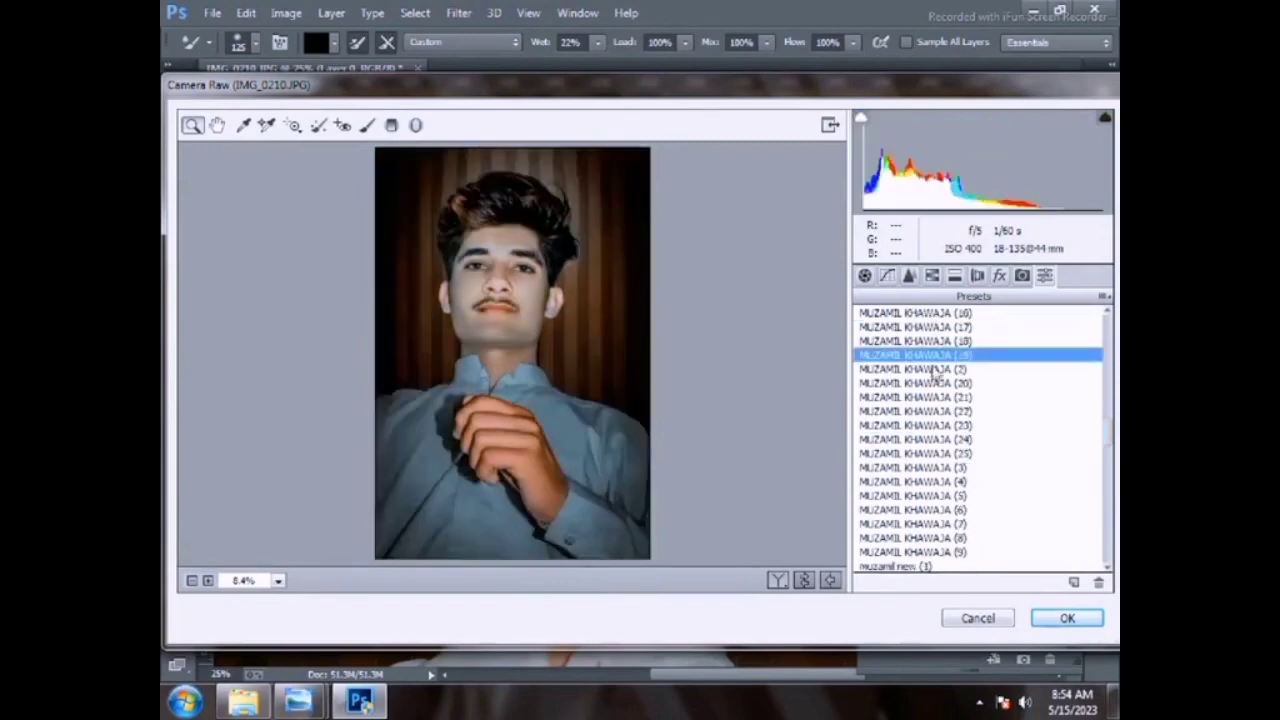
pyautogui.click(936, 384)
pyautogui.click(936, 398)
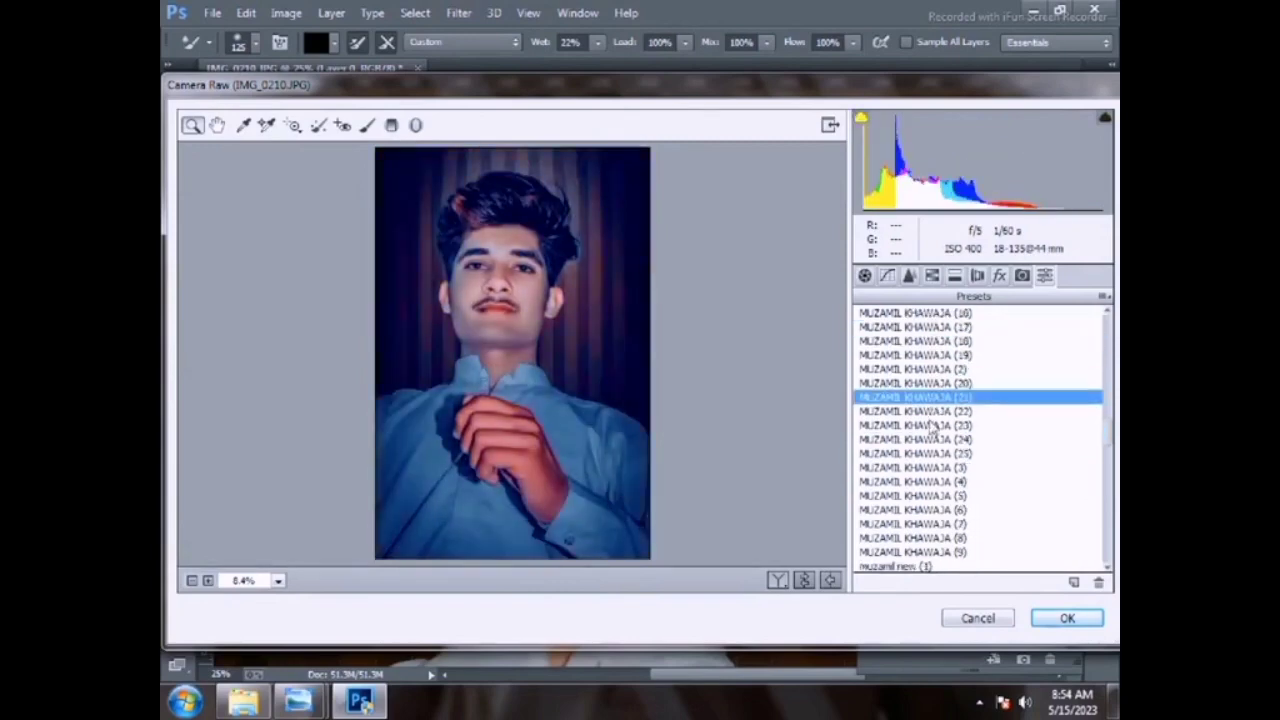
pyautogui.click(923, 412)
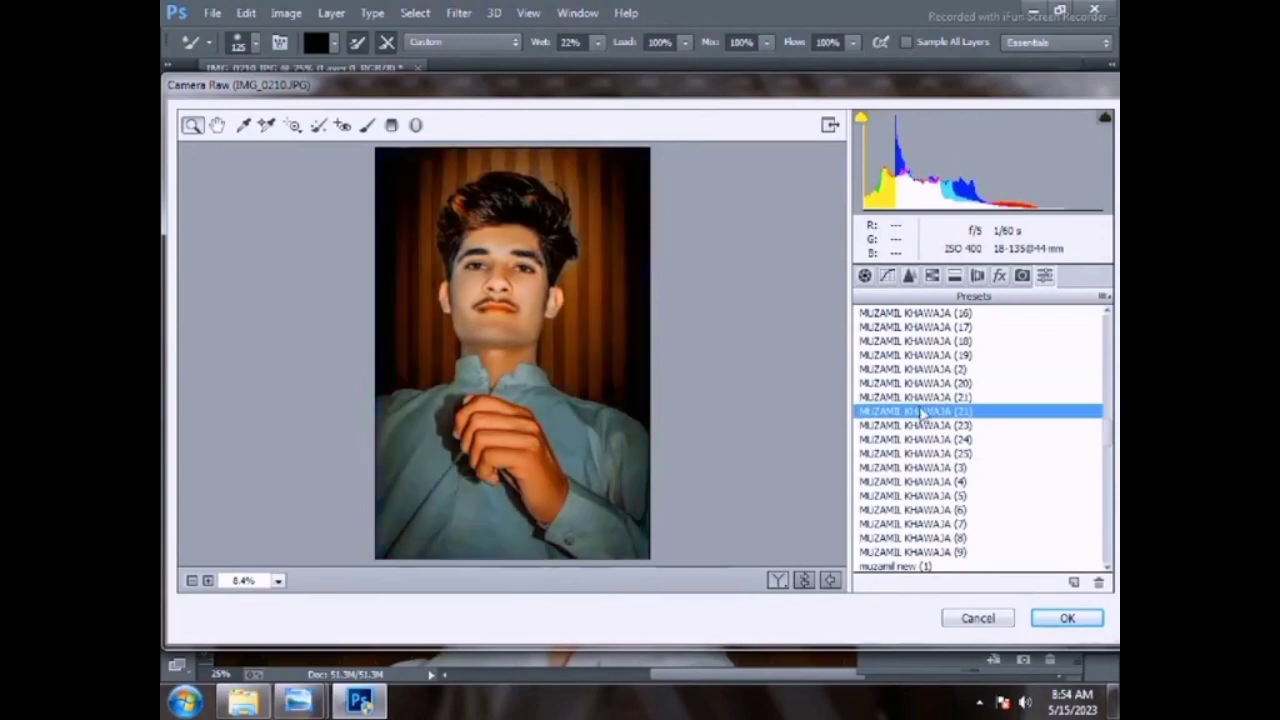
pyautogui.click(920, 440)
pyautogui.click(915, 455)
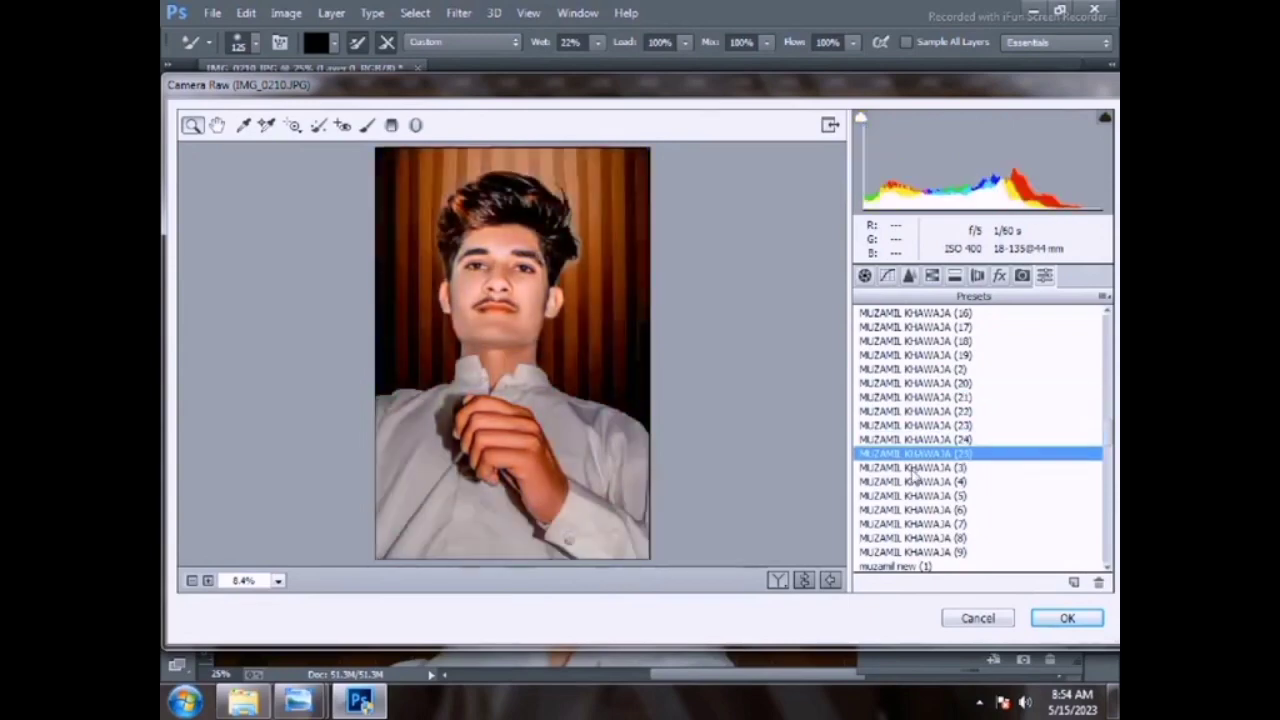
# - Preview presets 3 through 9 of the second Camera Raw preset series on the portrait
pyautogui.click(917, 468)
pyautogui.click(927, 484)
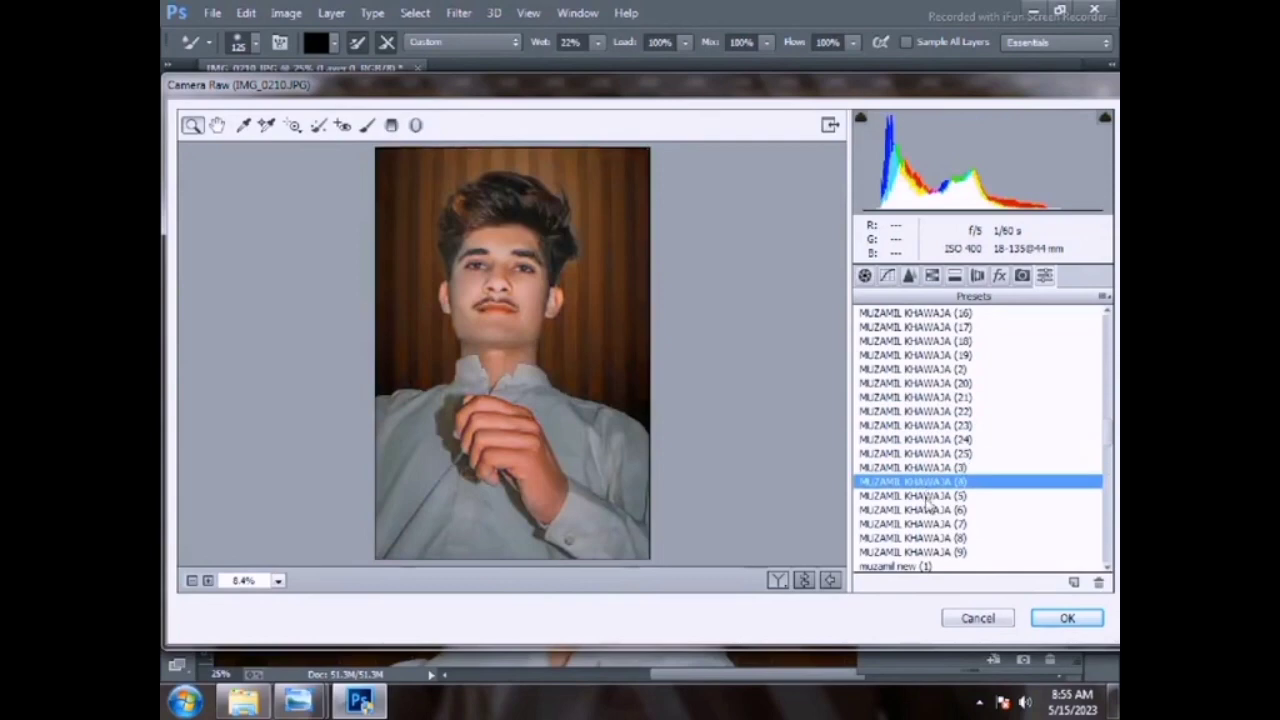
pyautogui.click(928, 496)
pyautogui.scroll(-6, 930, 500)
pyautogui.scroll(4, 935, 445)
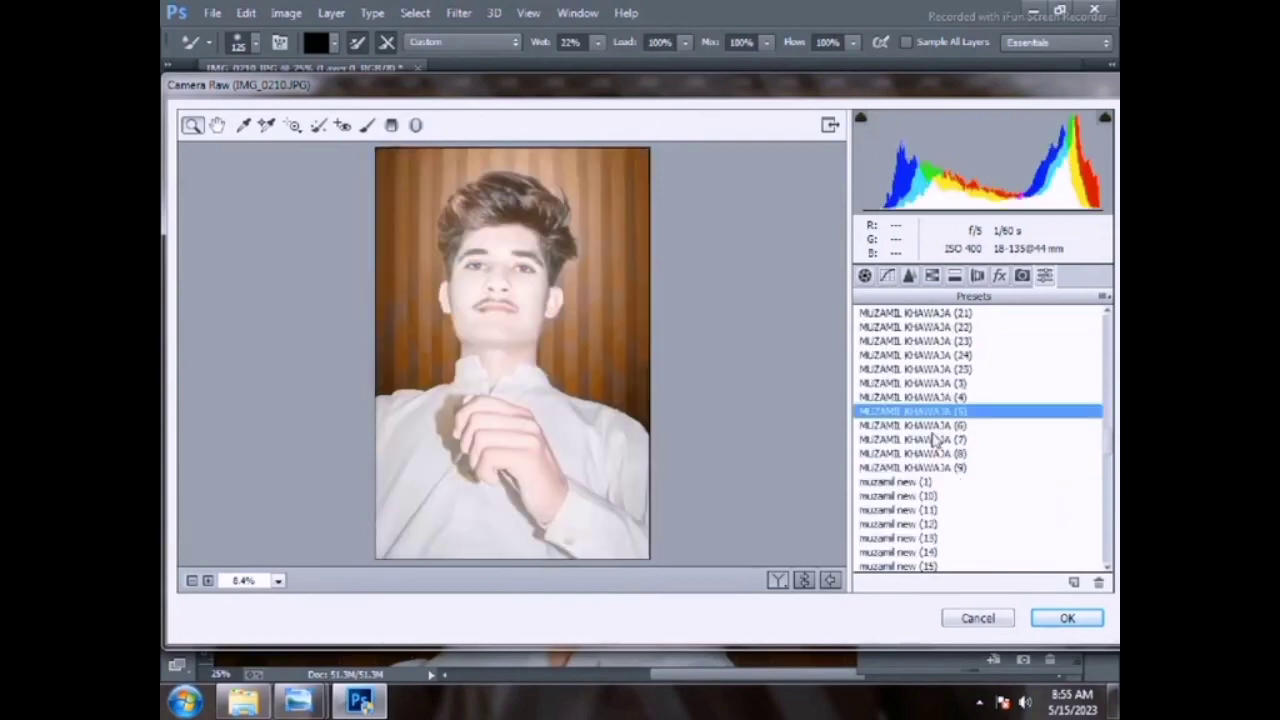
pyautogui.click(930, 428)
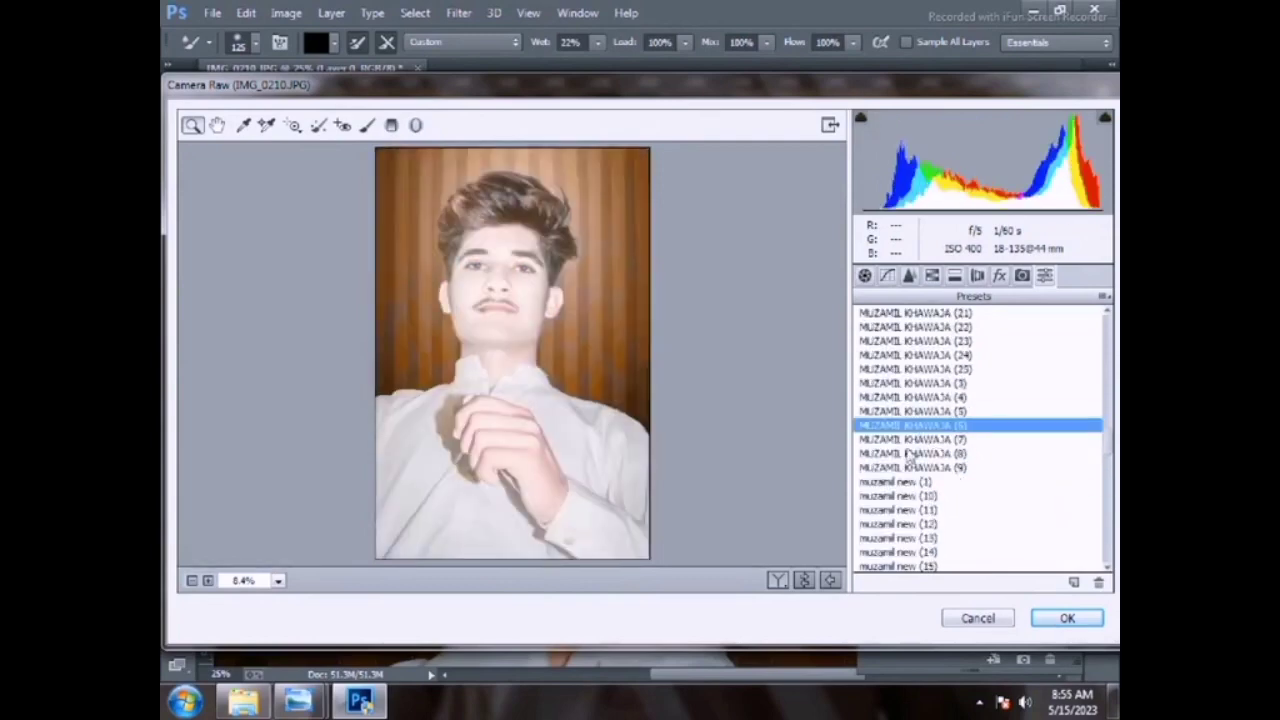
pyautogui.click(914, 440)
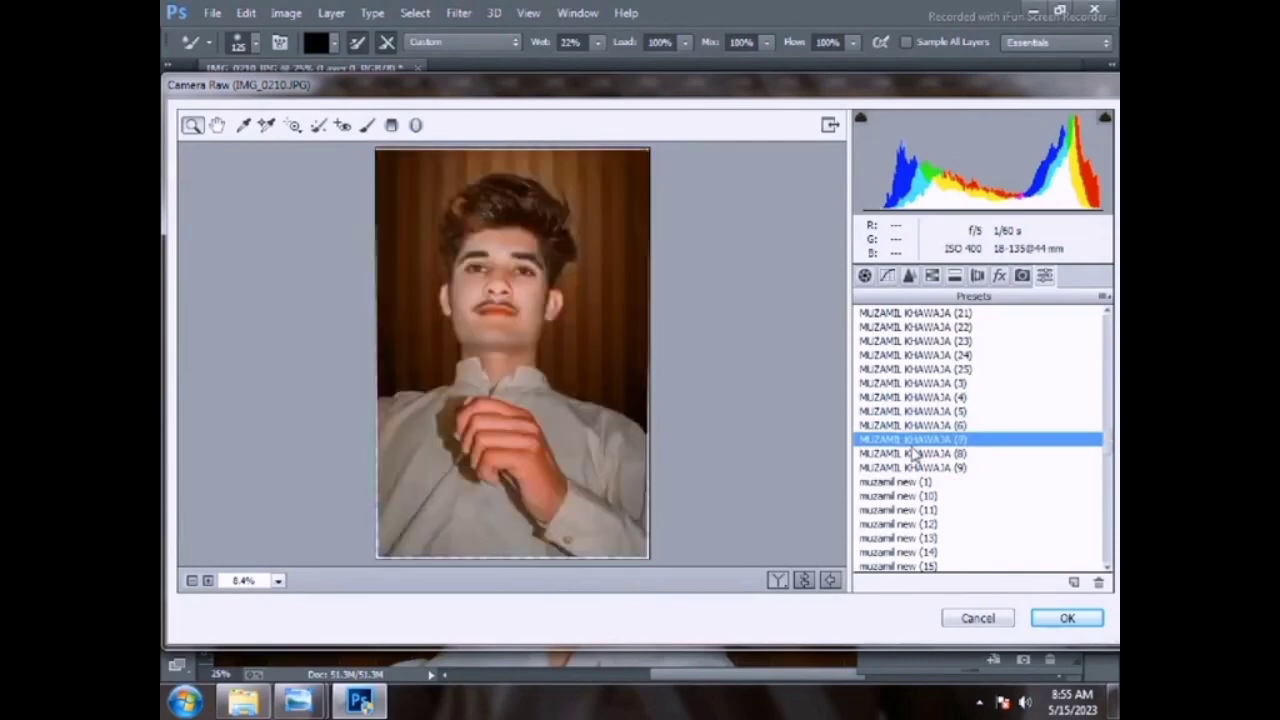
pyautogui.click(914, 455)
pyautogui.click(910, 468)
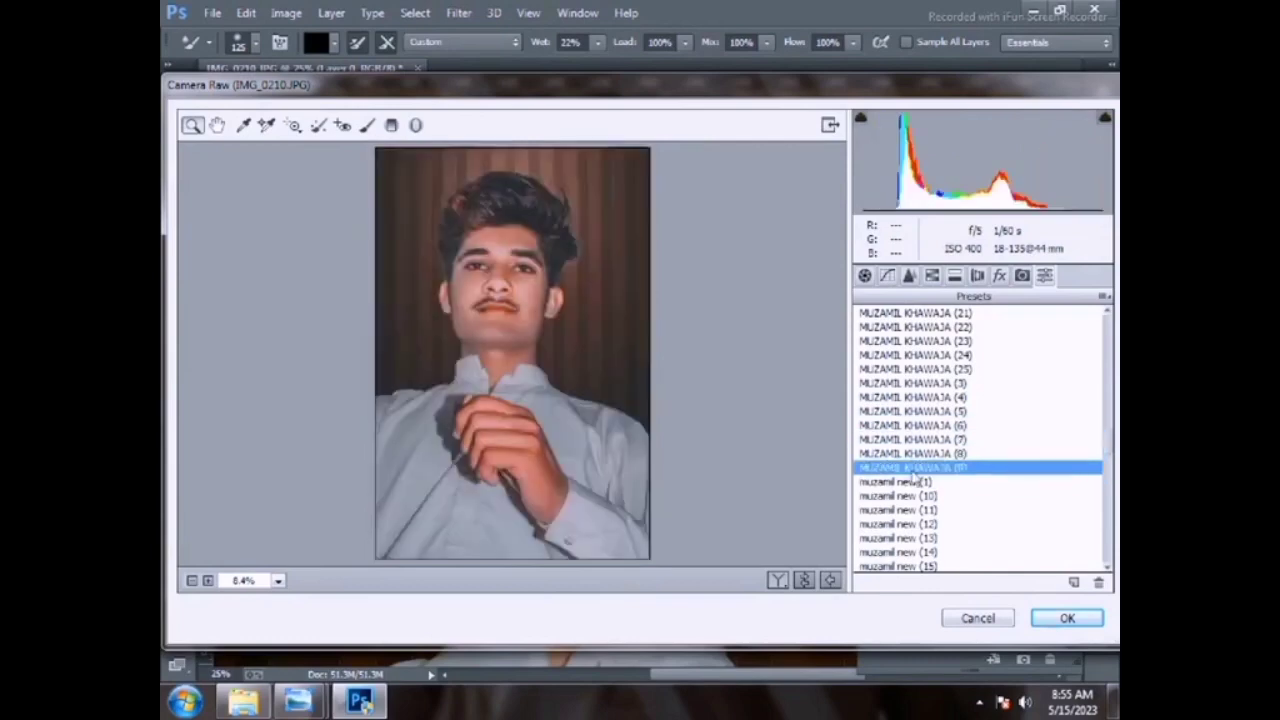
# - Preview the Camera Raw presets from the "new" series numbered 1 and 11 through 15
pyautogui.scroll(-1, 916, 478)
pyautogui.click(920, 442)
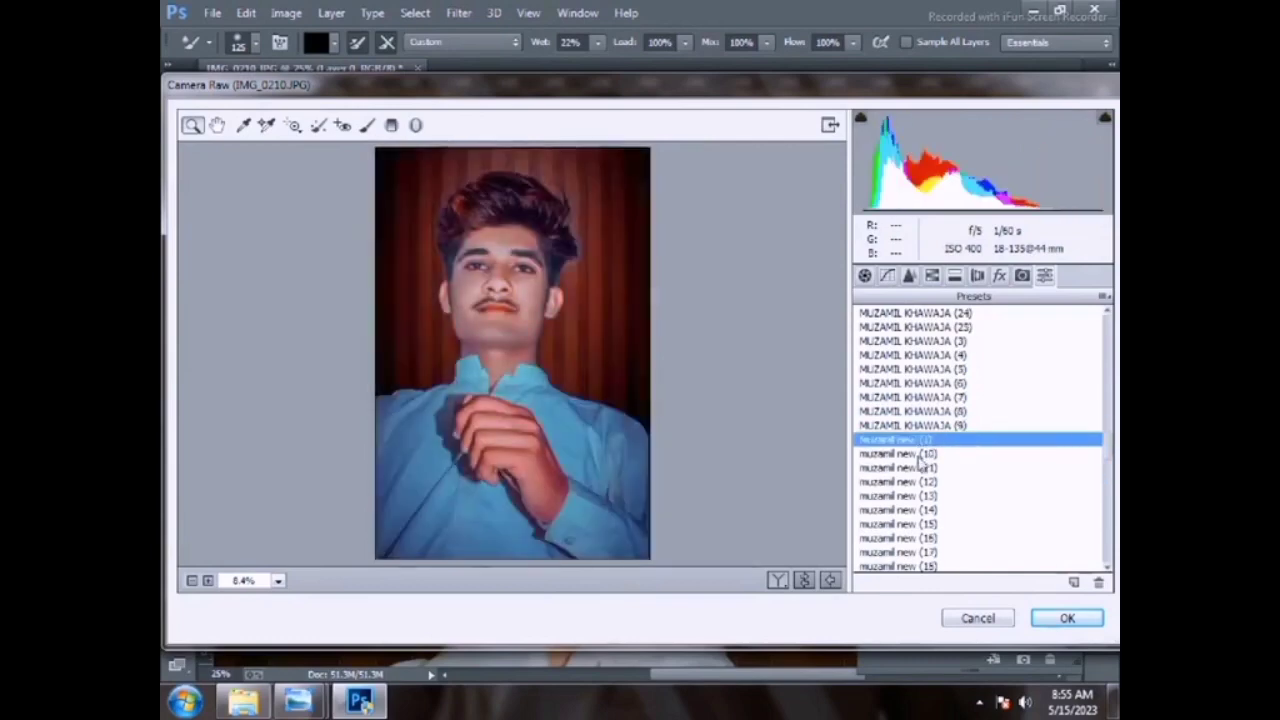
pyautogui.click(920, 467)
pyautogui.scroll(-3, 920, 470)
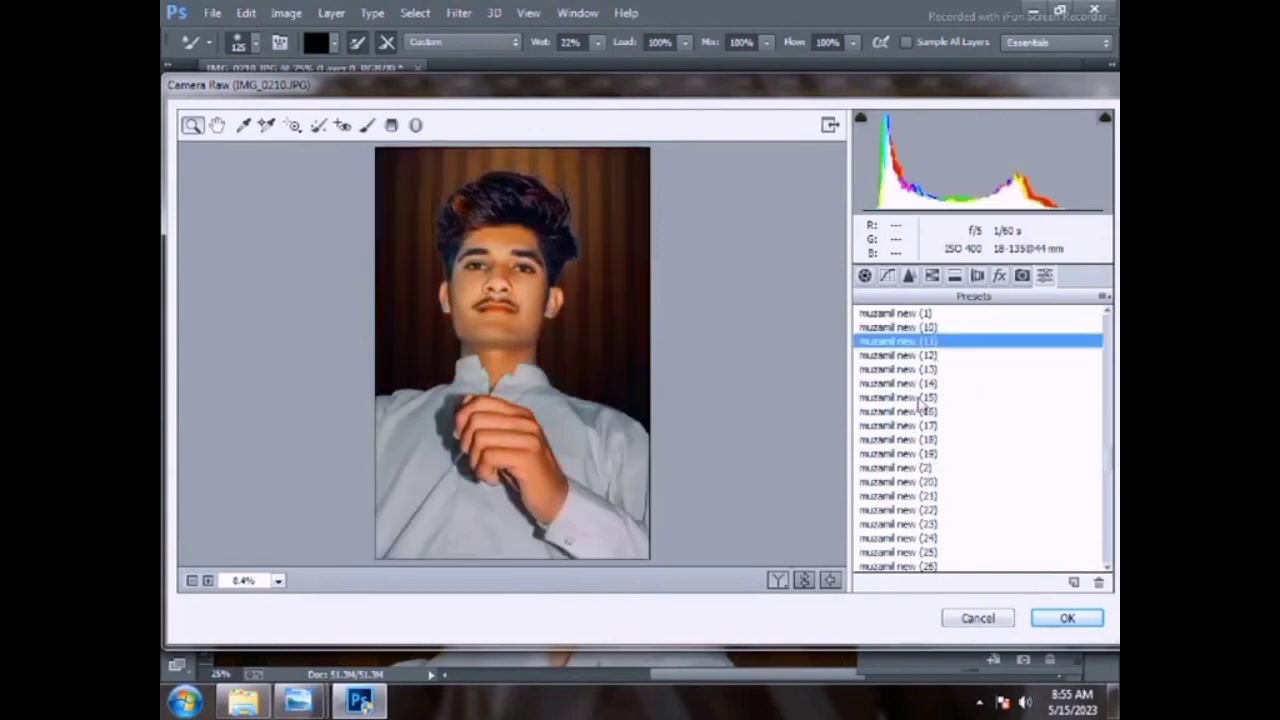
pyautogui.click(921, 356)
pyautogui.click(922, 370)
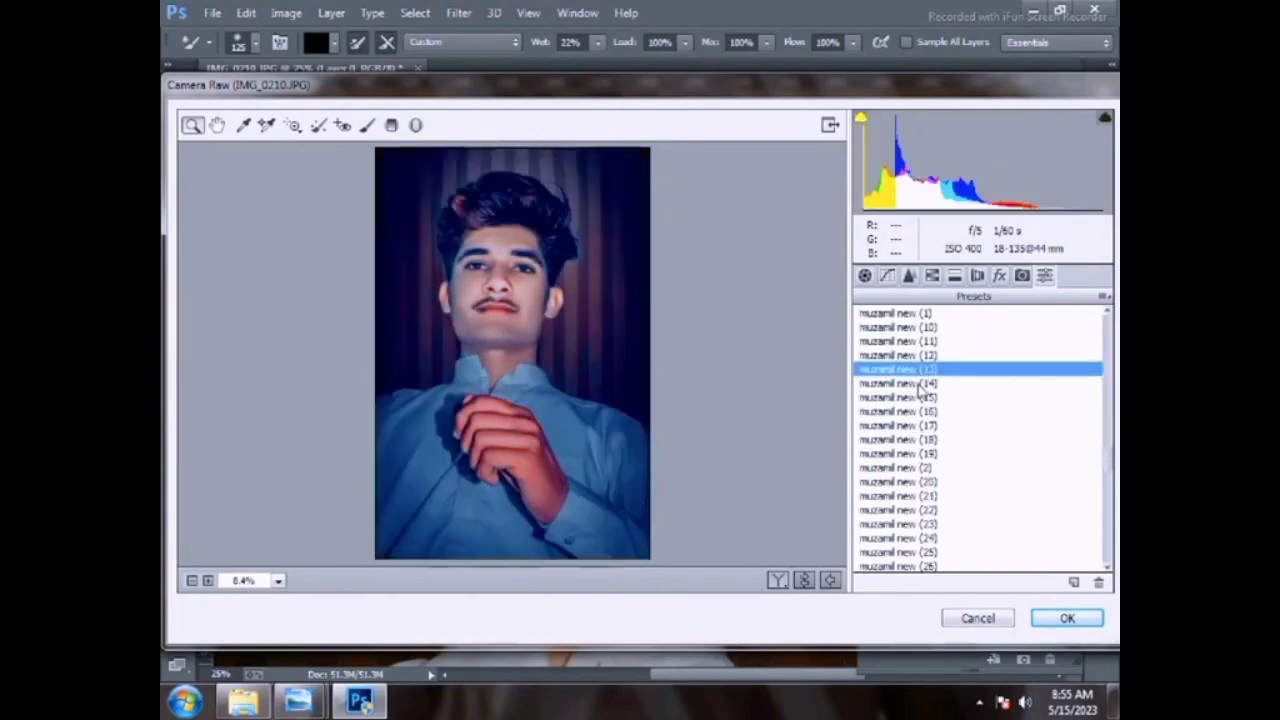
pyautogui.click(921, 384)
pyautogui.click(921, 398)
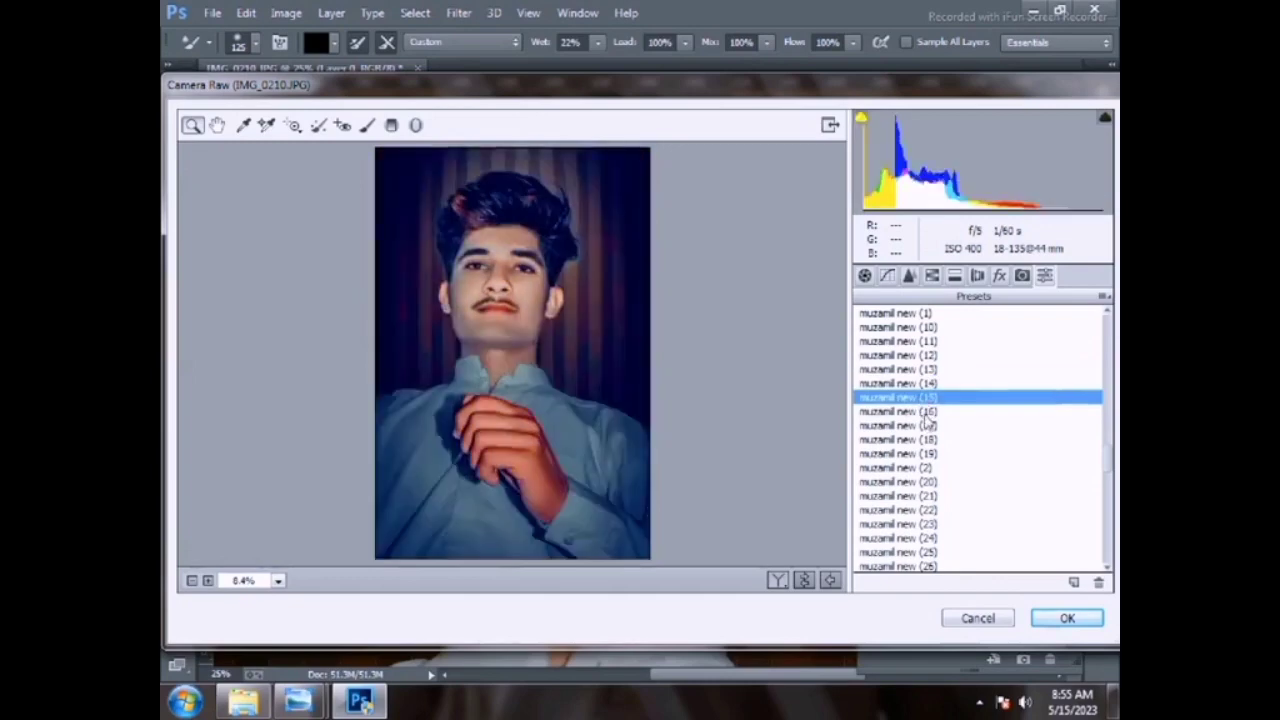
# - Preview the "new" series Camera Raw presets numbered 16, 18, 19, 2, and 20 through 22
pyautogui.click(927, 413)
pyautogui.click(927, 440)
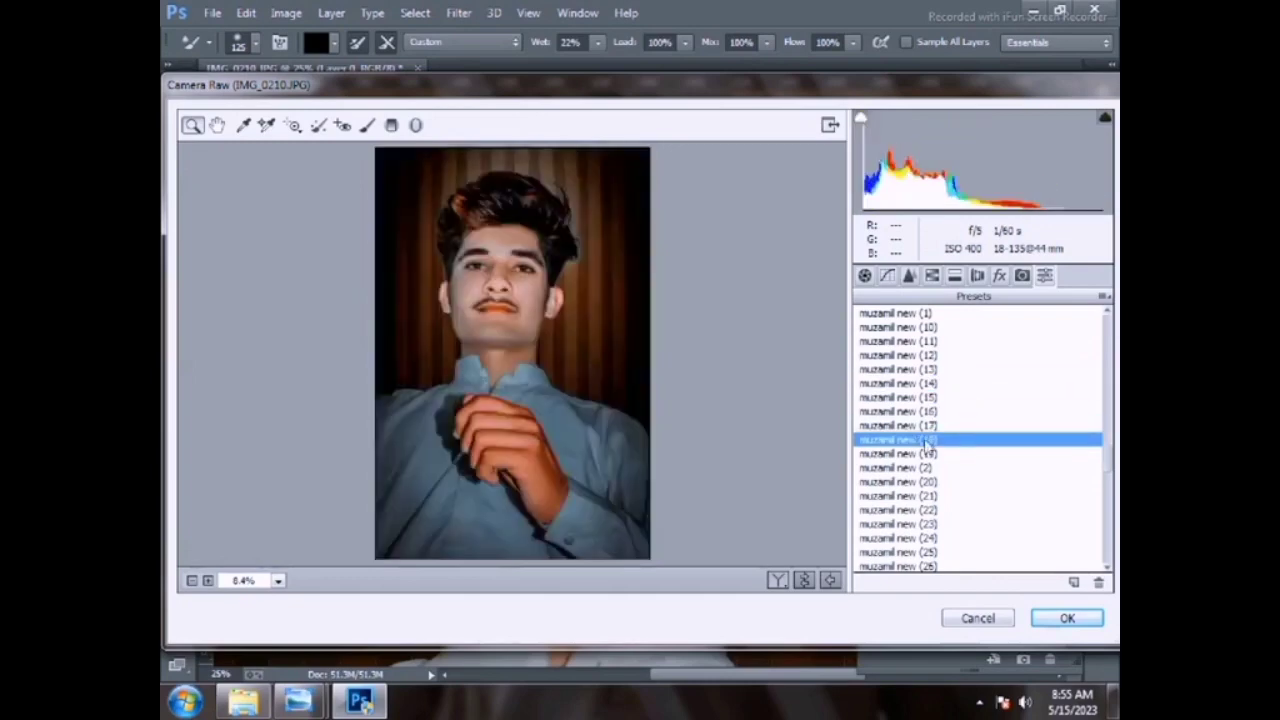
pyautogui.click(929, 455)
pyautogui.click(927, 468)
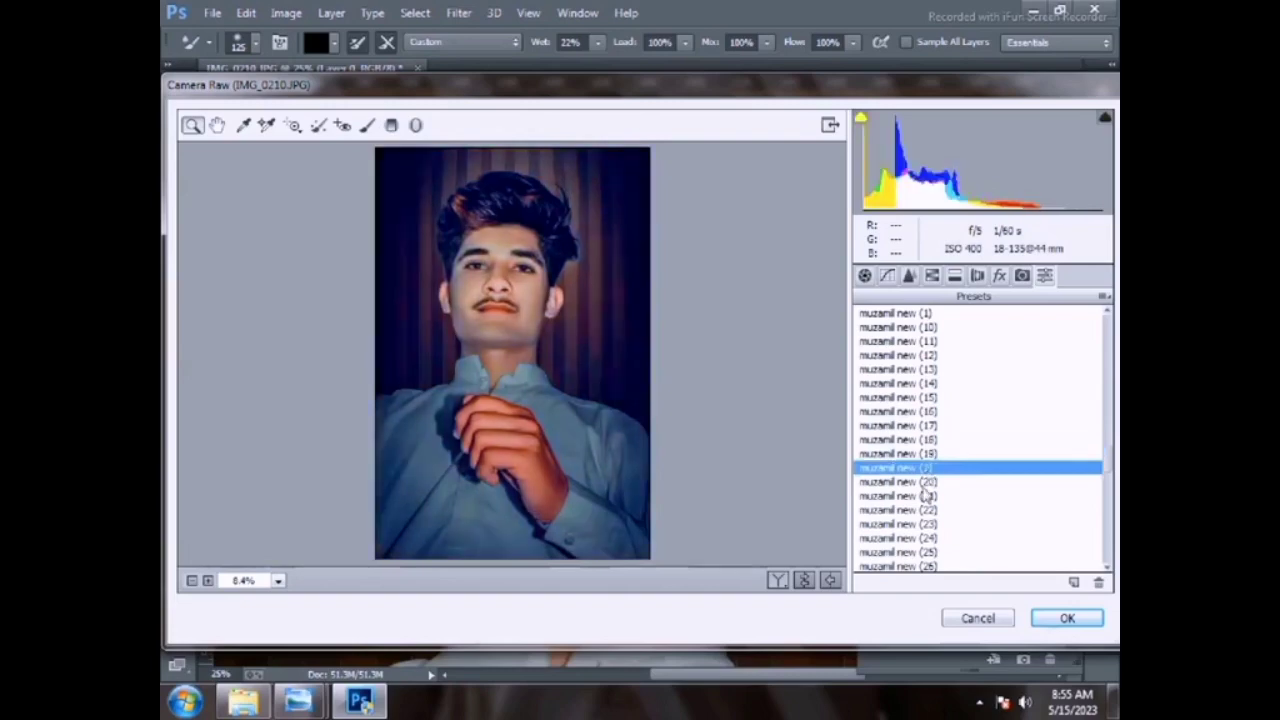
pyautogui.click(925, 482)
pyautogui.click(924, 496)
pyautogui.click(922, 511)
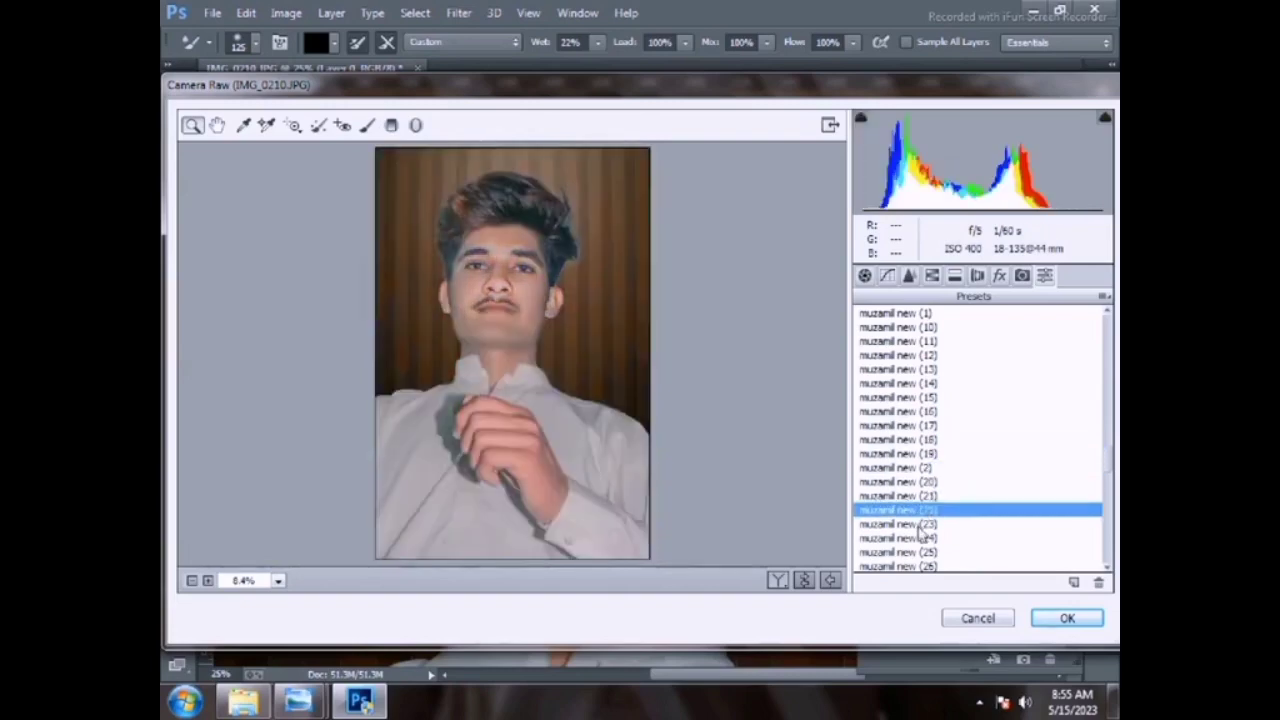
# - Compare the "new" series Camera Raw presets numbered 23, 24, 76, 75 and 74 on the portrait
pyautogui.click(925, 524)
pyautogui.scroll(-3, 925, 524)
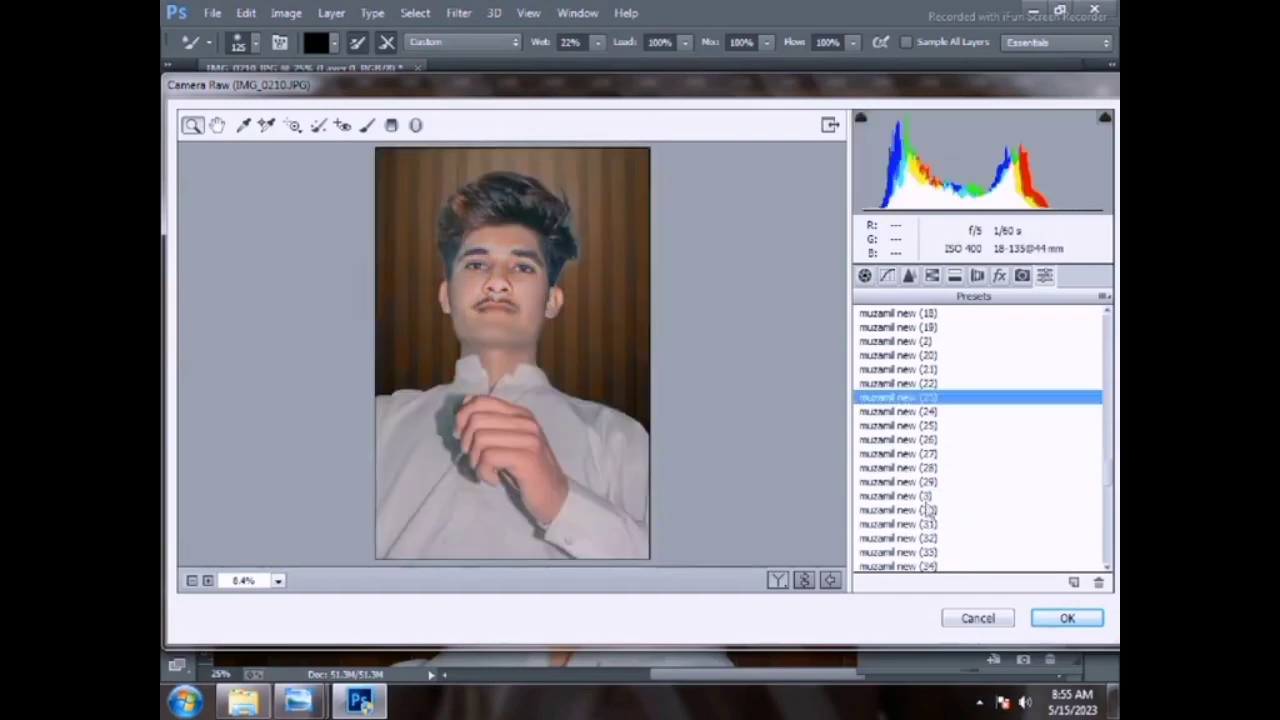
pyautogui.click(926, 411)
pyautogui.scroll(-12, 928, 460)
pyautogui.scroll(-5, 928, 482)
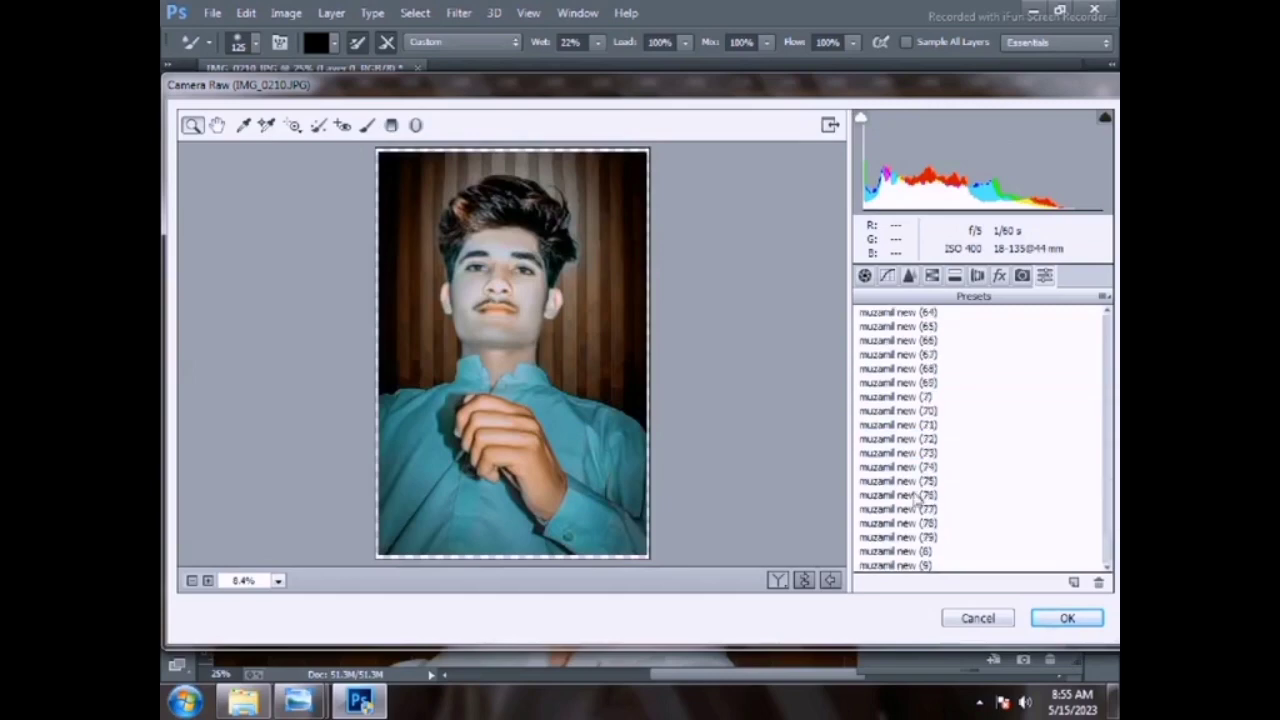
pyautogui.click(917, 496)
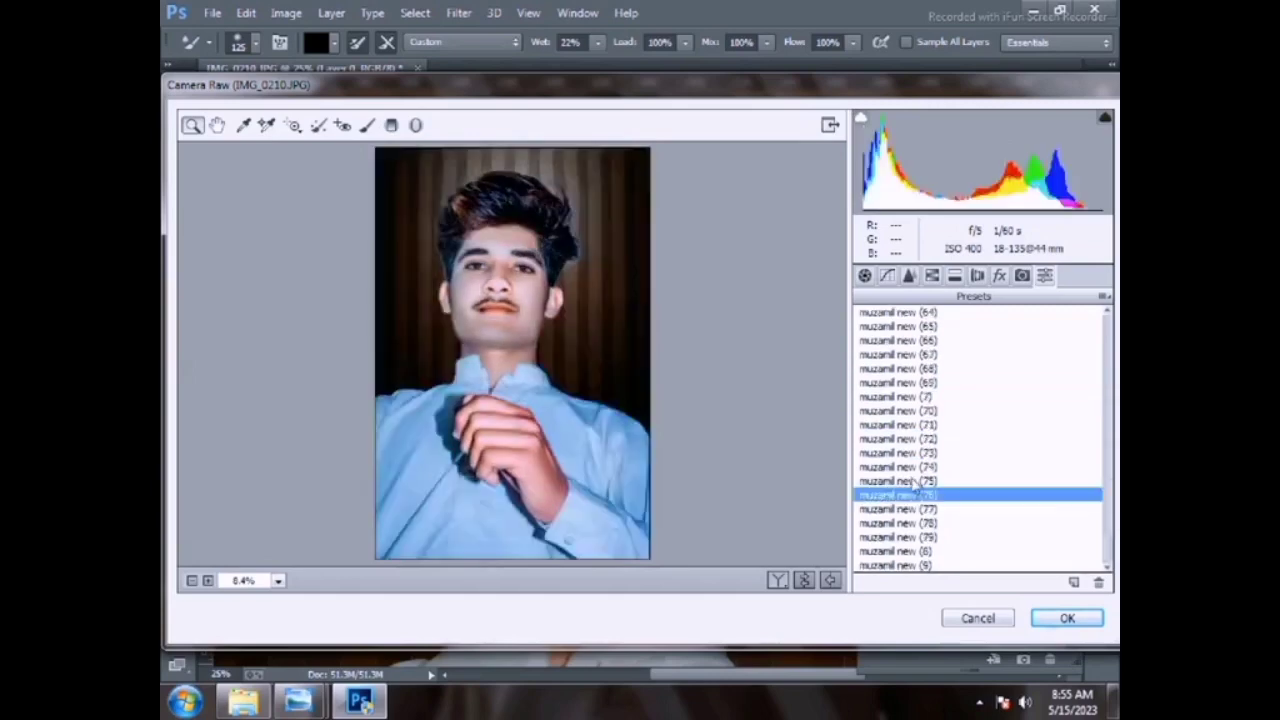
pyautogui.click(917, 481)
pyautogui.click(916, 467)
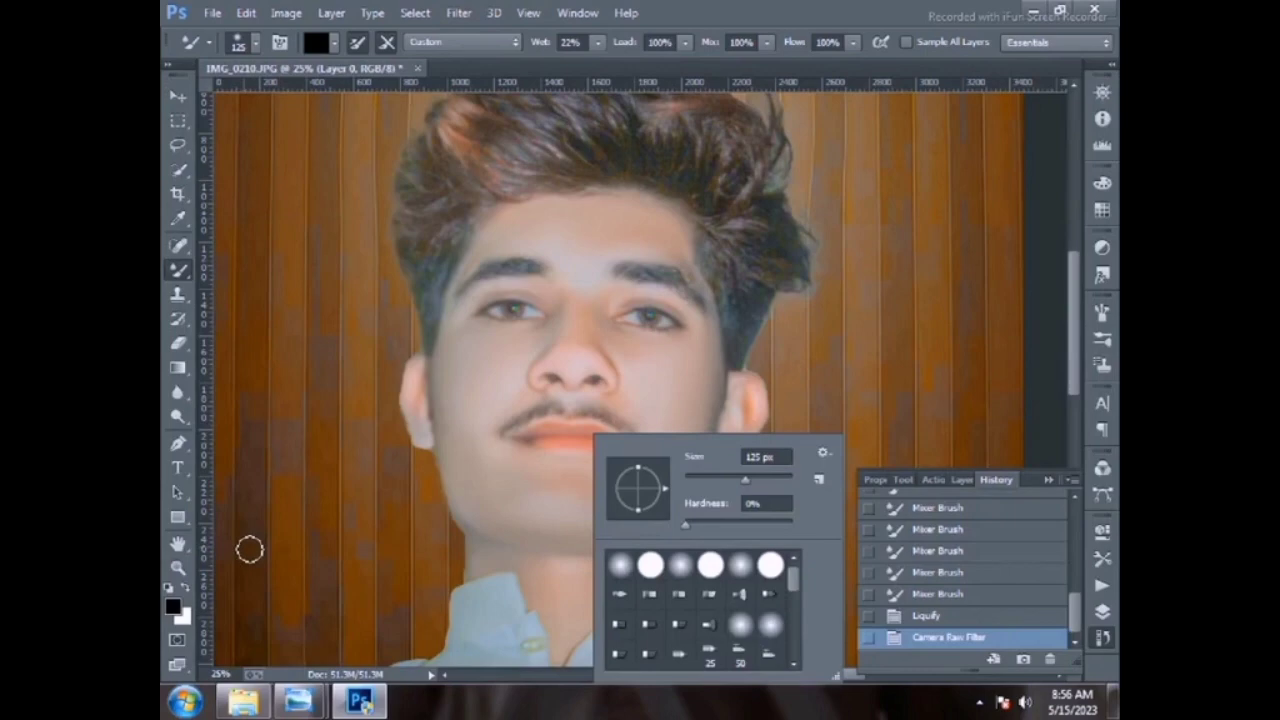
# - Fit the portrait on screen and select the whole hand down to the wrist with the Quick Selection tool
pyautogui.click(178, 567)
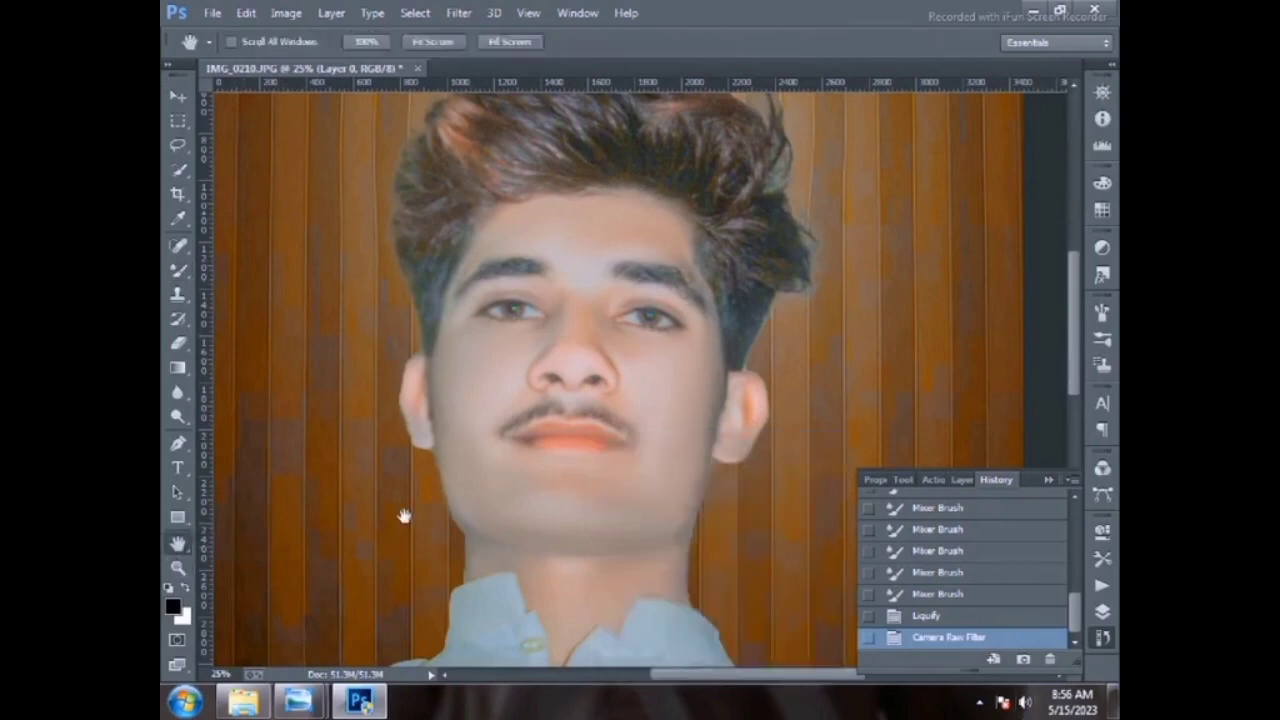
pyautogui.doubleClick(178, 567)
pyautogui.rightClick(521, 398)
pyautogui.click(557, 406)
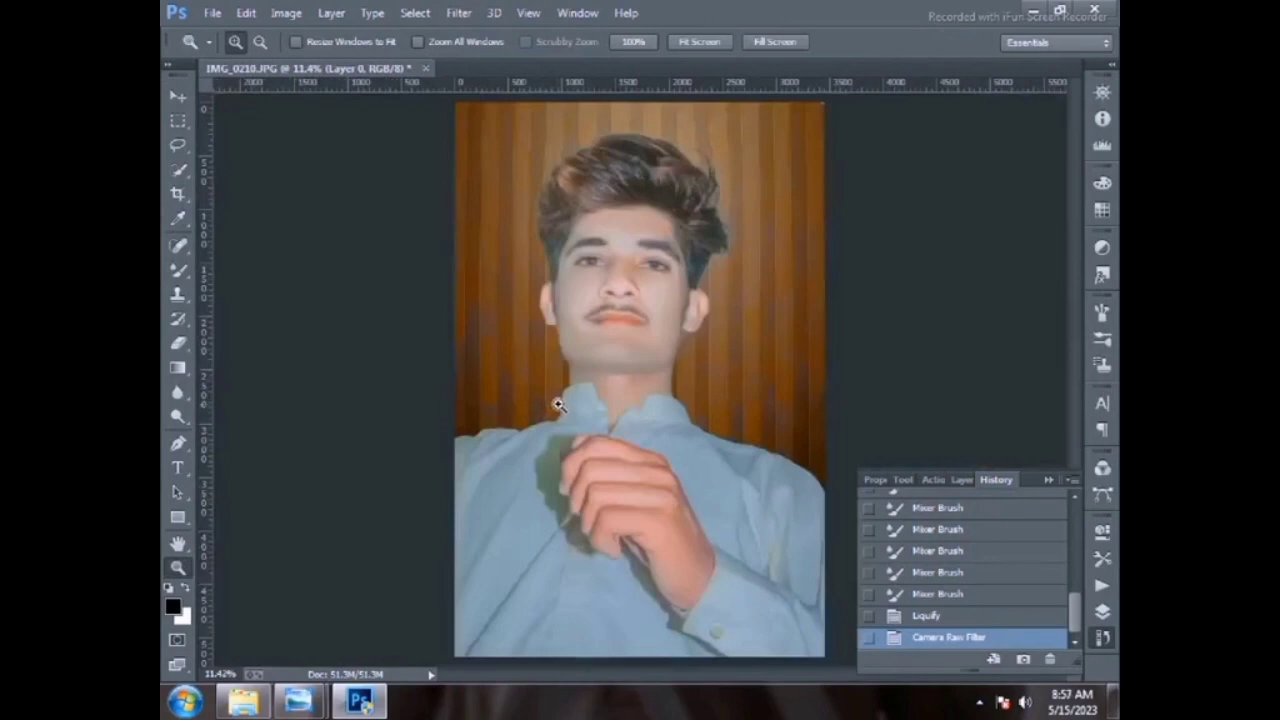
pyautogui.click(178, 168)
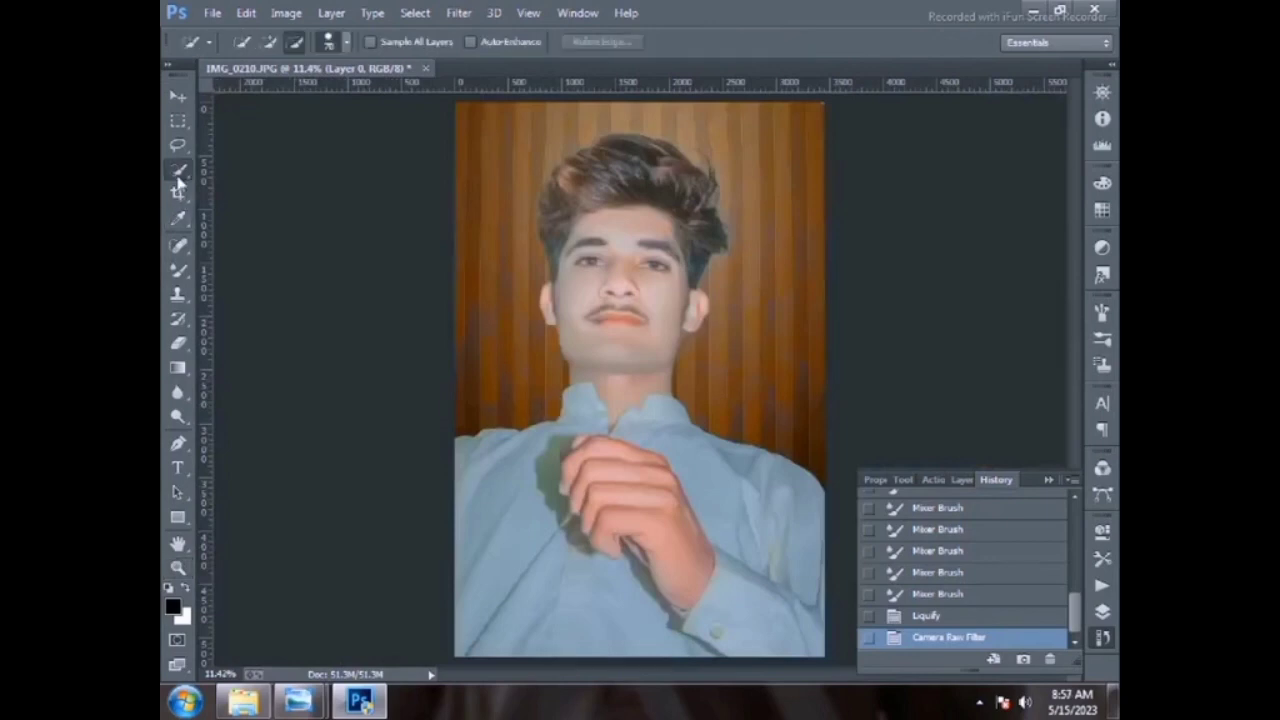
pyautogui.moveTo(568, 490)
pyautogui.mouseDown()
pyautogui.moveTo(650, 500)
pyautogui.moveTo(698, 566)
pyautogui.moveTo(609, 454)
pyautogui.moveTo(608, 469)
pyautogui.moveTo(581, 444)
pyautogui.mouseUp()
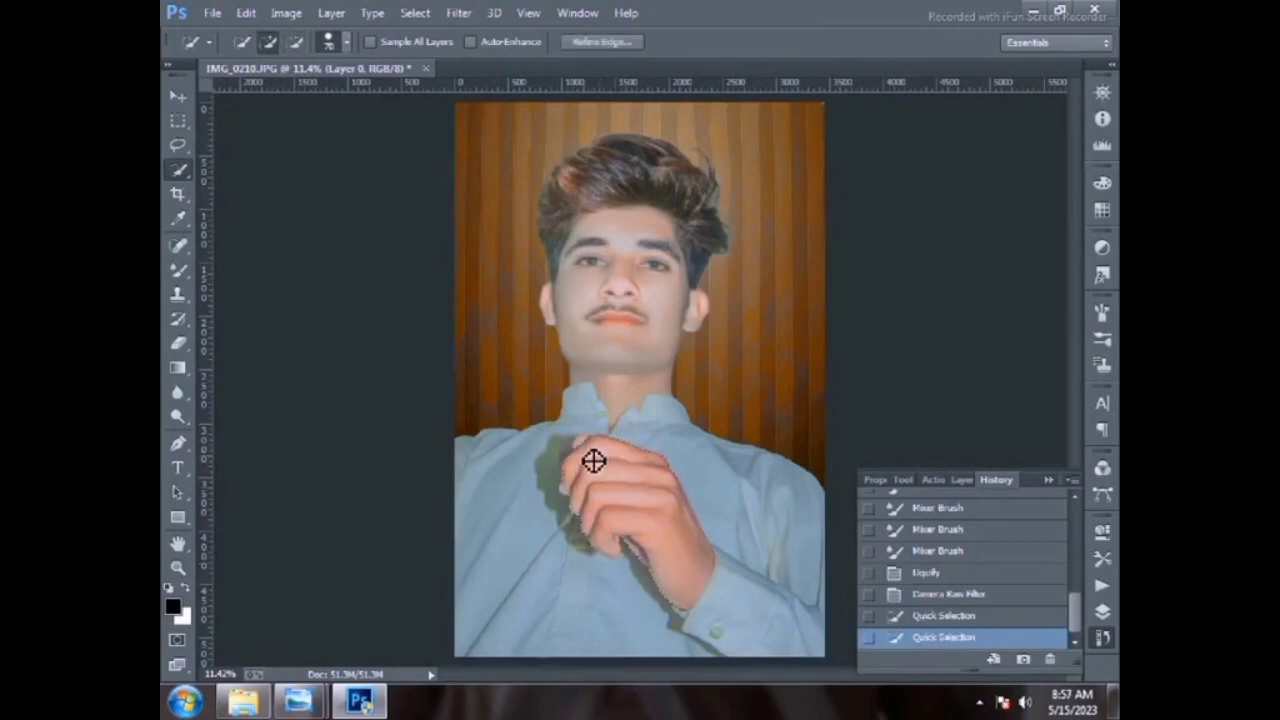
pyautogui.moveTo(643, 507)
pyautogui.mouseDown()
pyautogui.moveTo(694, 589)
pyautogui.moveTo(691, 568)
pyautogui.moveTo(626, 534)
pyautogui.moveTo(634, 509)
pyautogui.moveTo(698, 576)
pyautogui.moveTo(654, 483)
pyautogui.moveTo(620, 466)
pyautogui.moveTo(646, 497)
pyautogui.moveTo(589, 451)
pyautogui.moveTo(600, 509)
pyautogui.mouseUp()
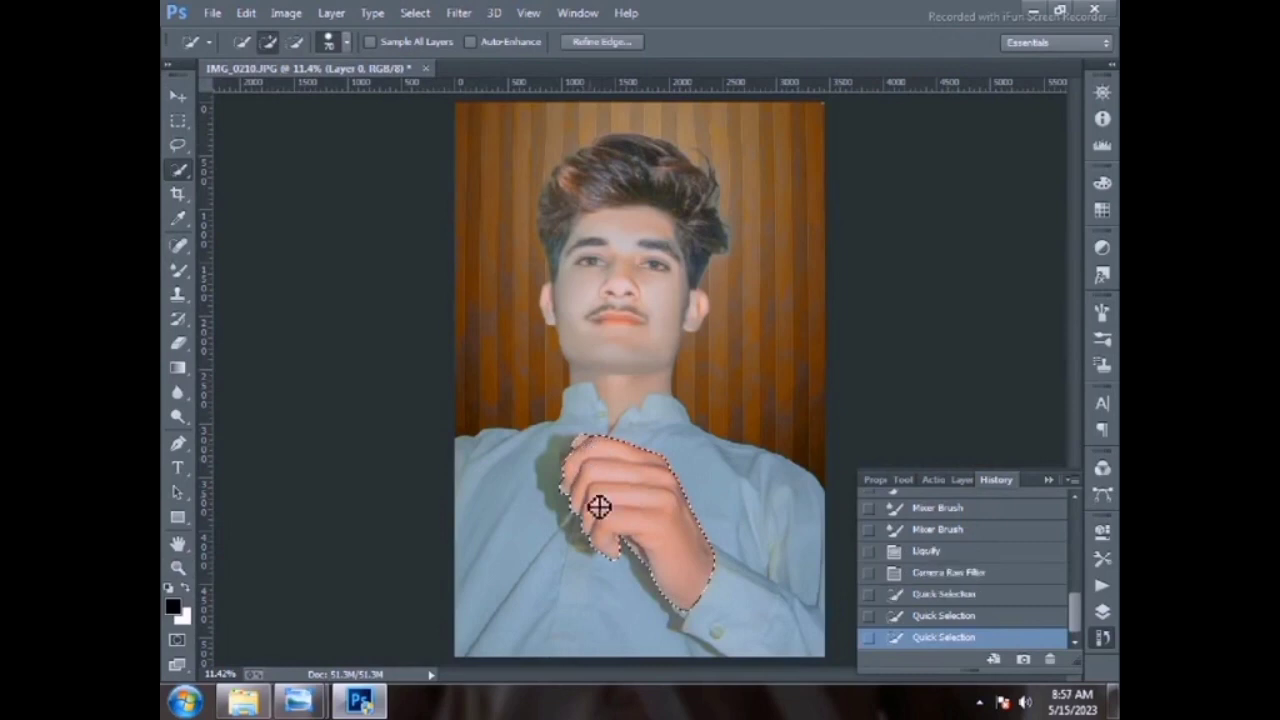
pyautogui.press('alt')
# - Adjust the selected hand's color in Camera Raw with Reds saturation at -27 and reduced Oranges saturation, apply it, and deselect
pyautogui.click(475, 16)
pyautogui.click(502, 124)
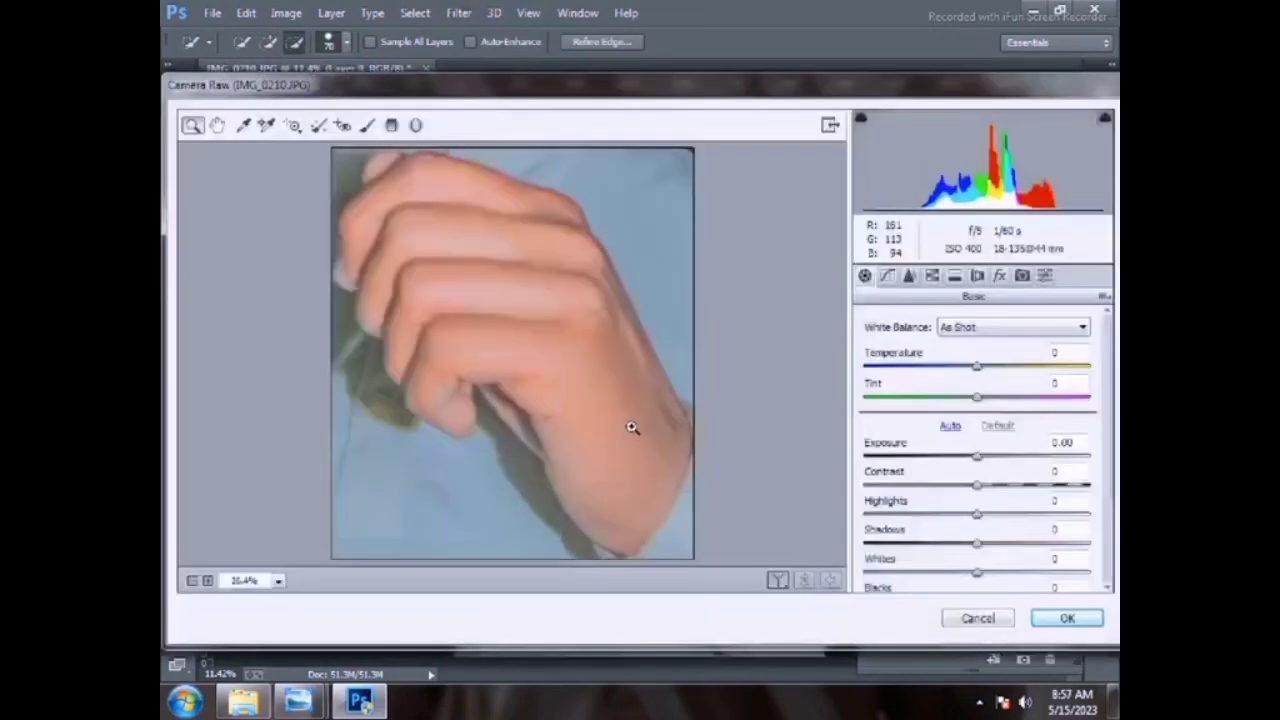
pyautogui.click(943, 280)
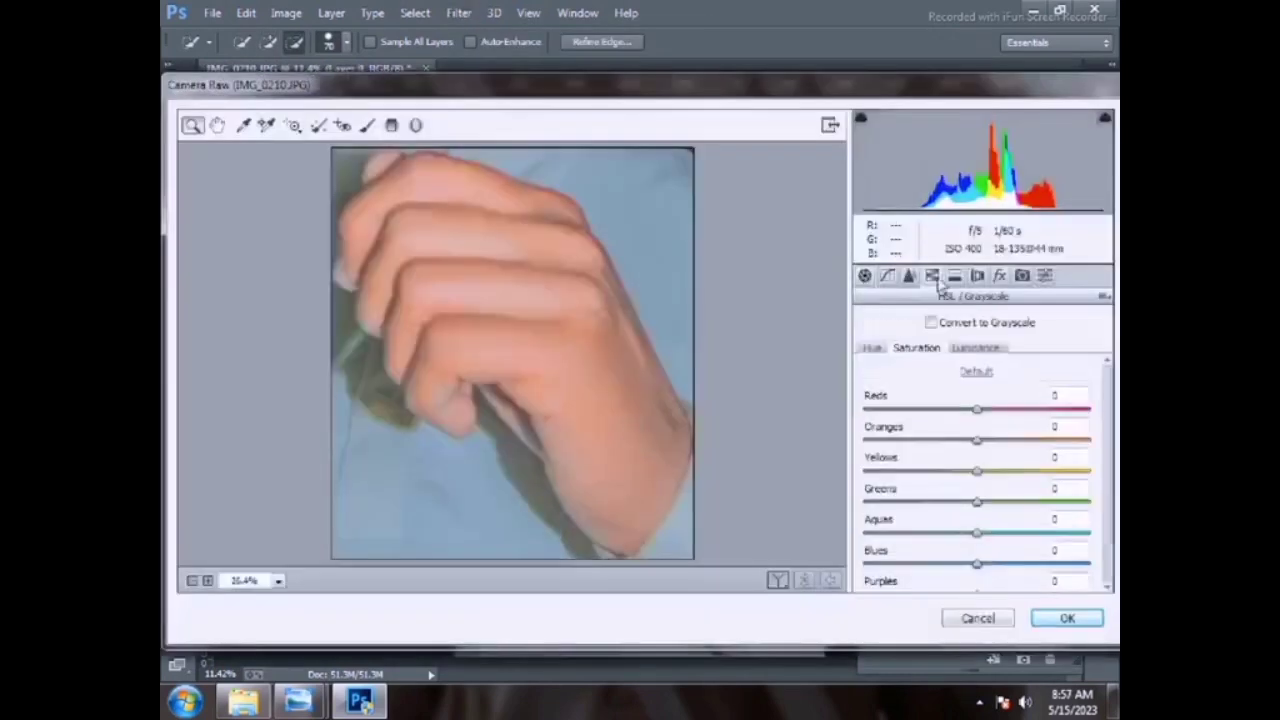
pyautogui.click(969, 413)
pyautogui.click(975, 347)
pyautogui.moveTo(978, 409); pyautogui.dragTo(960, 443)
pyautogui.click(916, 347)
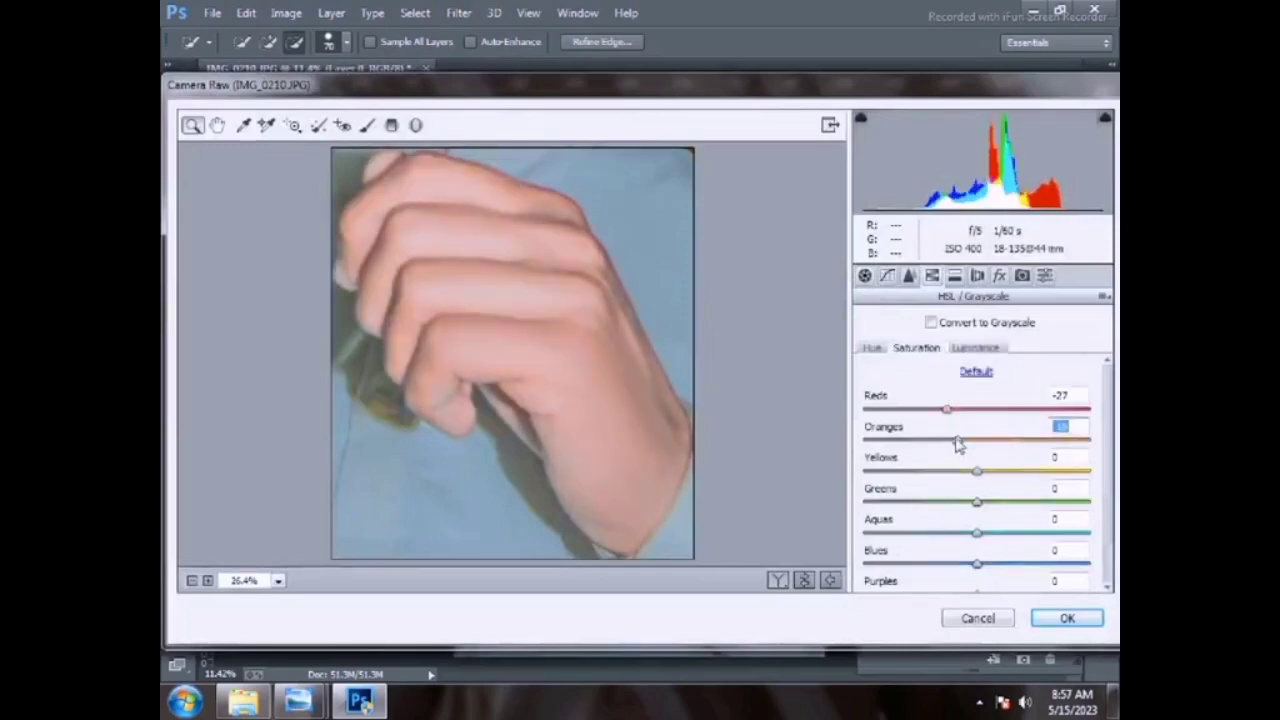
pyautogui.rightClick(719, 282)
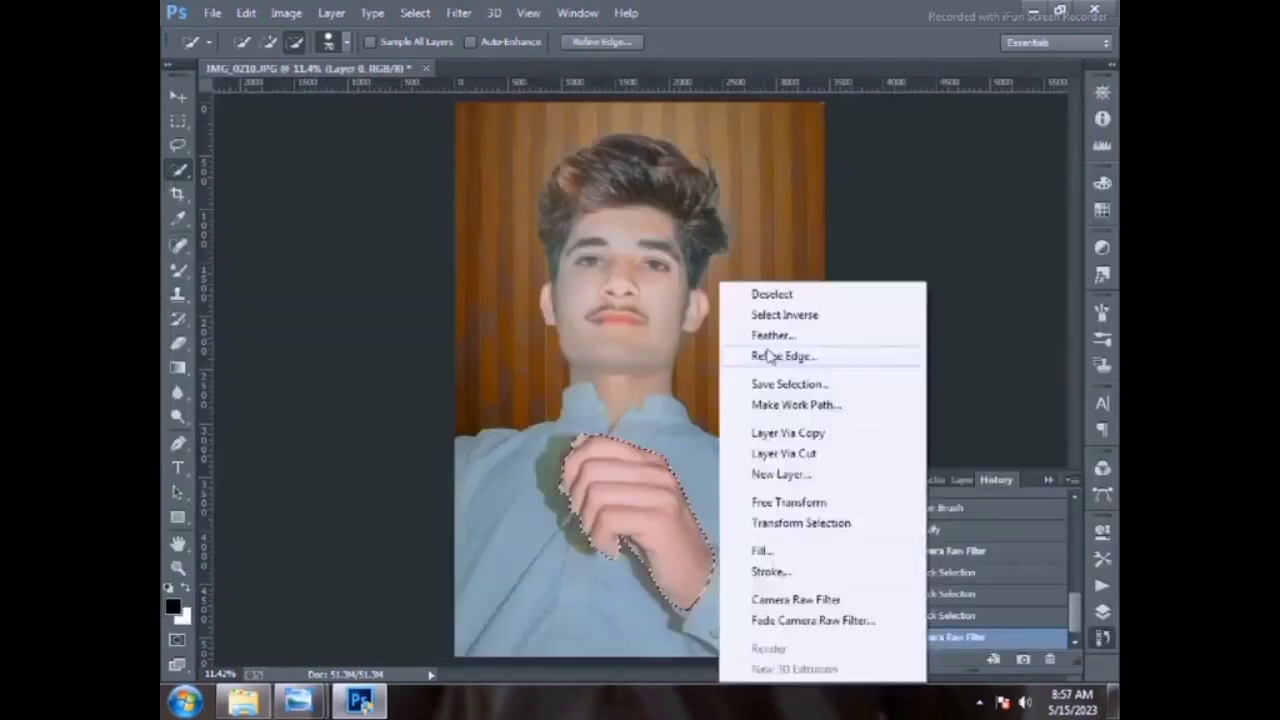
pyautogui.click(776, 296)
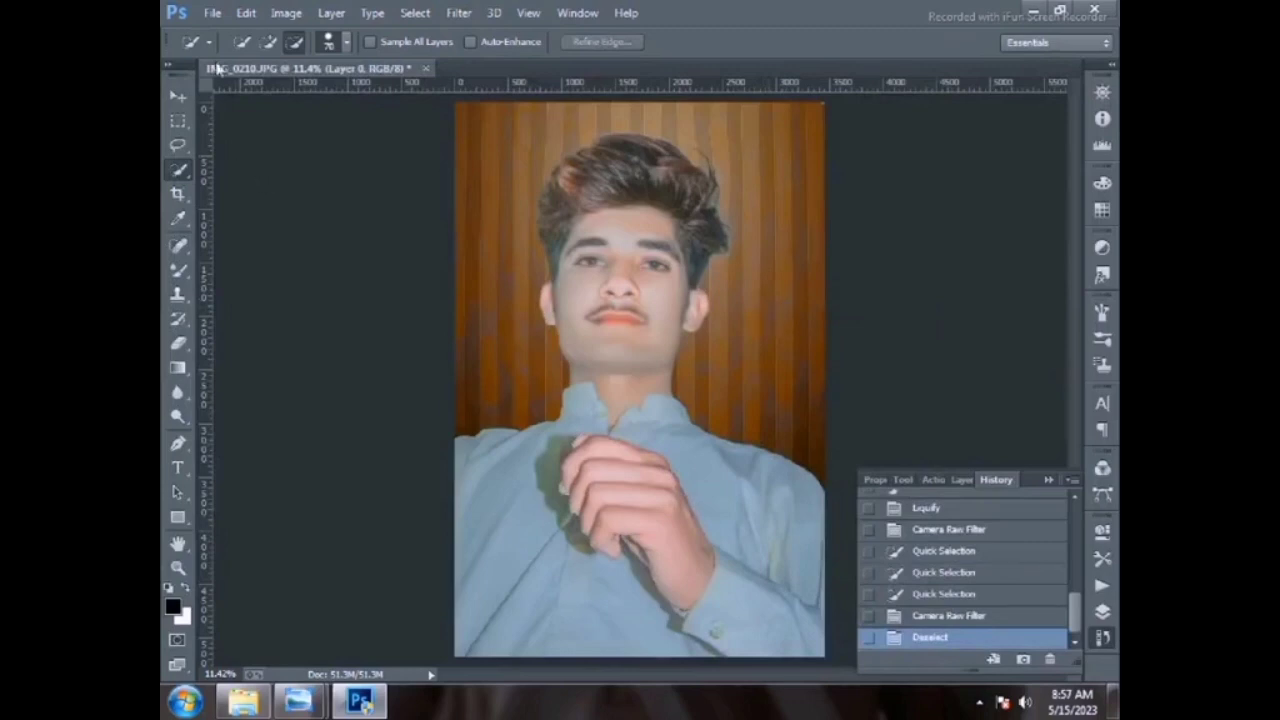
# - Save the retouched portrait to the Desktop under its existing file name in another file format, accepting the format options
pyautogui.click(212, 13)
pyautogui.click(220, 168)
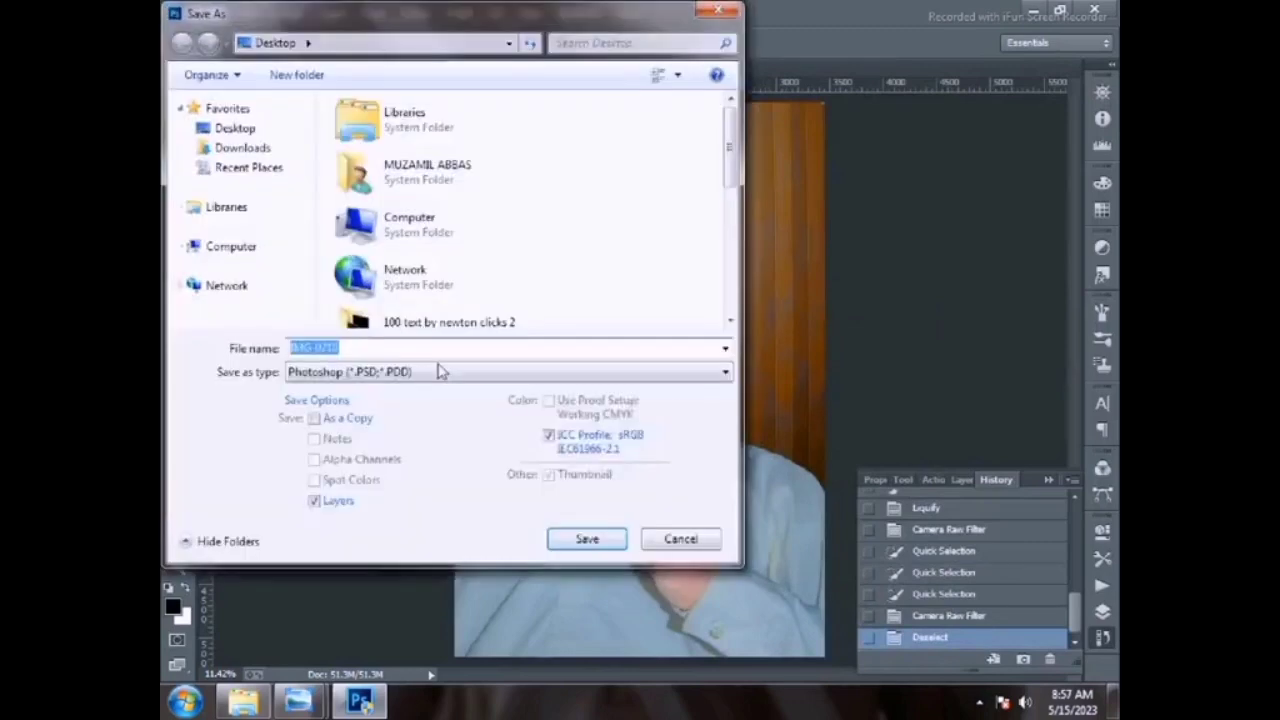
pyautogui.click(443, 371)
pyautogui.click(447, 517)
pyautogui.press('Return')
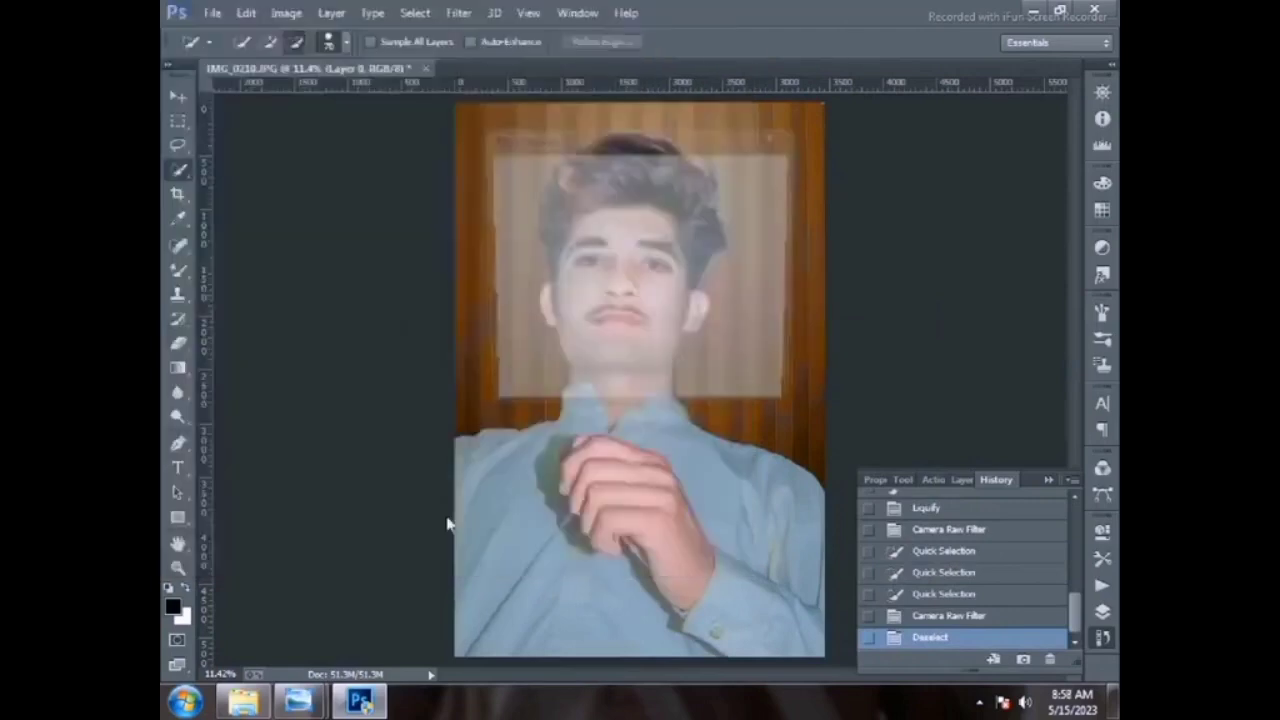
pyautogui.press('Return')
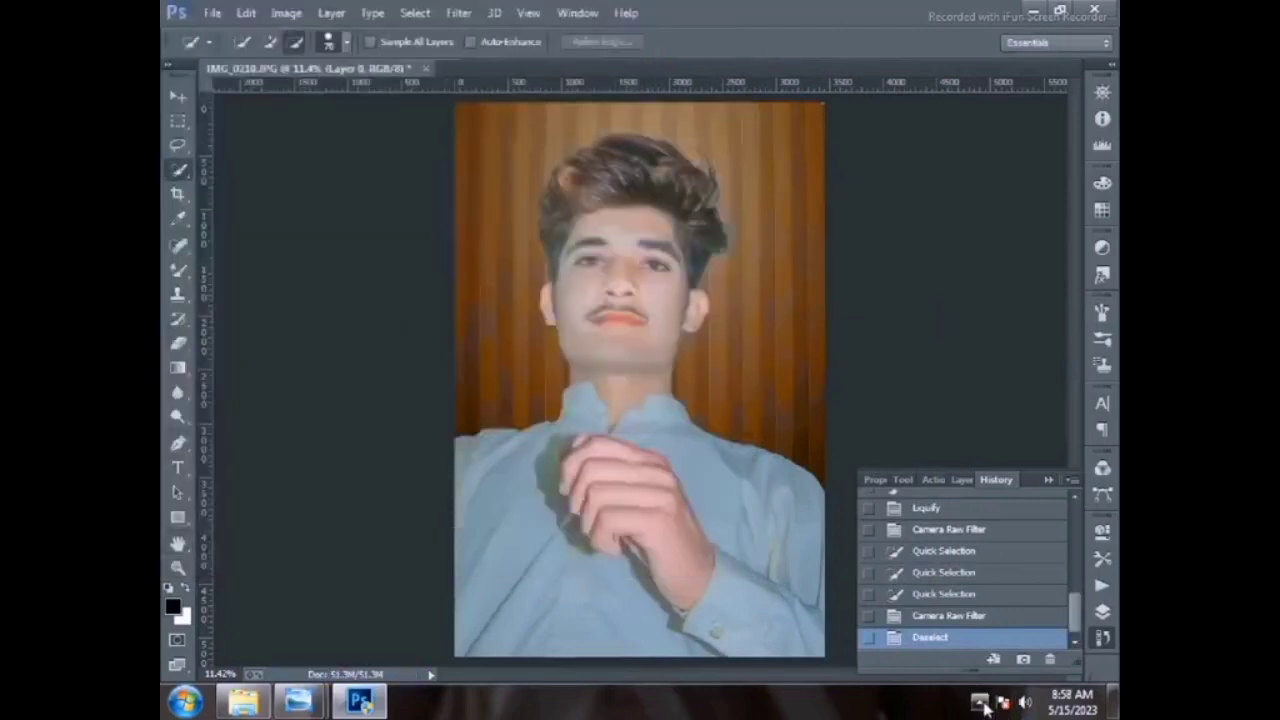